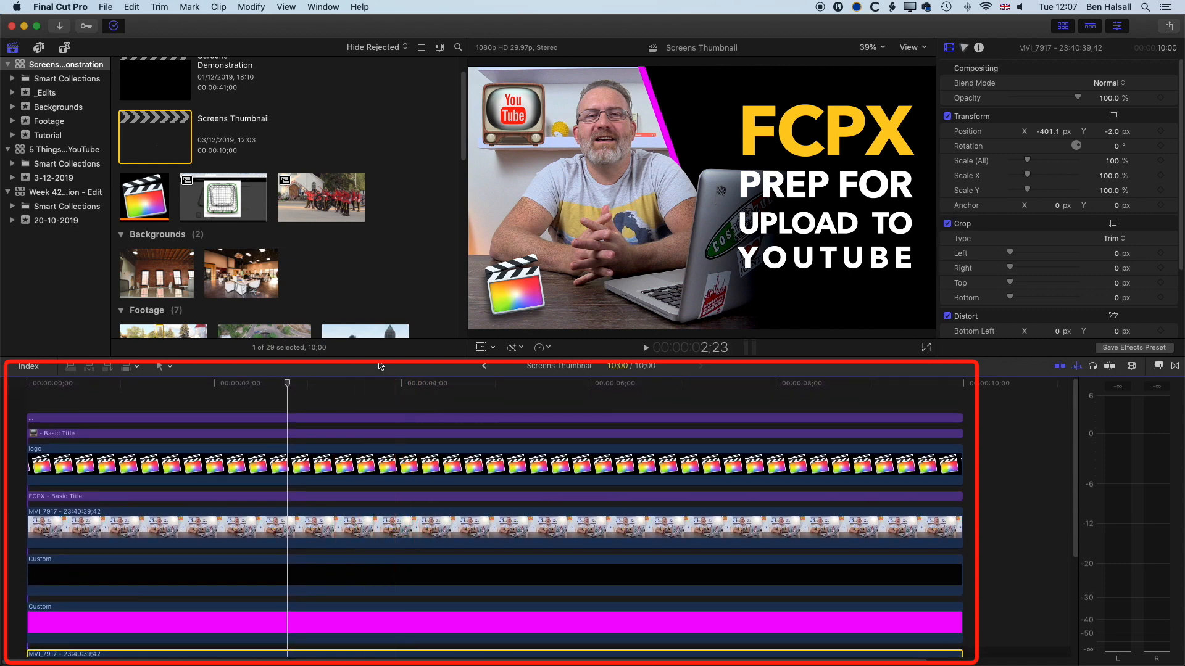
Step: Create a new project named "YouTube Thumbnail Demo" in the _Edits event with 1080p HD, 1920x1080, 29.97p video
{"action": "left_click_drag", "start_coordinate": [287, 383], "coordinate": [338, 388]}
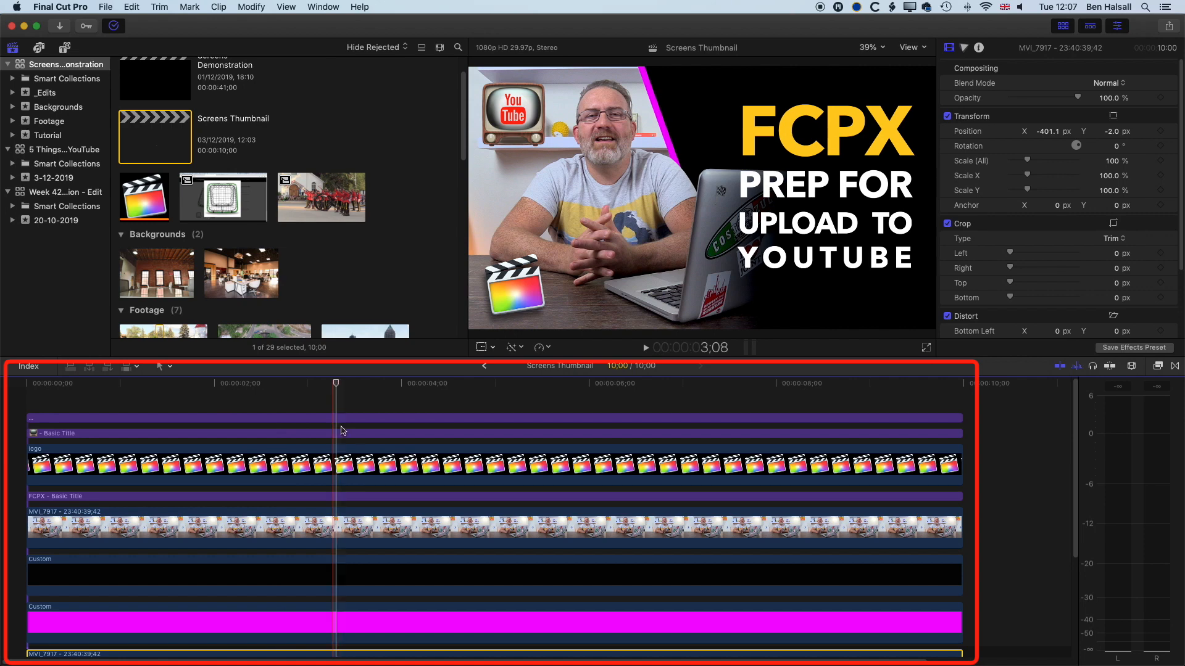
{"action": "left_click", "coordinate": [107, 7]}
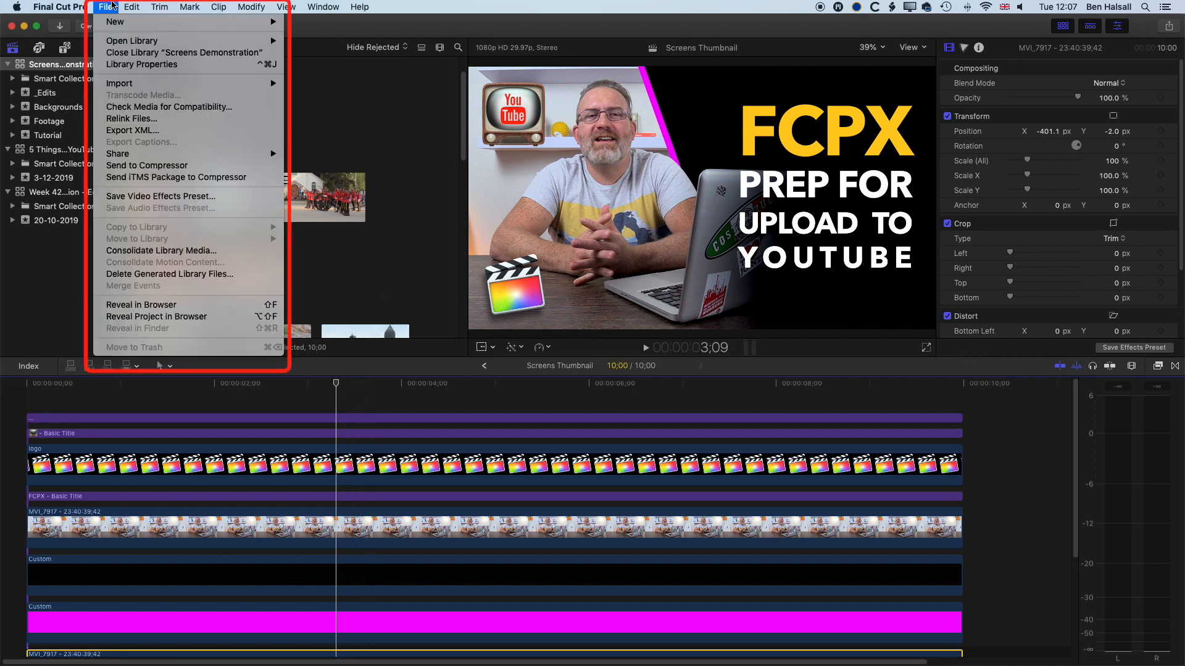
{"action": "mouse_move", "coordinate": [185, 22]}
{"action": "left_click", "coordinate": [357, 27]}
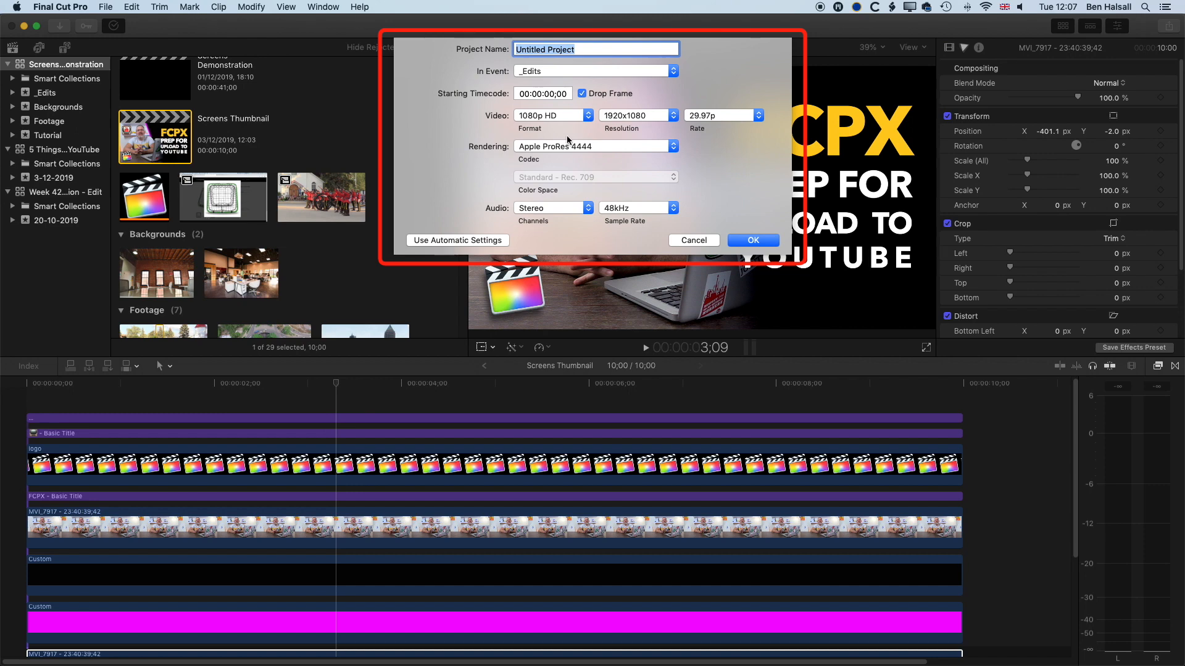
{"action": "type", "text": "YouTube Thumbnail Demo"}
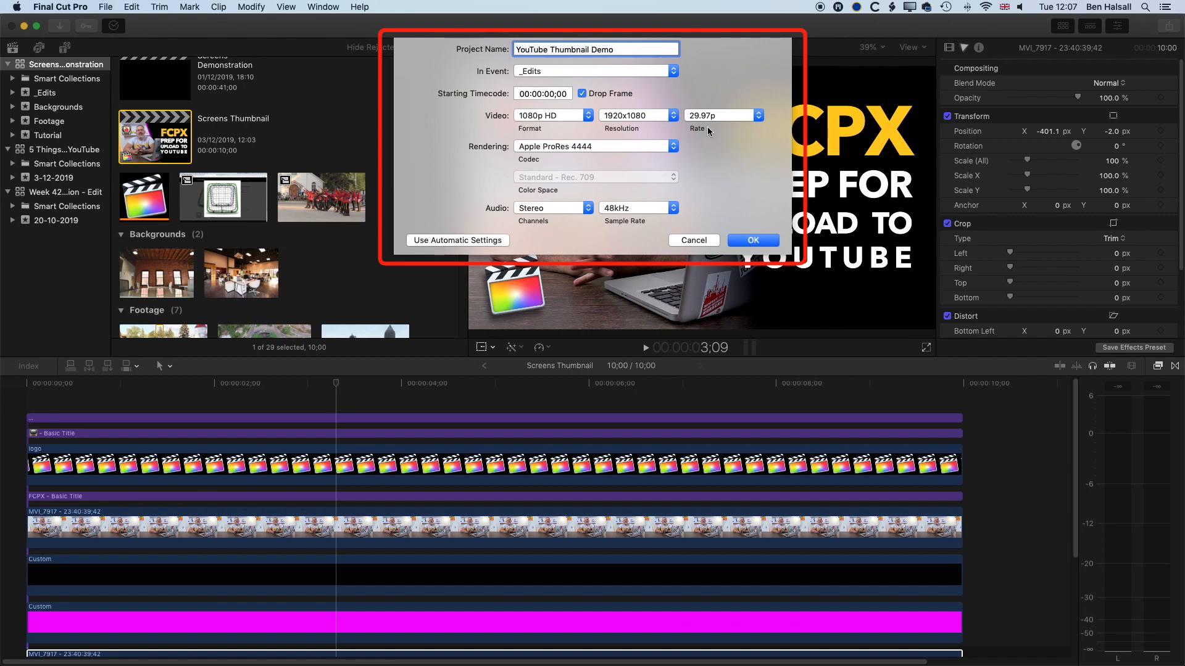
{"action": "left_click", "coordinate": [754, 241]}
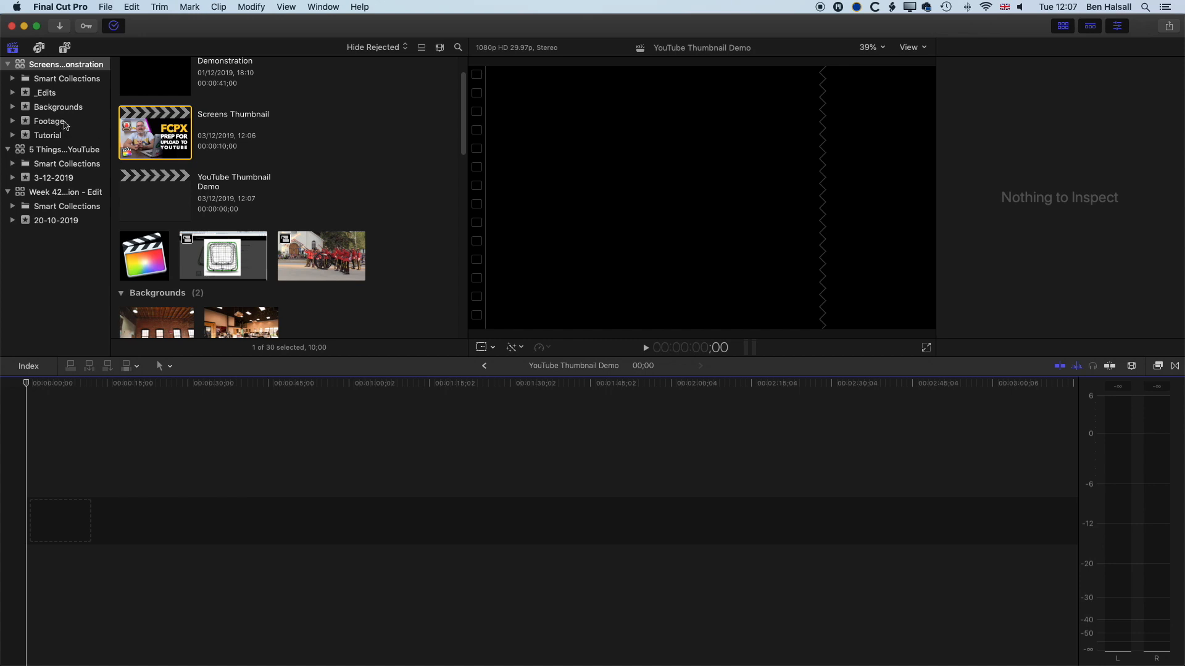
Step: Open the Cineflare Screens Edit project from the Tutorial event and go to about the 30-second mark
{"action": "left_click", "coordinate": [50, 93]}
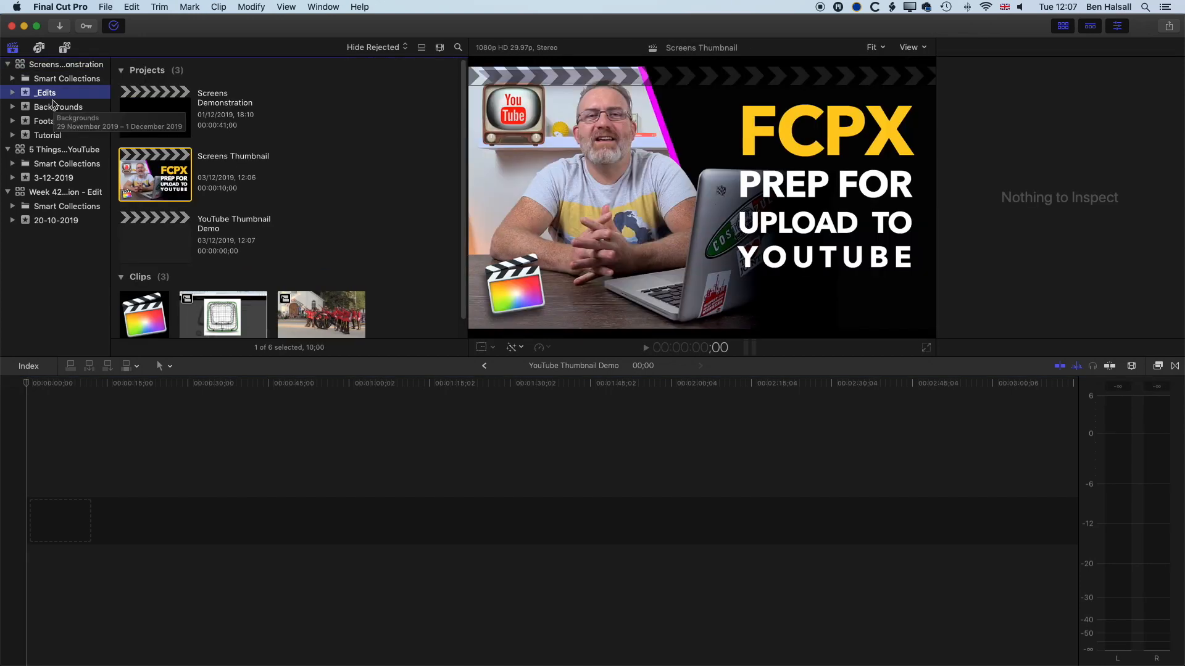
{"action": "left_click", "coordinate": [152, 175]}
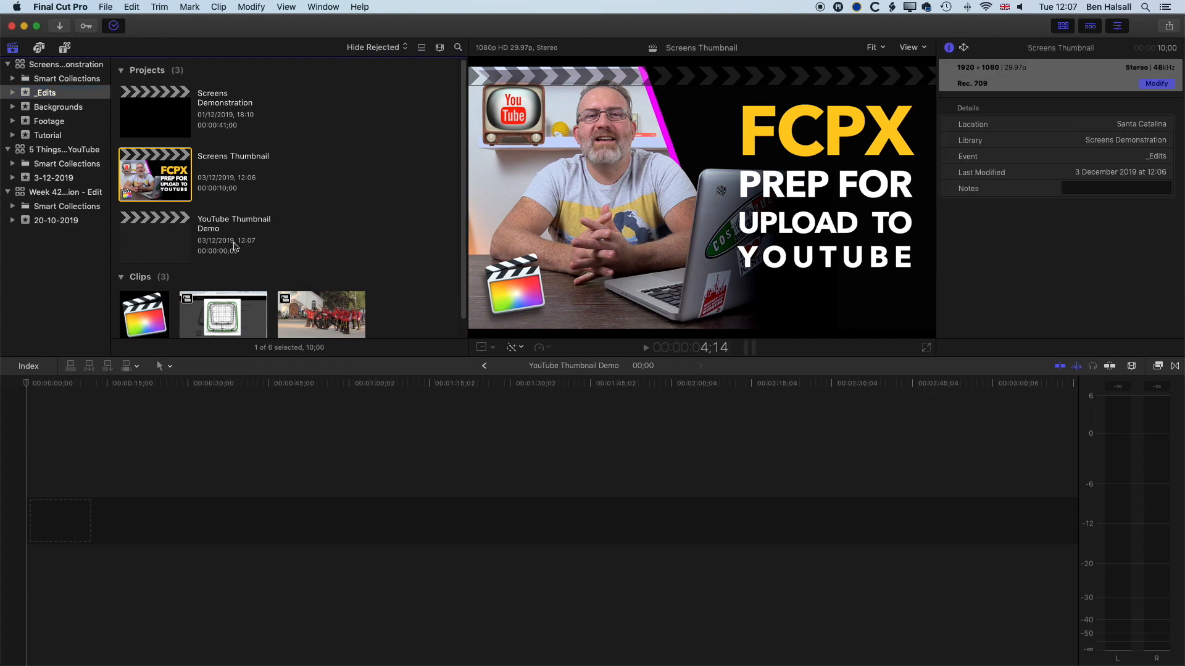
{"action": "left_click", "coordinate": [49, 135]}
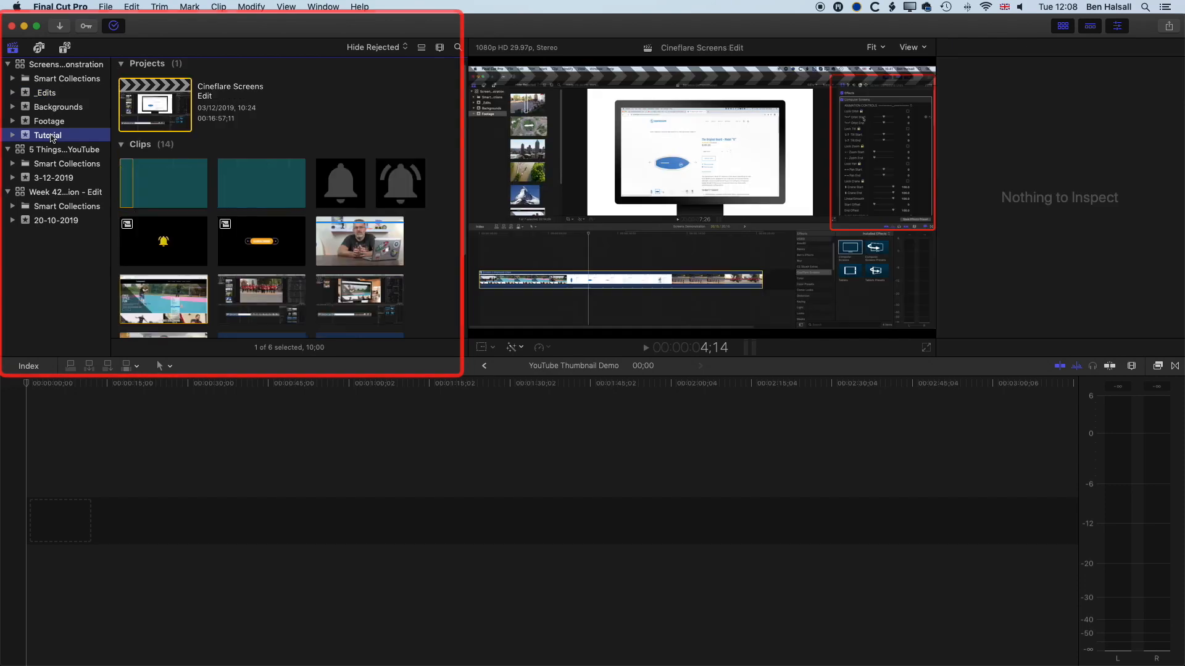
{"action": "left_click", "coordinate": [159, 111]}
{"action": "double_click", "coordinate": [159, 111]}
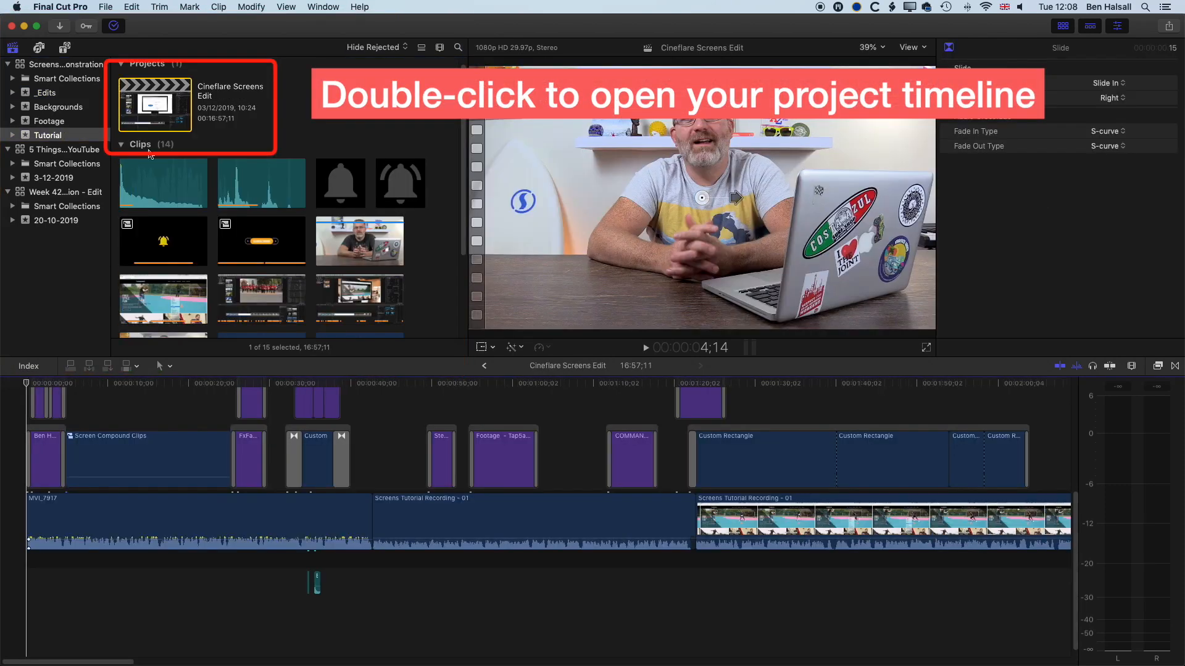
{"action": "left_click_drag", "start_coordinate": [88, 384], "coordinate": [275, 386]}
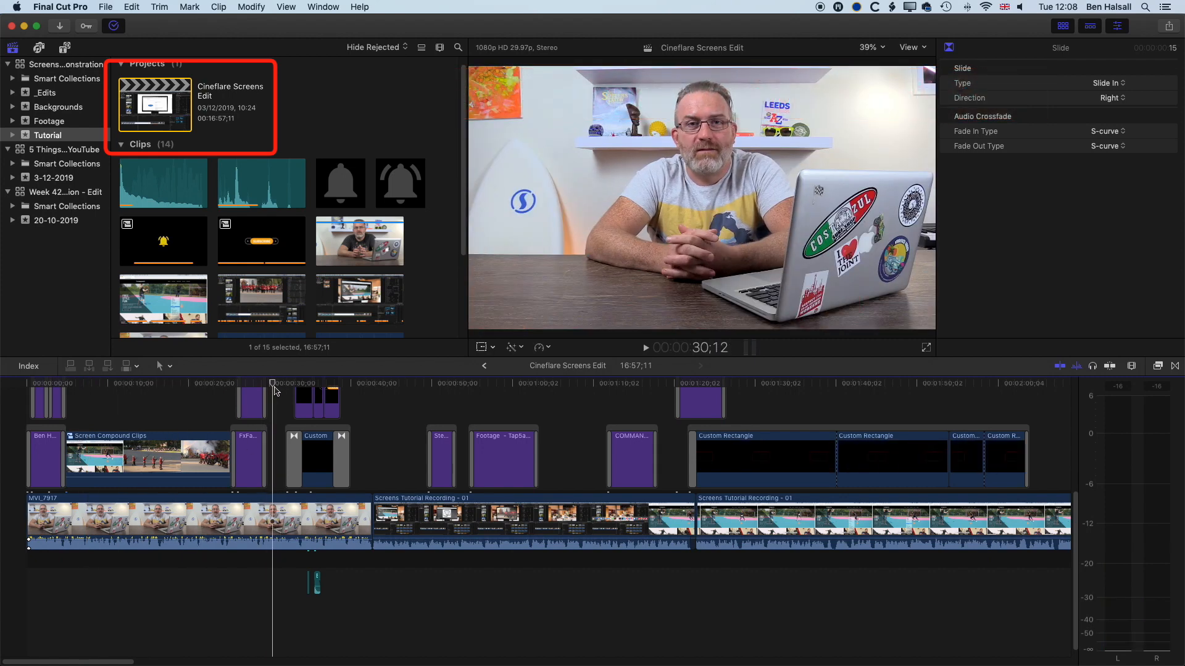
Step: Copy the first MVI_7917 clip and paste it into the YouTube Thumbnail Demo project
{"action": "left_click", "coordinate": [202, 522]}
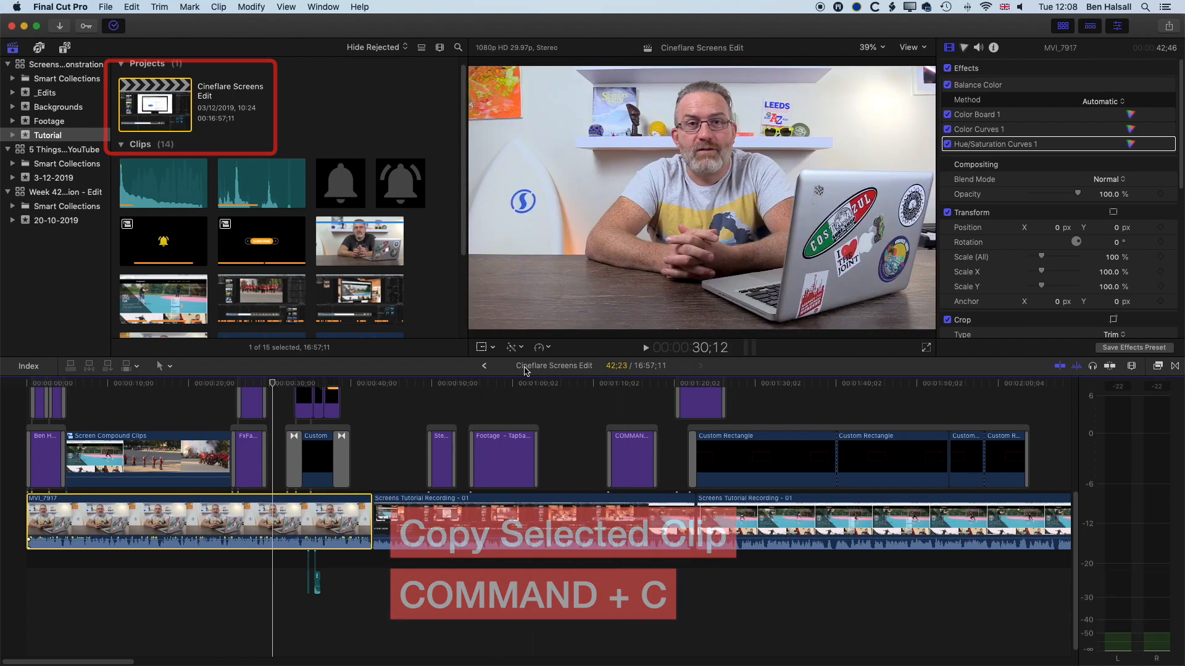
{"action": "left_click", "coordinate": [484, 366]}
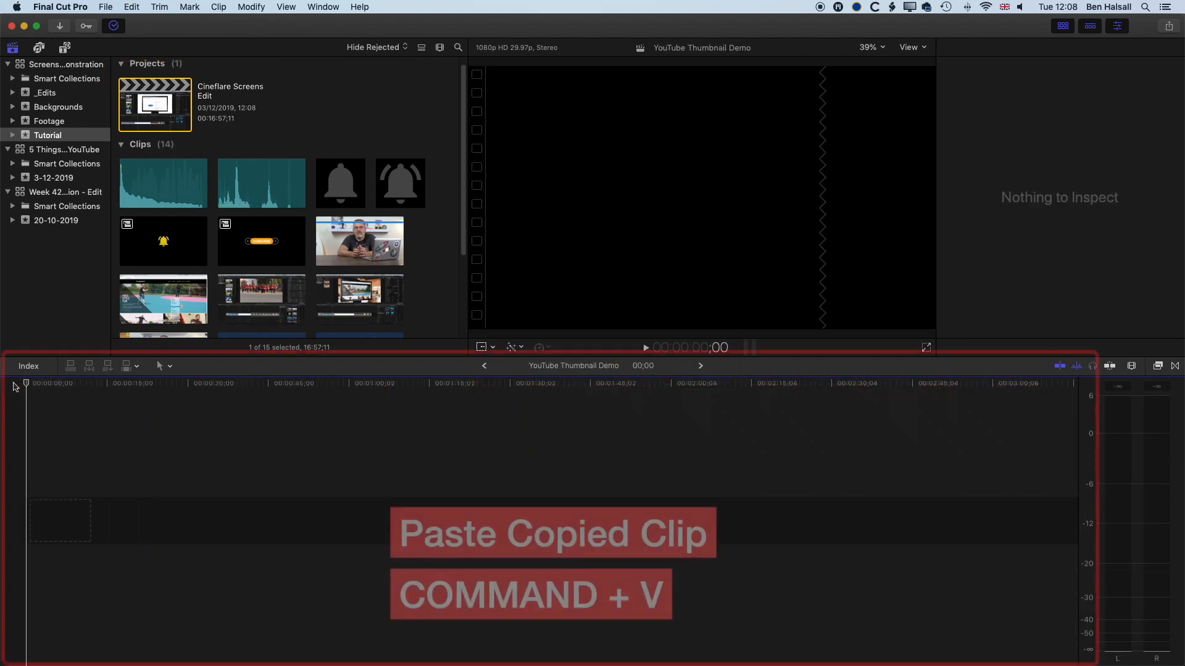
{"action": "key", "text": "super+v"}
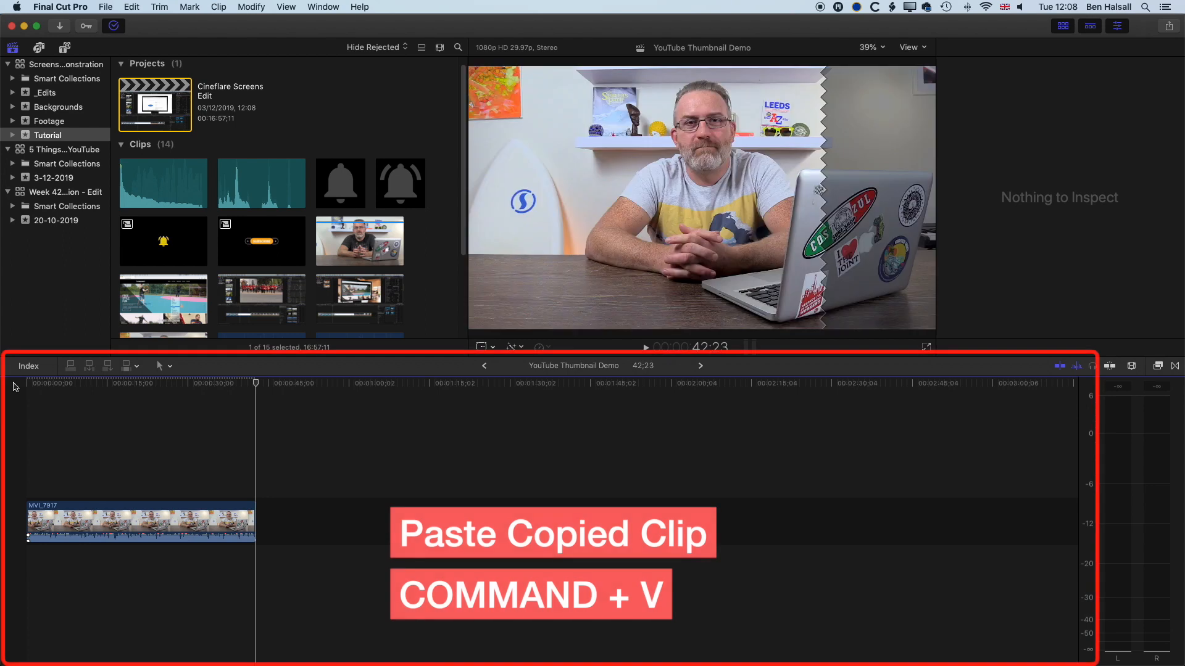
Step: Create a freeze frame from the start of the pasted clip, delete the remaining video and fit the freeze frame to the timeline
{"action": "left_click", "coordinate": [30, 384]}
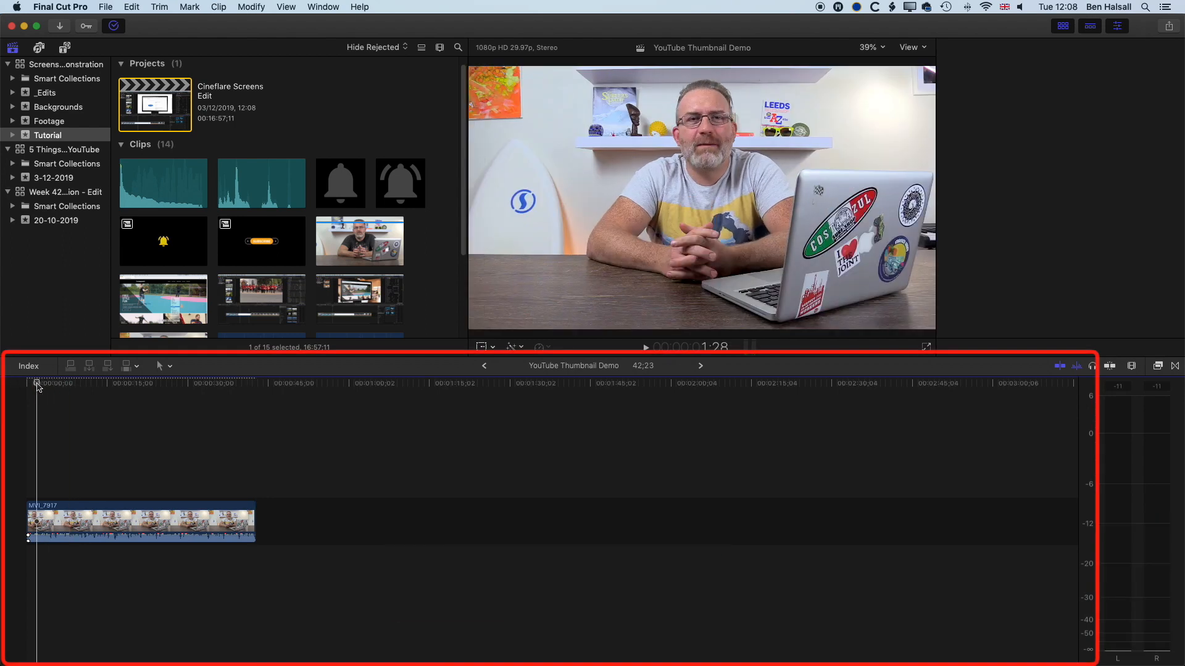
{"action": "mouse_move", "coordinate": [31, 387]}
{"action": "left_mouse_down"}
{"action": "mouse_move", "coordinate": [179, 399]}
{"action": "mouse_move", "coordinate": [13, 396]}
{"action": "left_mouse_up"}
{"action": "key", "text": "super+4"}
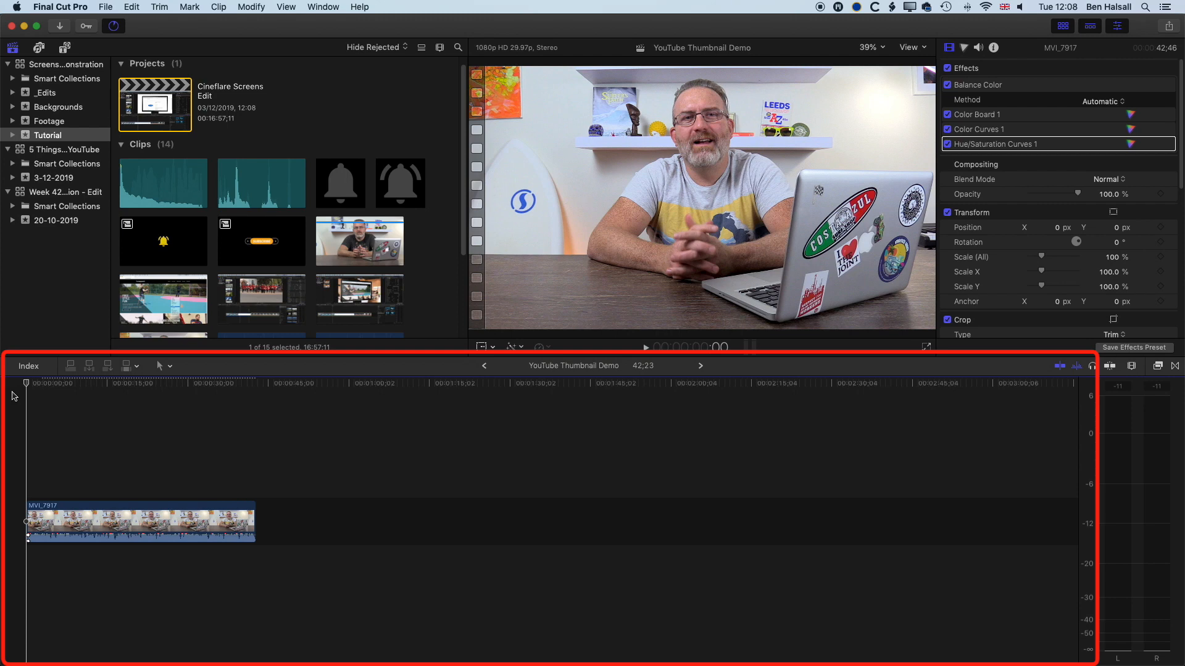
{"action": "key", "text": "alt+f"}
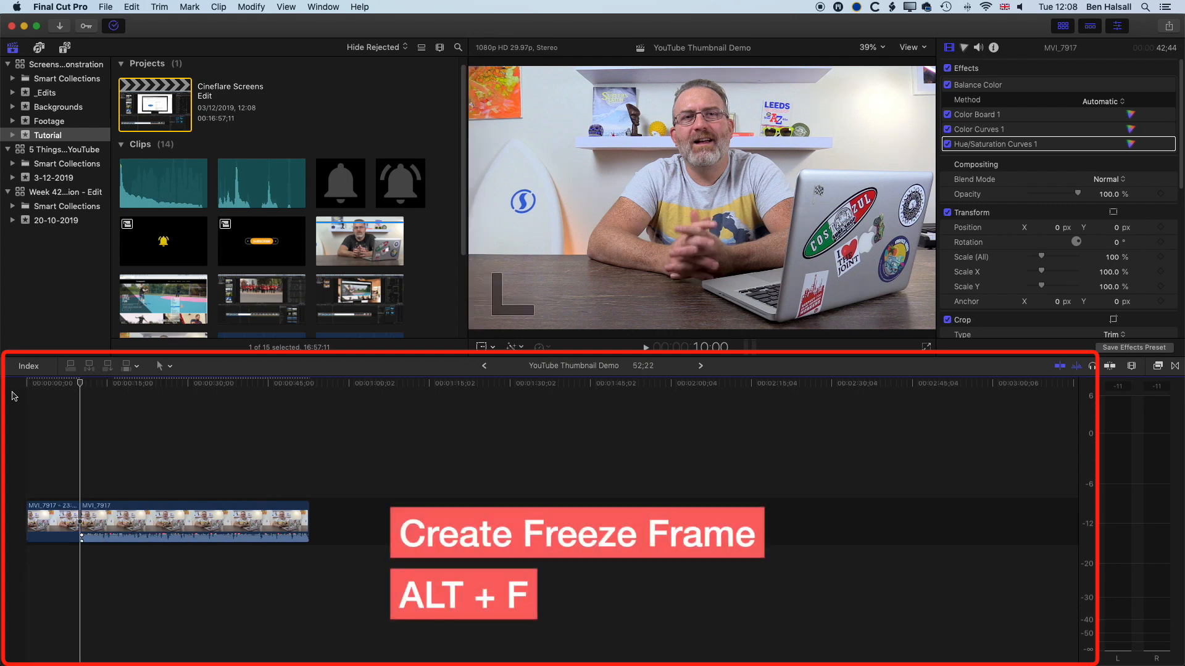
{"action": "left_click", "coordinate": [222, 522]}
{"action": "key", "text": "Delete"}
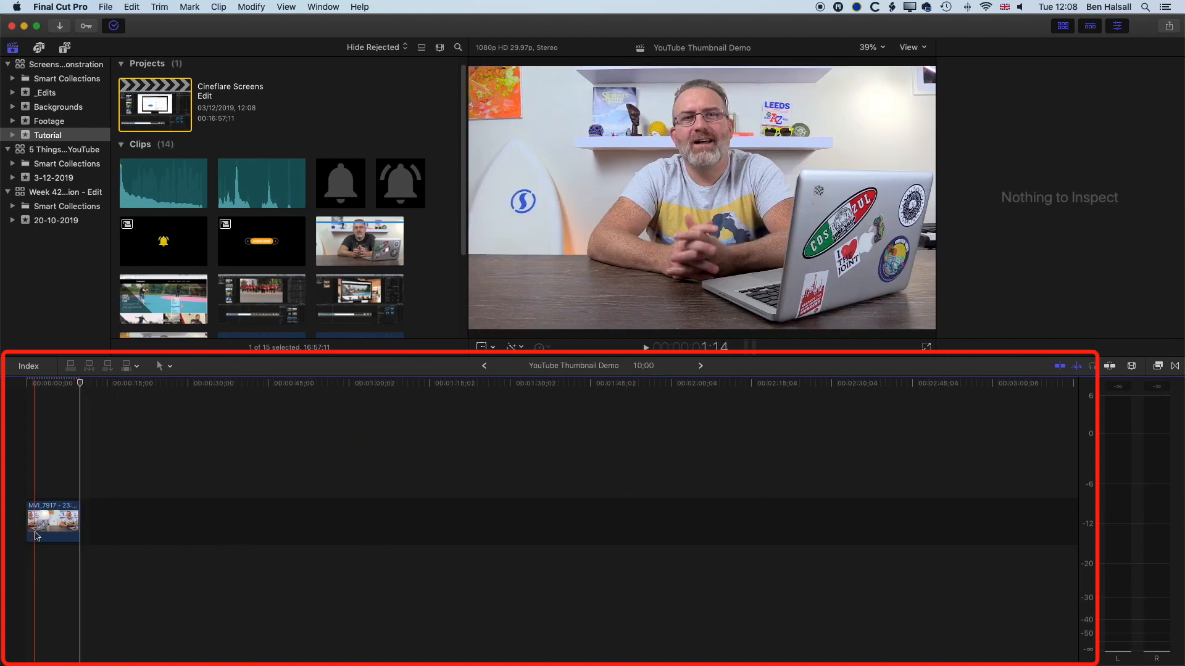
{"action": "key", "text": "shift+z"}
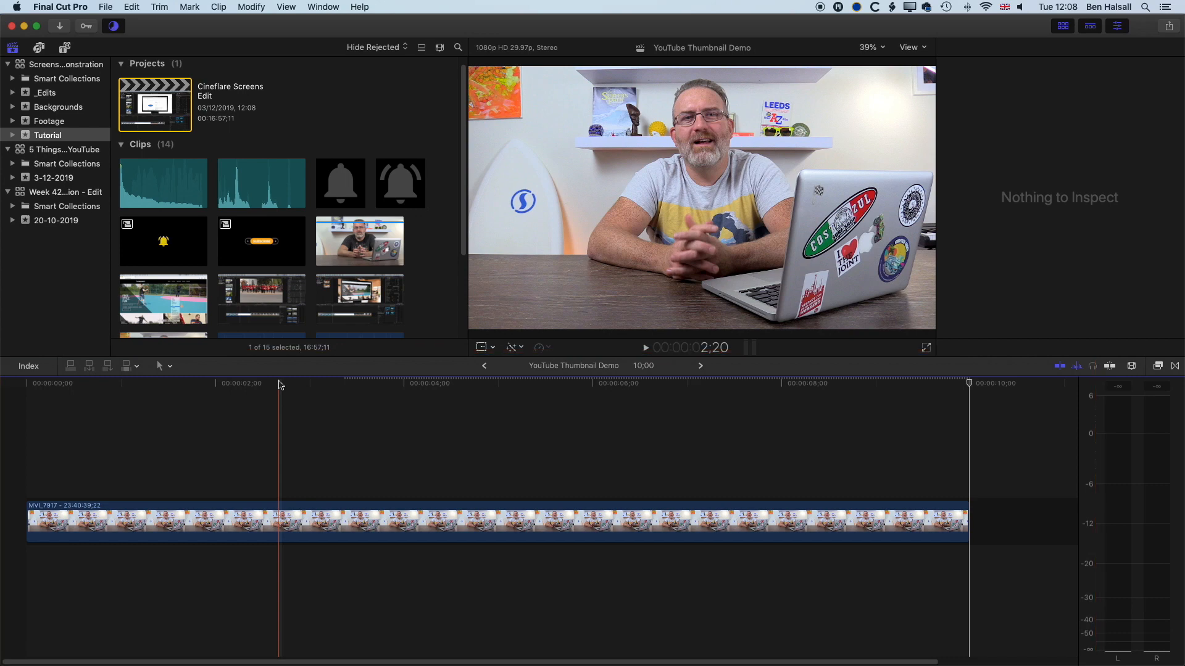
Step: Add a Custom solid generator as a connected clip above the freeze frame, starting at the beginning of the timeline
{"action": "left_click", "coordinate": [66, 48]}
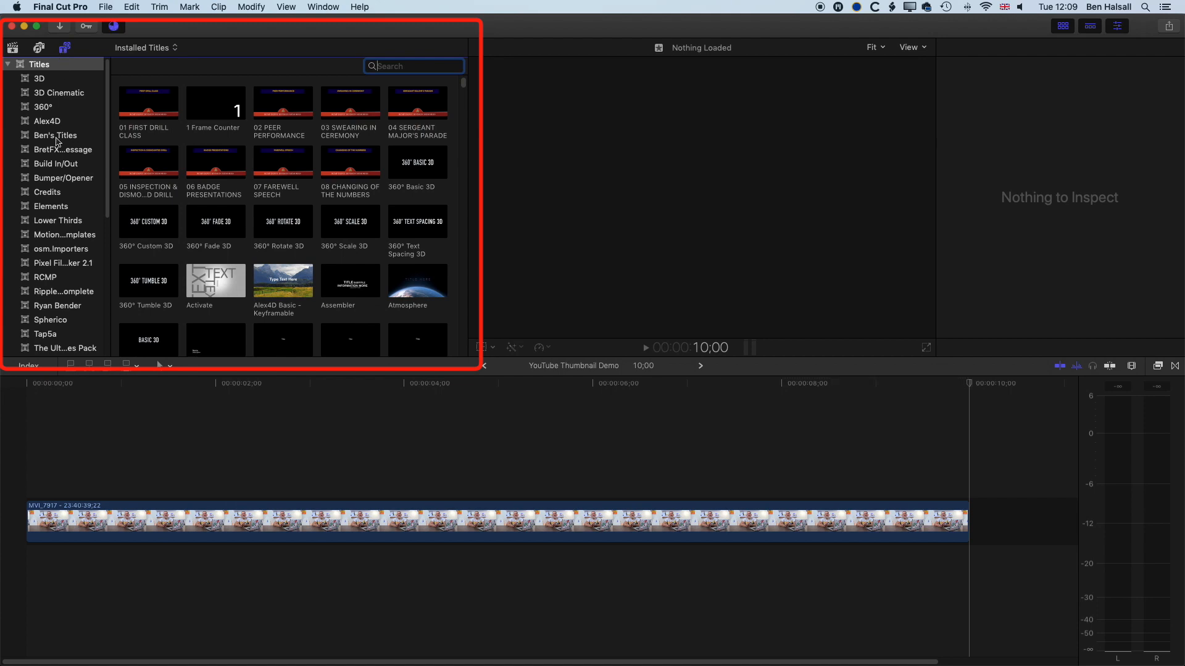
{"action": "scroll", "coordinate": [56, 140], "scroll_direction": "down", "scroll_amount": 10}
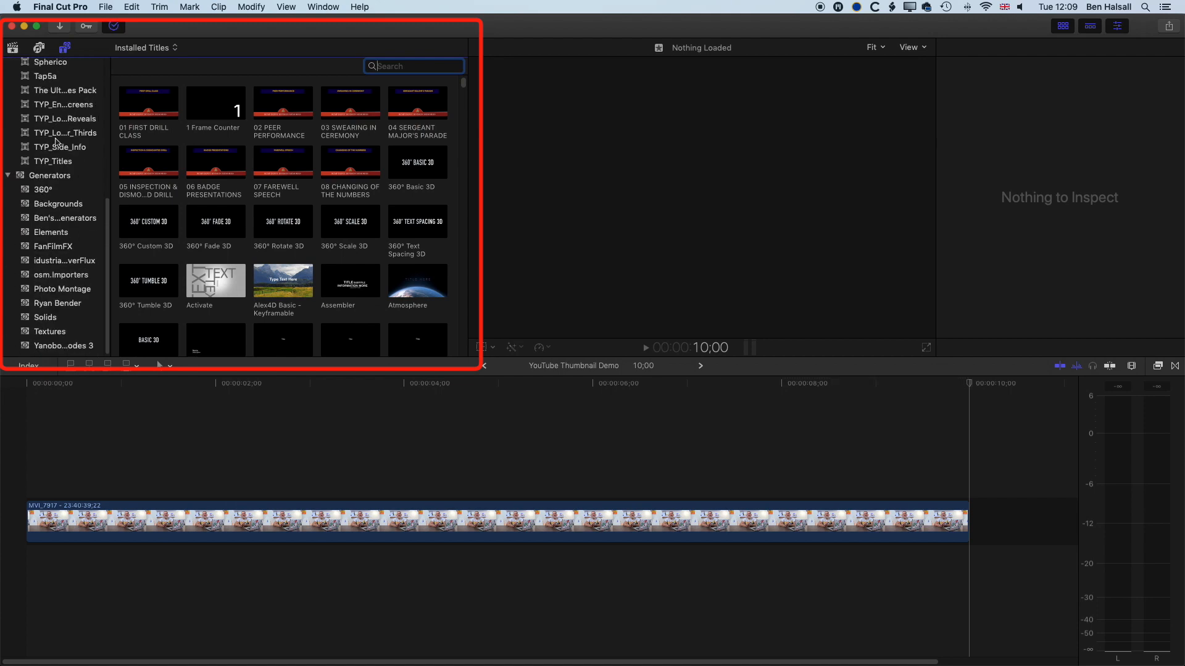
{"action": "left_click", "coordinate": [46, 321]}
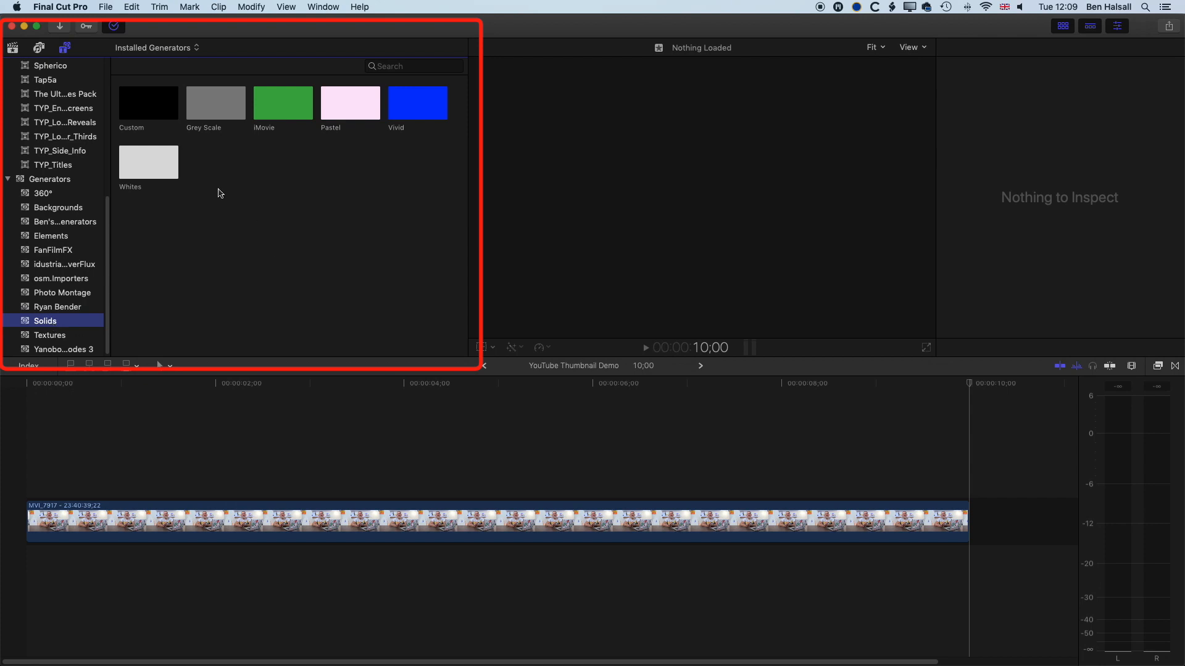
{"action": "left_click", "coordinate": [141, 104]}
{"action": "left_click_drag", "start_coordinate": [147, 109], "coordinate": [14, 474]}
{"action": "left_click_drag", "start_coordinate": [403, 384], "coordinate": [436, 384]}
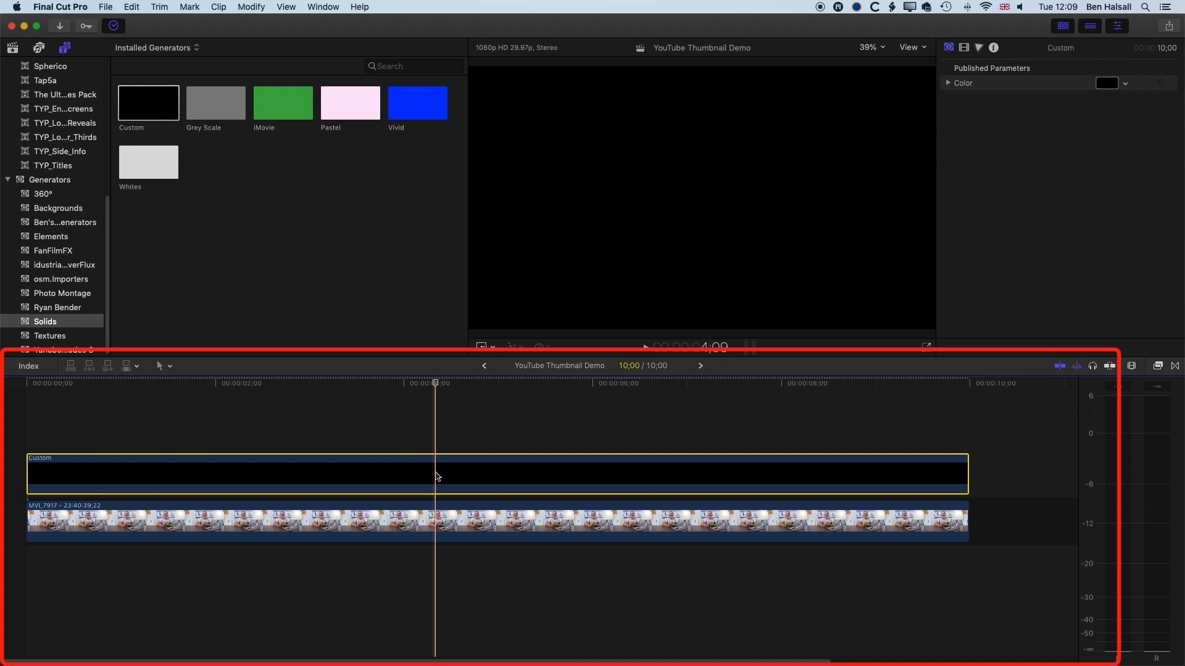
Step: Apply the Draw Mask effect from the Masks category to the Custom solid
{"action": "left_click", "coordinate": [1159, 368]}
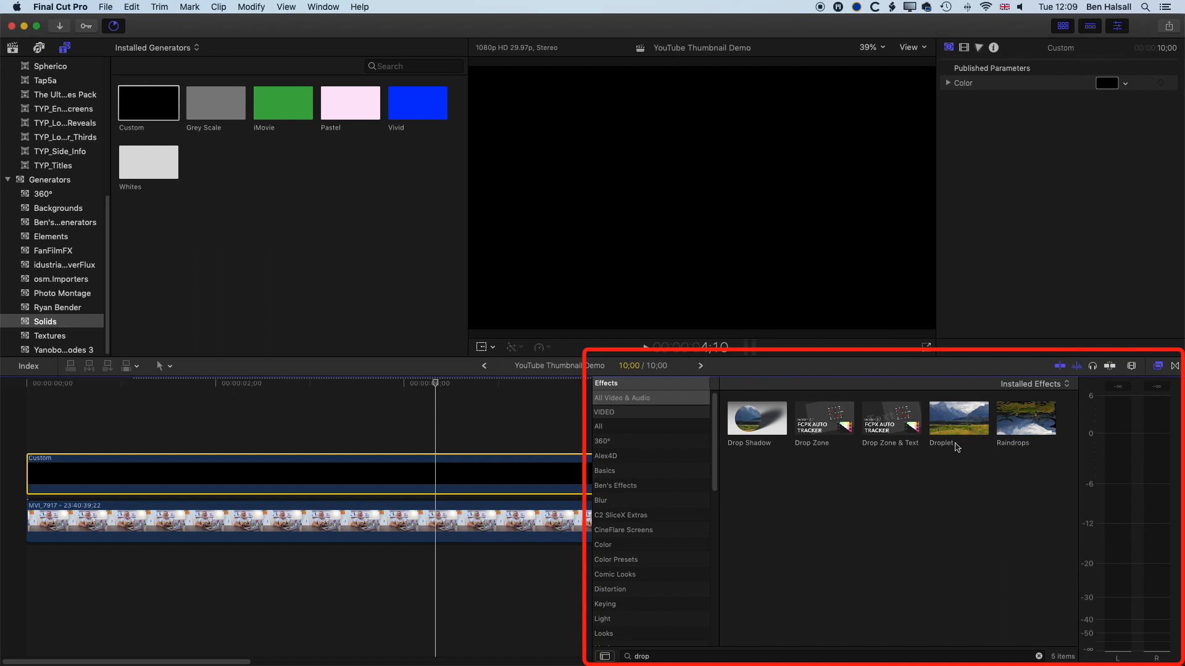
{"action": "scroll", "coordinate": [633, 559], "scroll_direction": "down", "scroll_amount": 3}
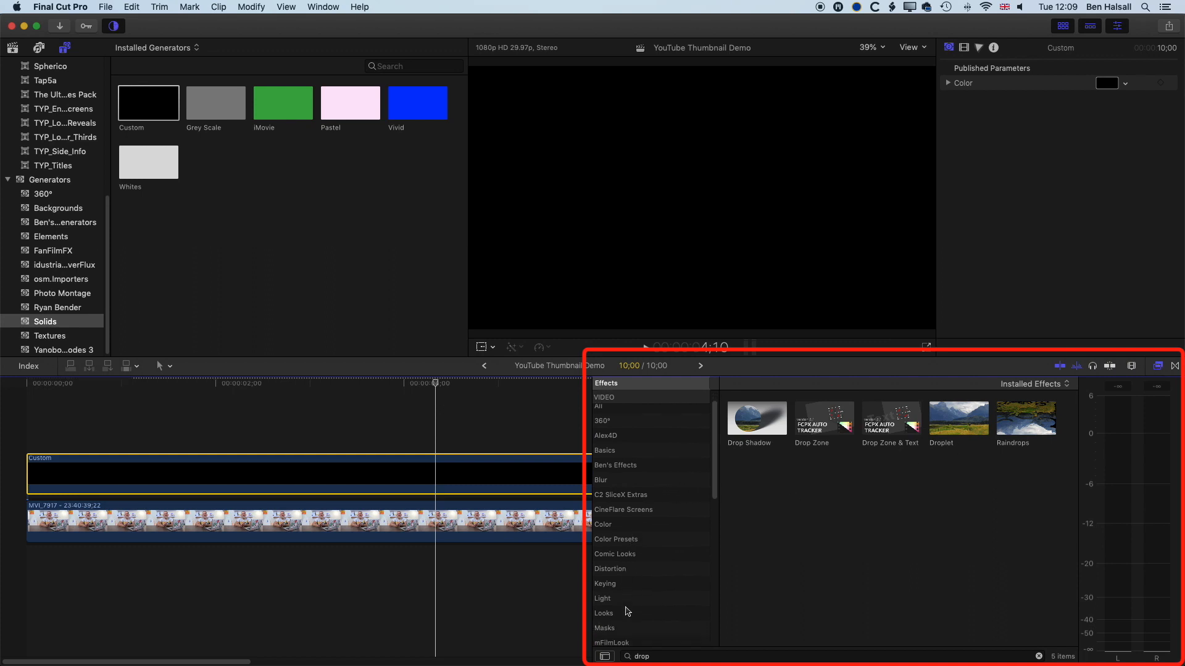
{"action": "left_click", "coordinate": [628, 597]}
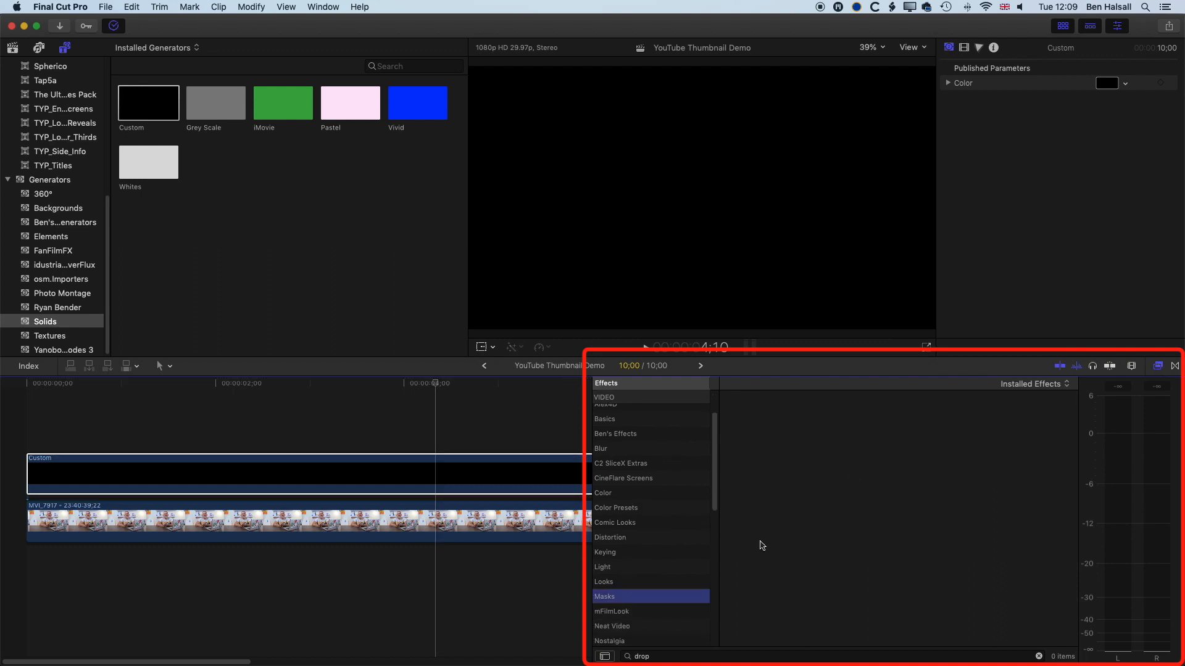
{"action": "left_click", "coordinate": [1039, 656]}
{"action": "left_click", "coordinate": [759, 425]}
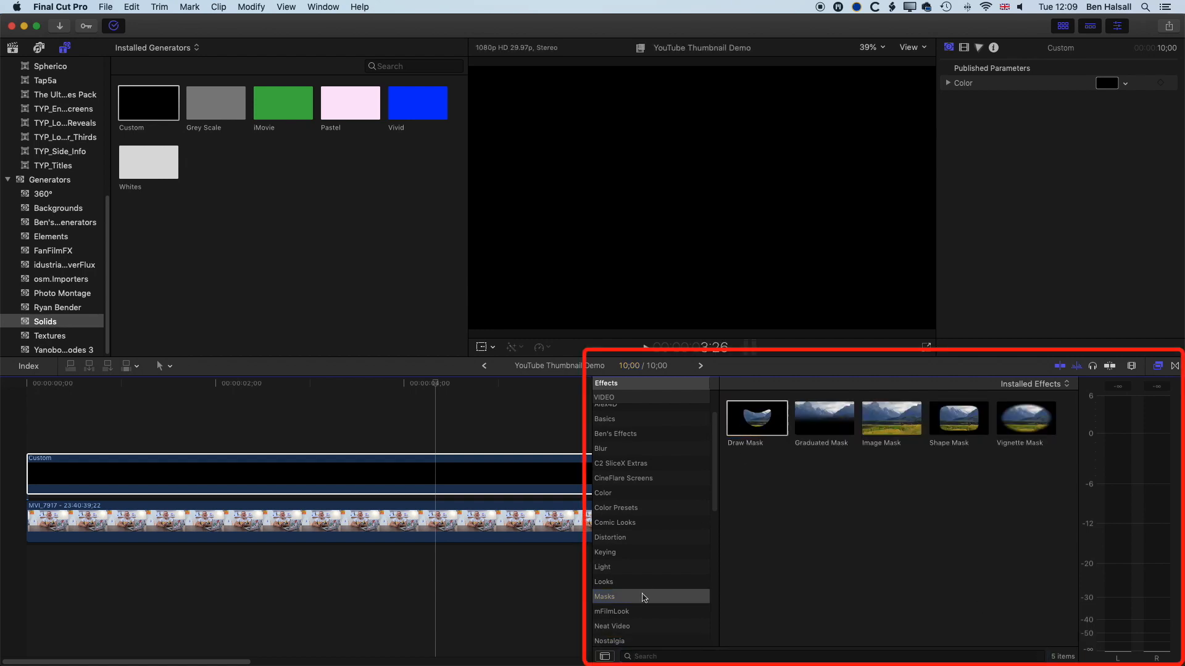
{"action": "left_click_drag", "start_coordinate": [758, 425], "coordinate": [452, 472]}
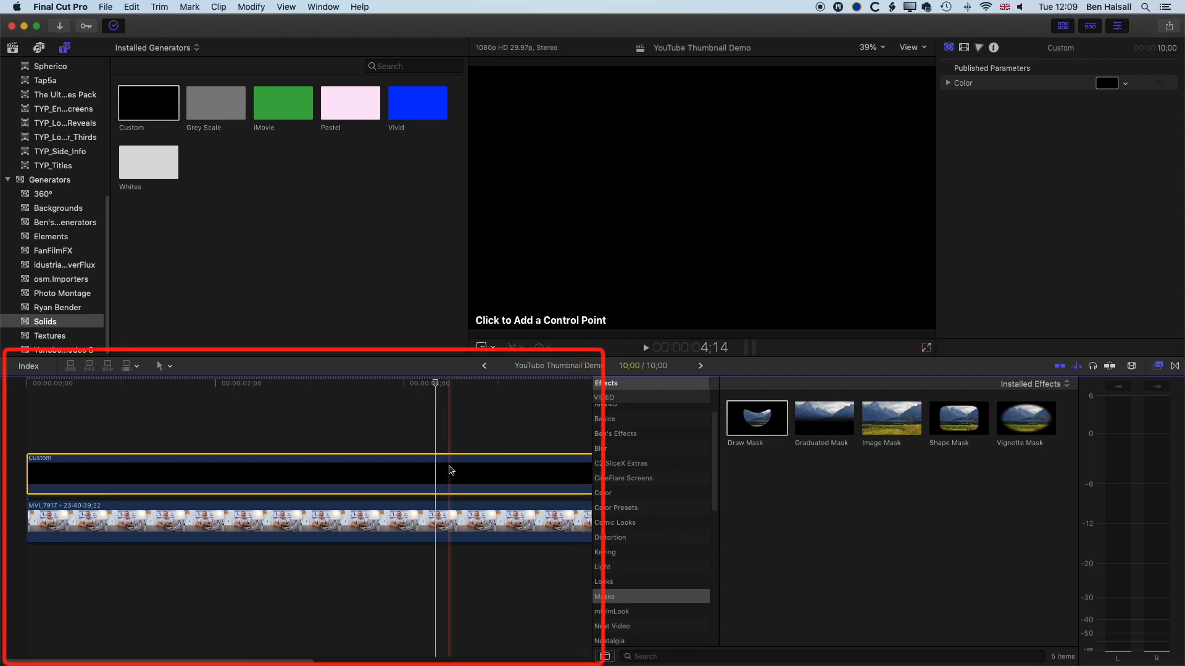
Step: Draw a closed four-point mask with a slanted left edge so the solid covers the right part of the frame, extending past its borders
{"action": "left_click", "coordinate": [870, 47]}
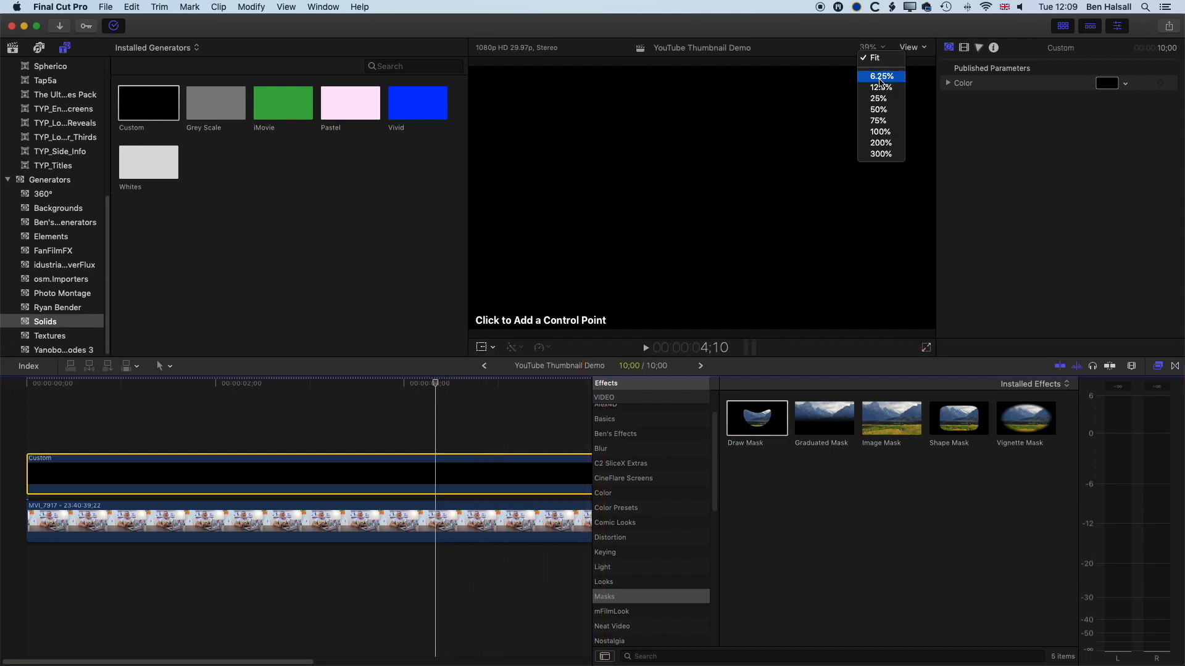
{"action": "left_click", "coordinate": [878, 99]}
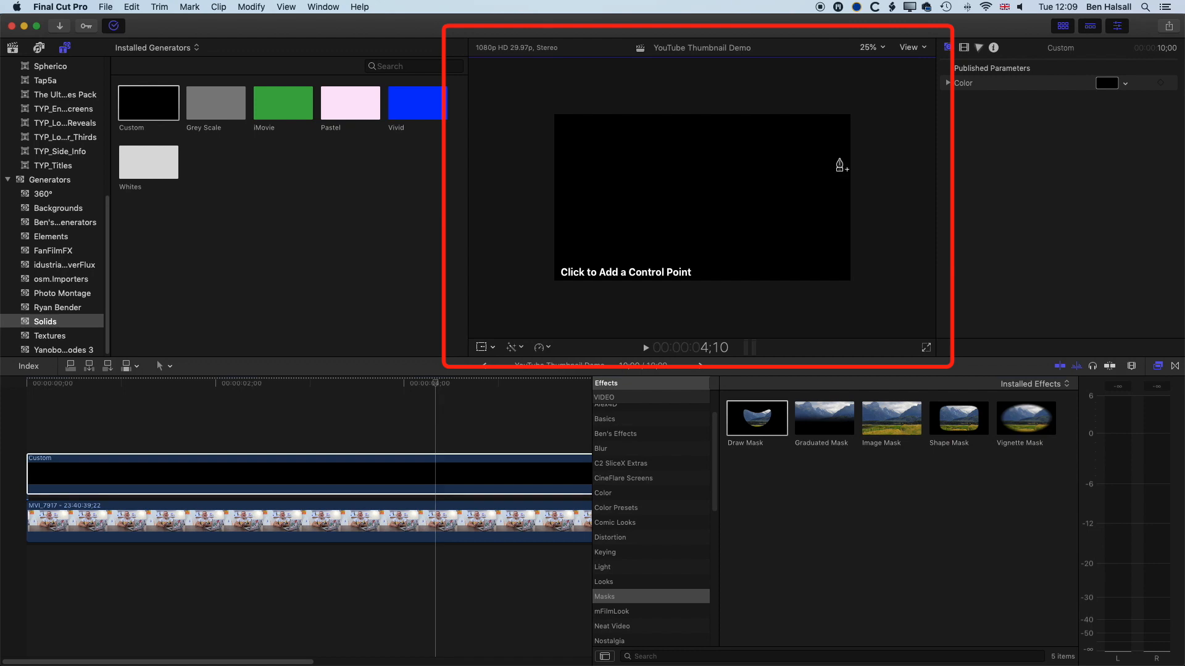
{"action": "left_click", "coordinate": [648, 100]}
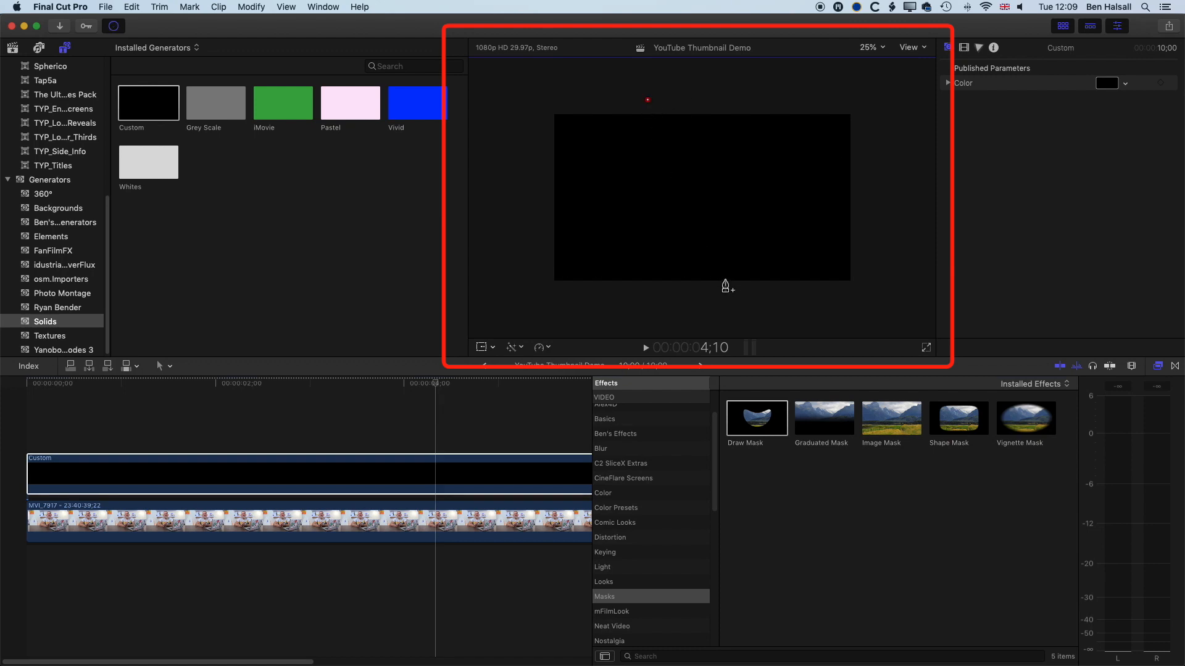
{"action": "left_click", "coordinate": [726, 295]}
{"action": "left_click", "coordinate": [877, 297]}
{"action": "left_click", "coordinate": [883, 100]}
{"action": "left_click", "coordinate": [647, 100]}
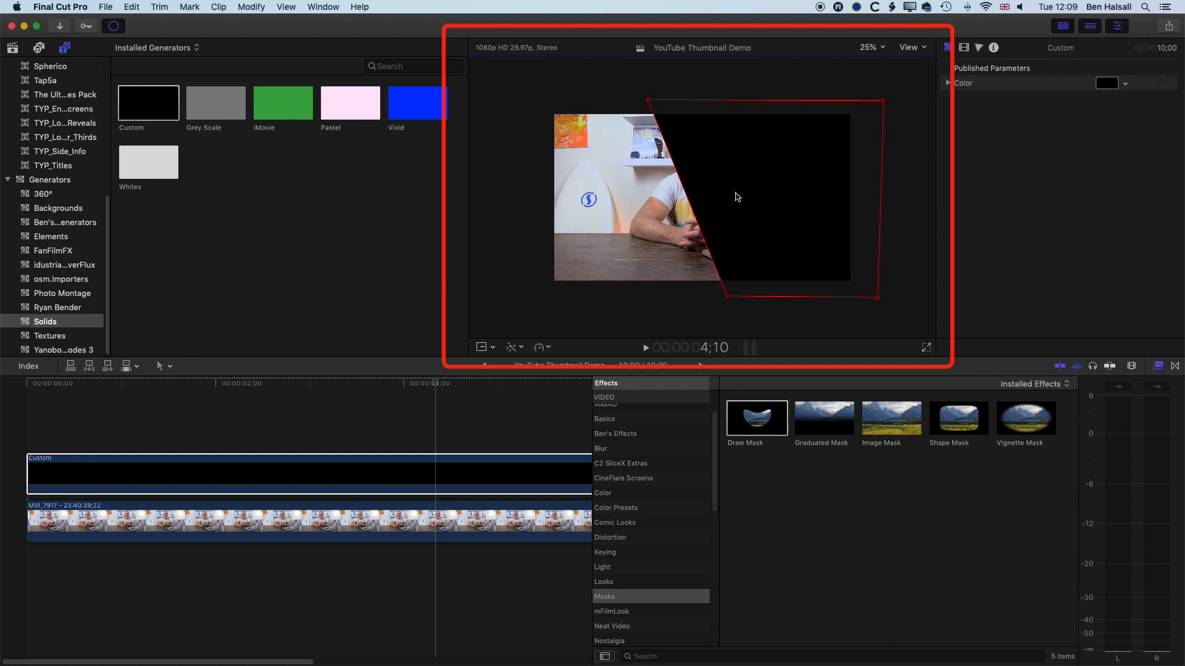
{"action": "left_click_drag", "start_coordinate": [763, 208], "coordinate": [769, 211]}
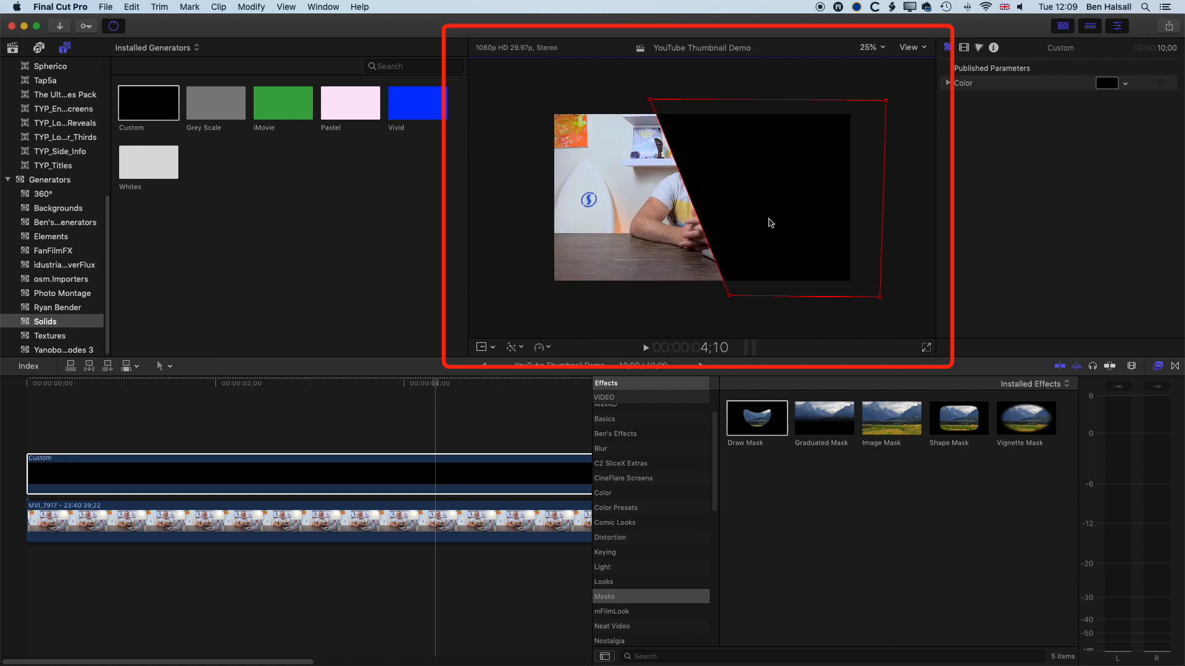
{"action": "left_click_drag", "start_coordinate": [880, 298], "coordinate": [886, 295]}
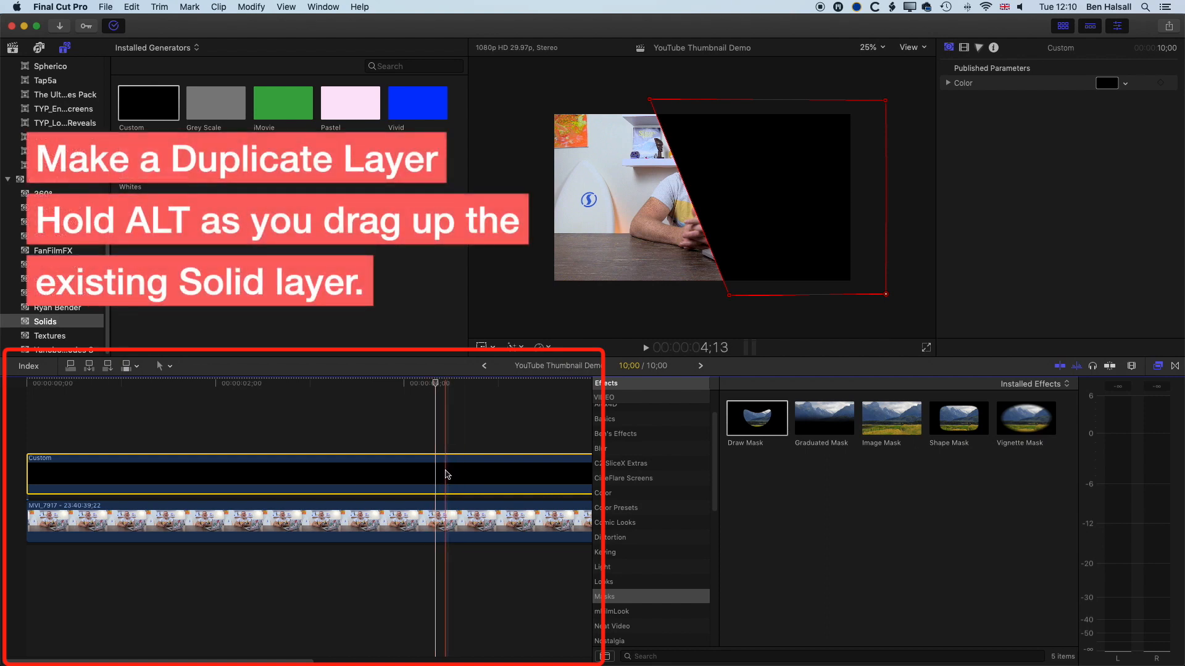
Step: Duplicate the masked Custom solid onto the layer above and disable the duplicate
{"action": "left_click_drag", "start_coordinate": [445, 472], "coordinate": [444, 420]}
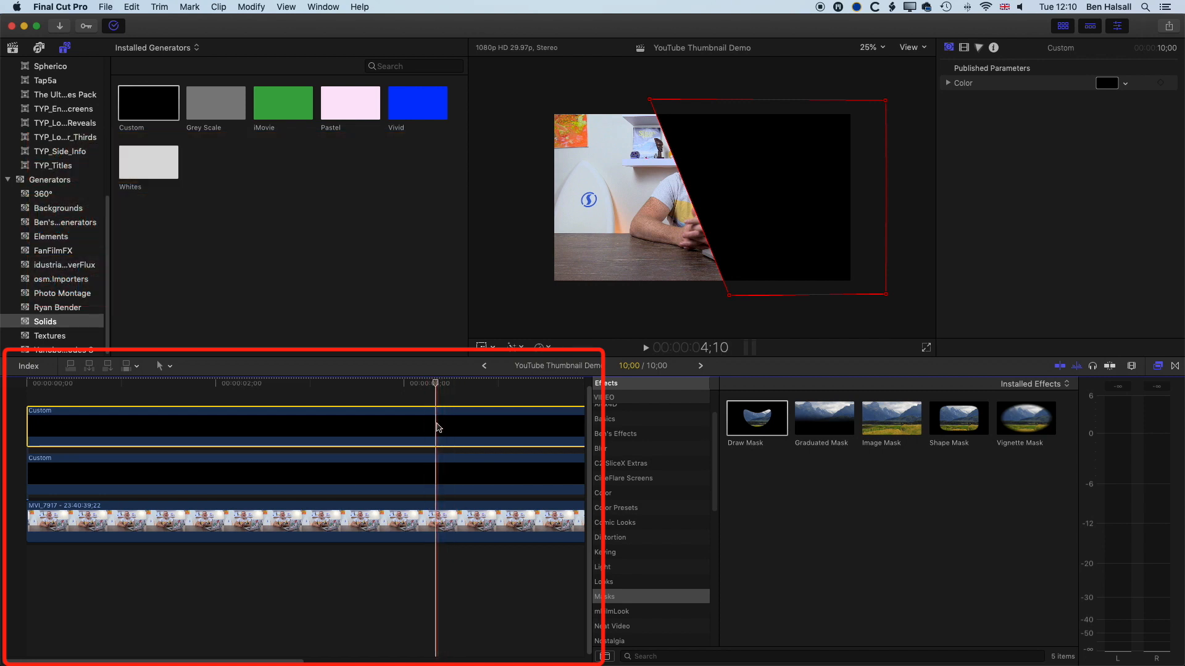
{"action": "key", "text": "v"}
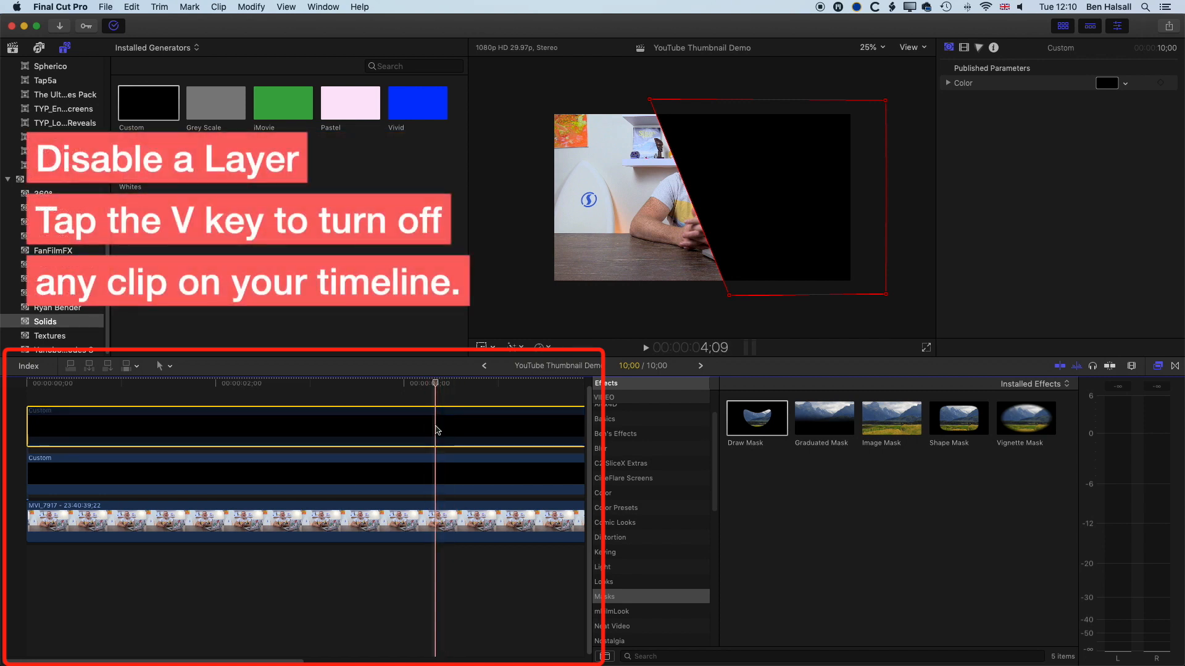
Step: Colour the lower Custom solid orange by sampling the orange artwork on the wall in the freeze frame
{"action": "left_click", "coordinate": [426, 478]}
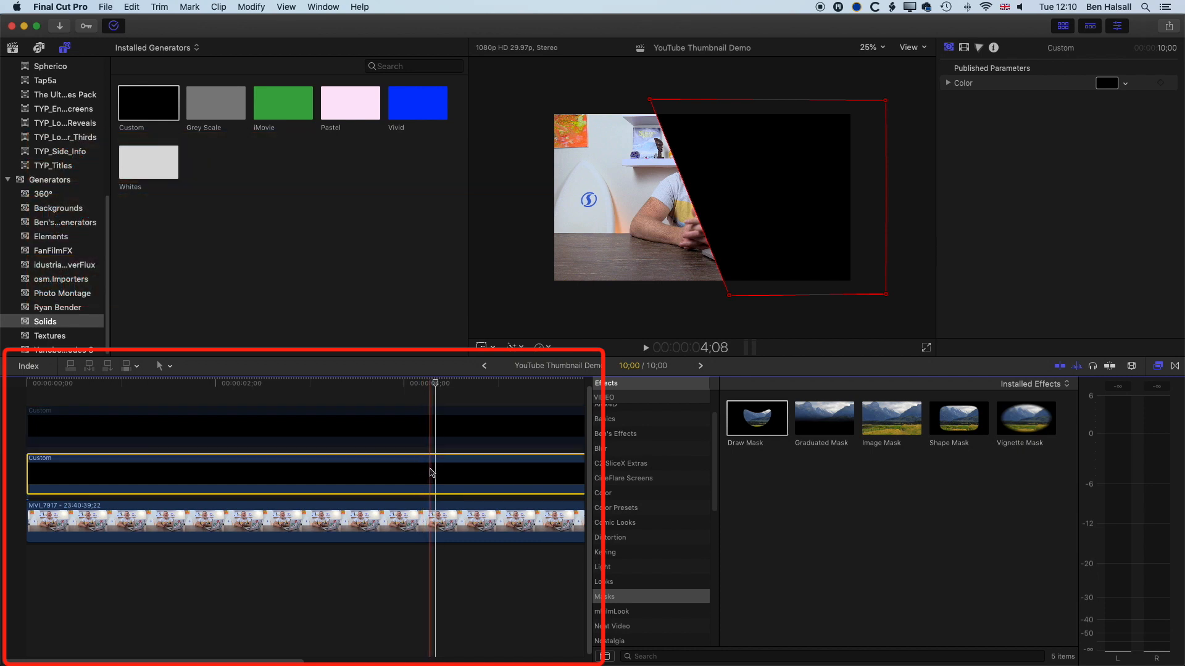
{"action": "left_click", "coordinate": [1107, 83]}
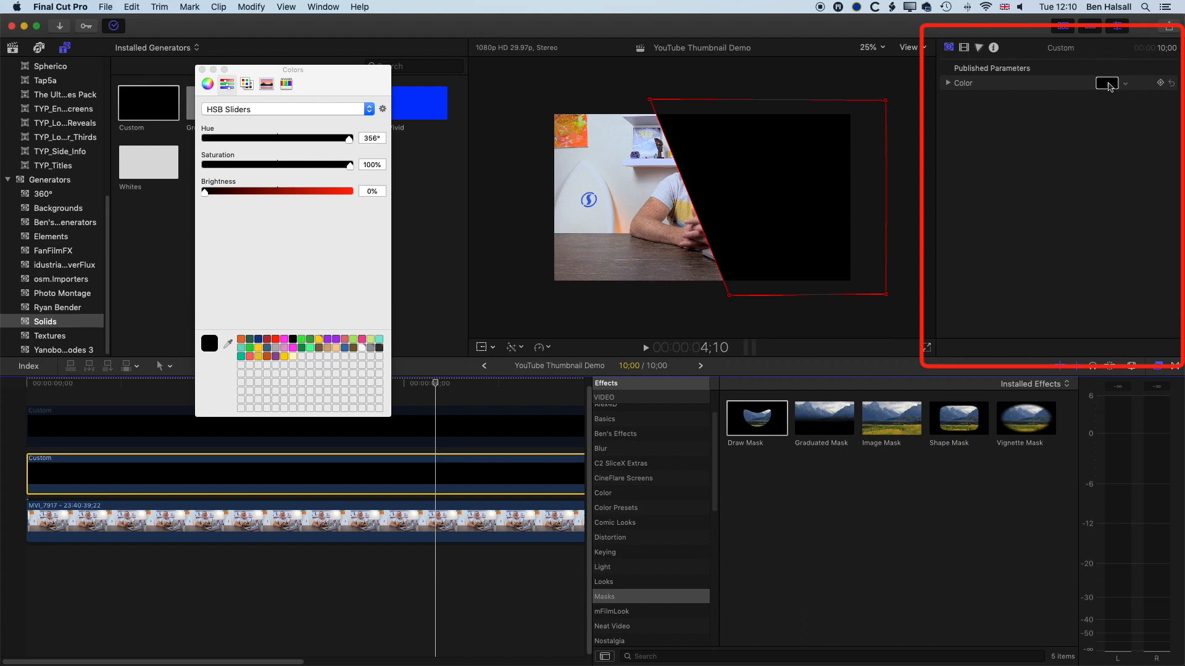
{"action": "left_click_drag", "start_coordinate": [370, 83], "coordinate": [325, 81]}
{"action": "left_click", "coordinate": [183, 342]}
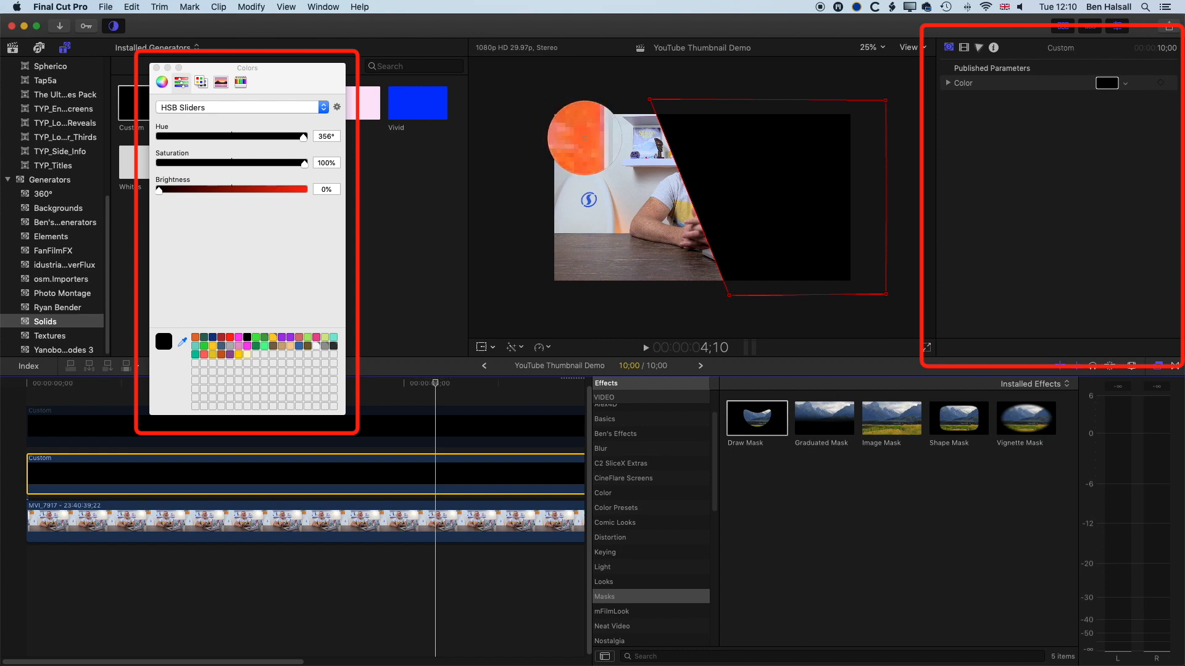
{"action": "left_click", "coordinate": [583, 137]}
{"action": "left_click", "coordinate": [584, 137]}
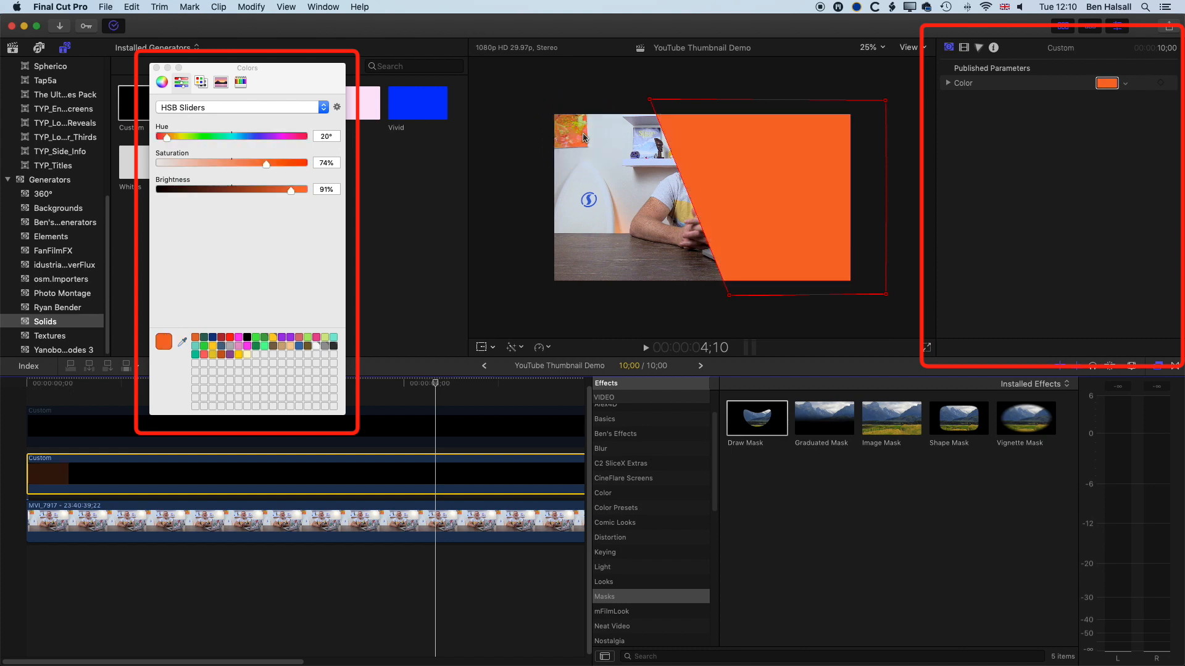
{"action": "left_click", "coordinate": [156, 68]}
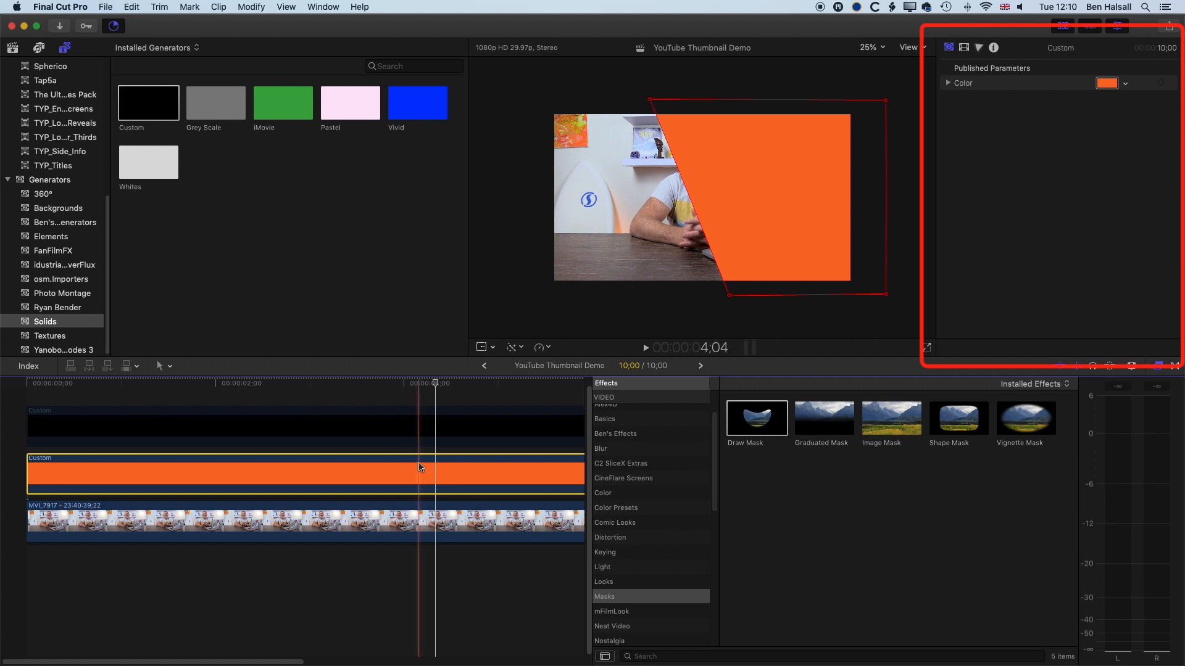
Step: Re-enable the upper black Custom solid and shift its Draw Mask slightly right to expose a thin orange diagonal strip
{"action": "left_click", "coordinate": [426, 429]}
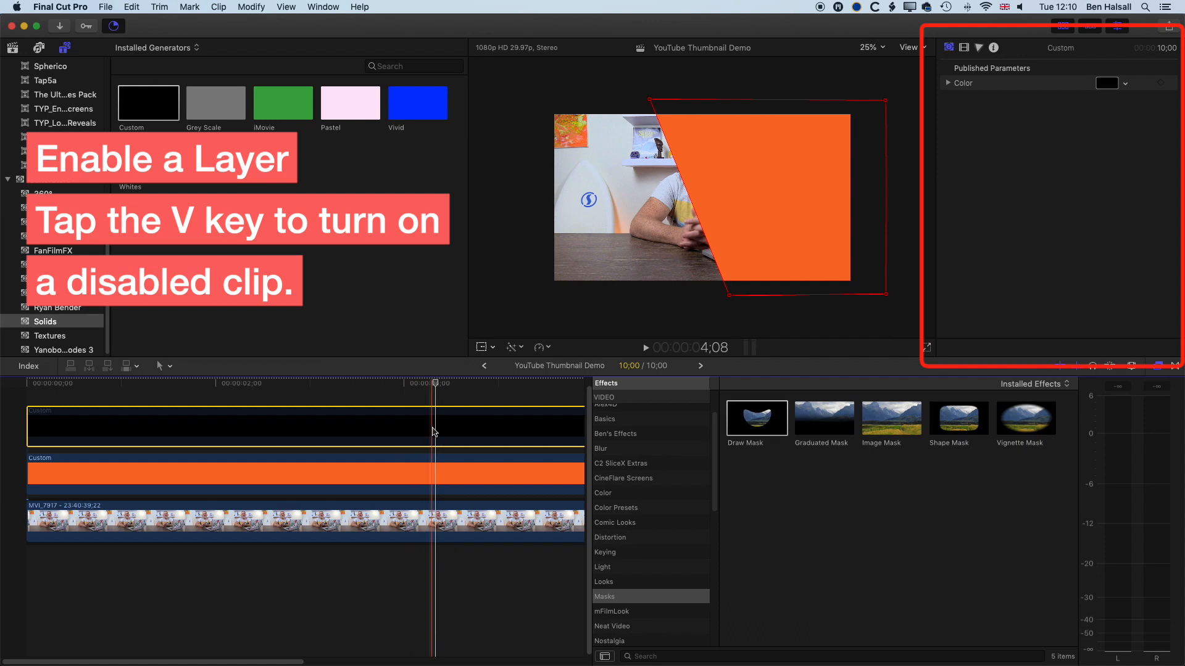
{"action": "key", "text": "v"}
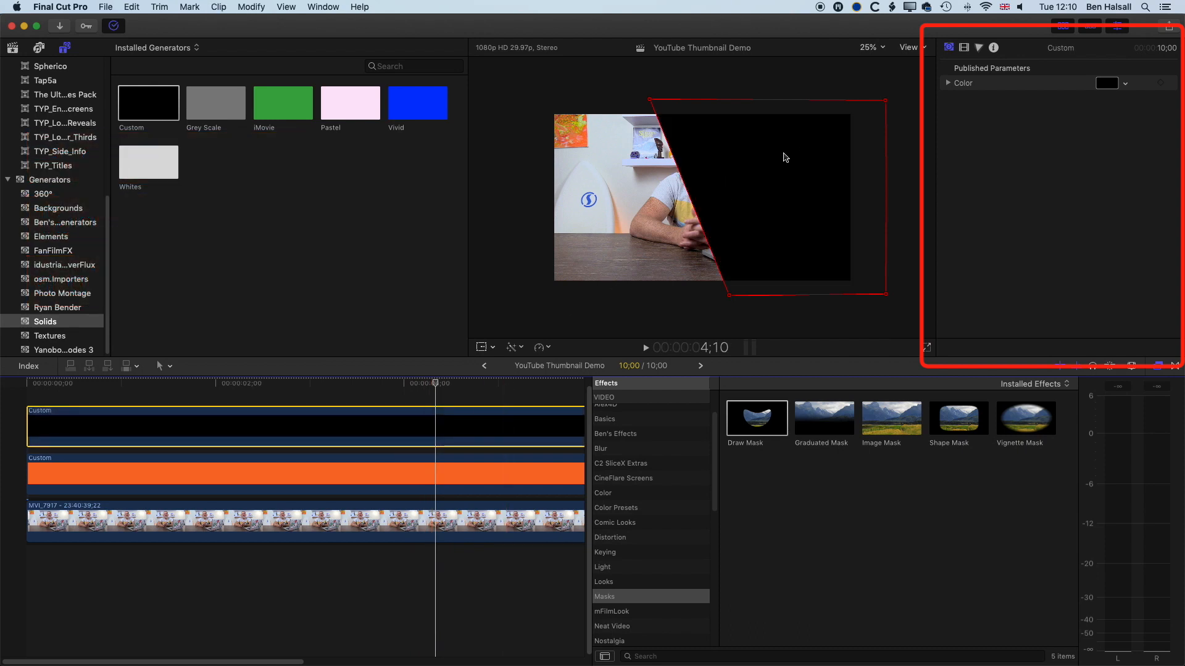
{"action": "left_click", "coordinate": [964, 48]}
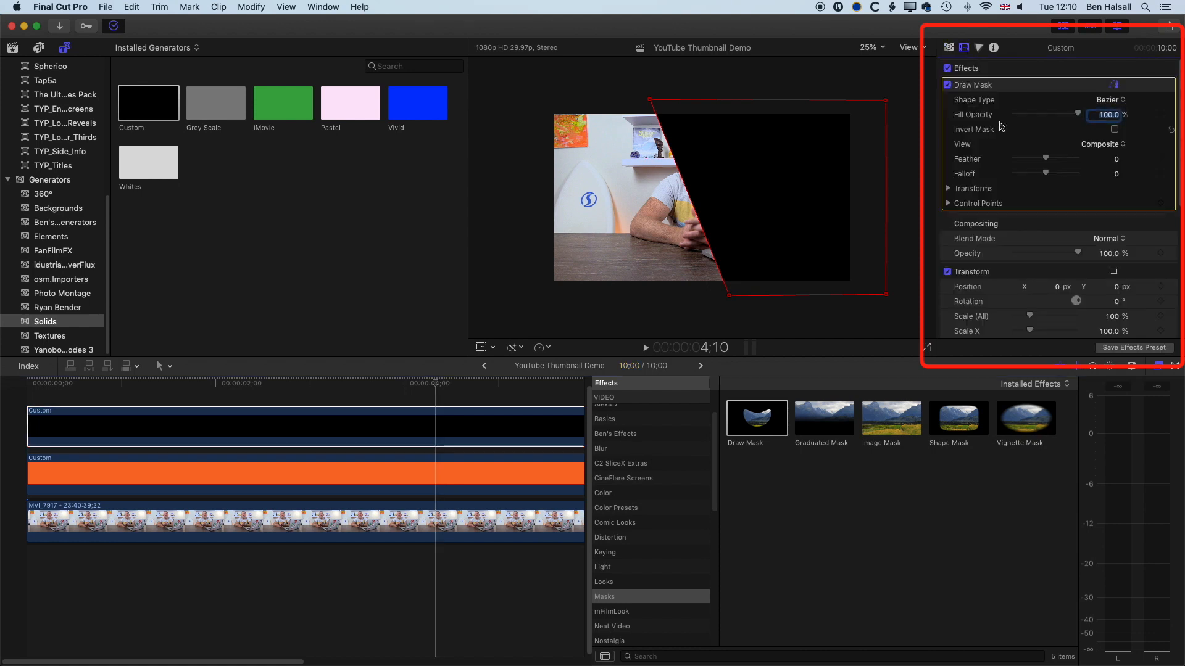
{"action": "left_click", "coordinate": [1010, 231]}
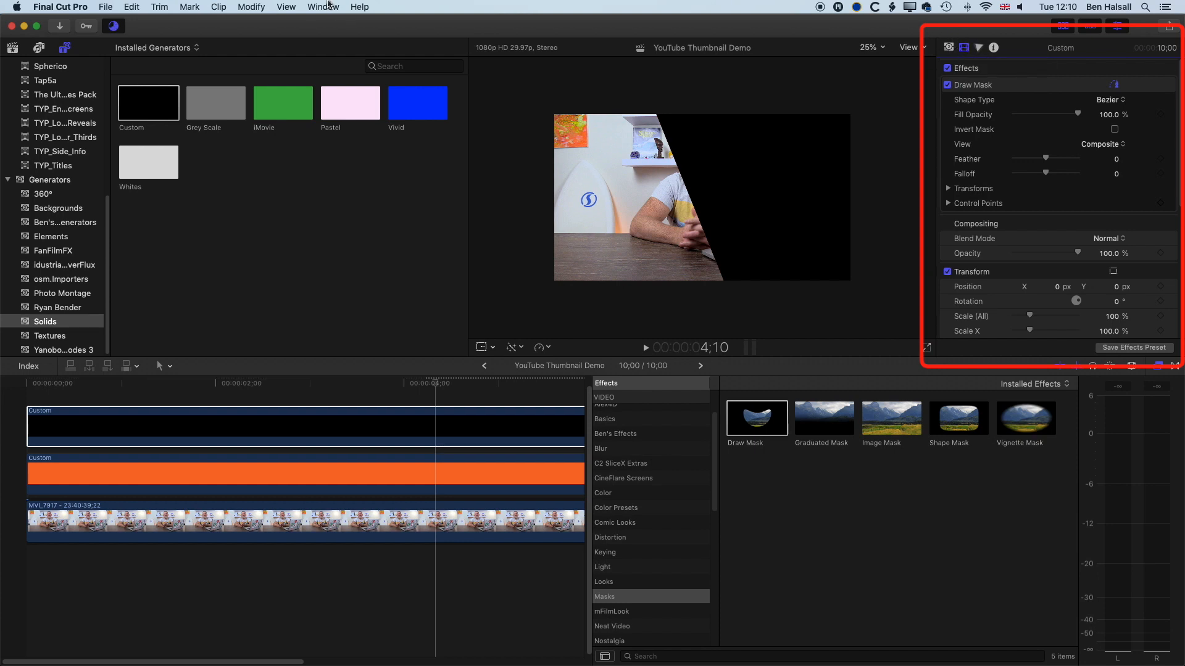
{"action": "left_click", "coordinate": [328, 5]}
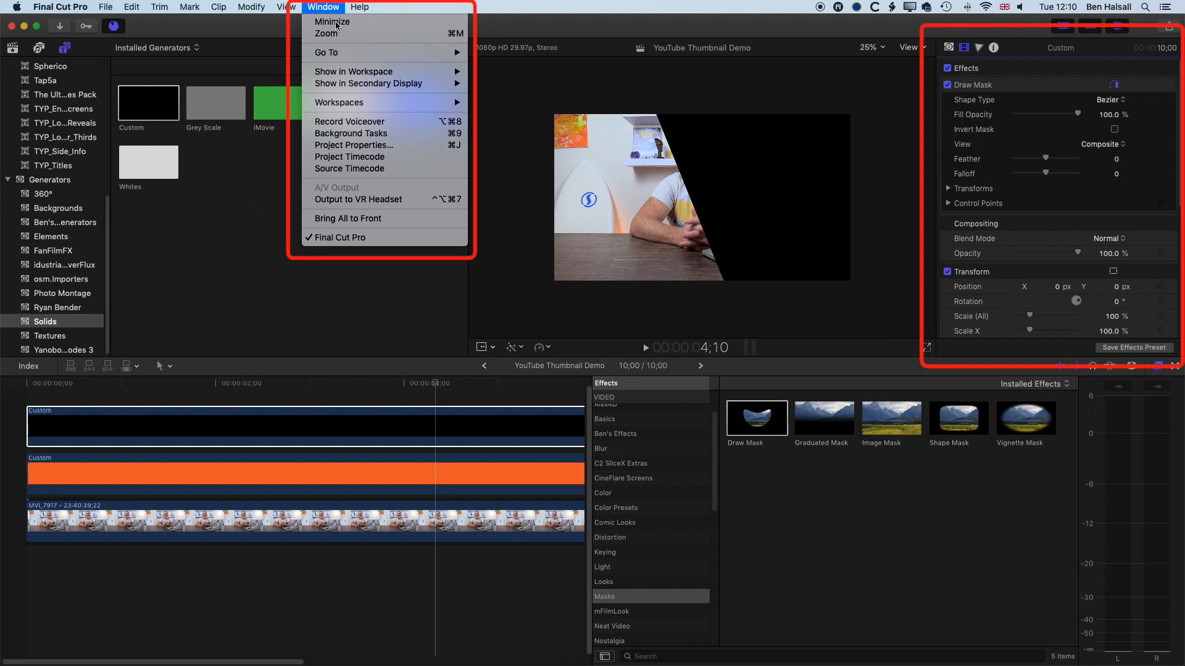
{"action": "mouse_move", "coordinate": [415, 73]}
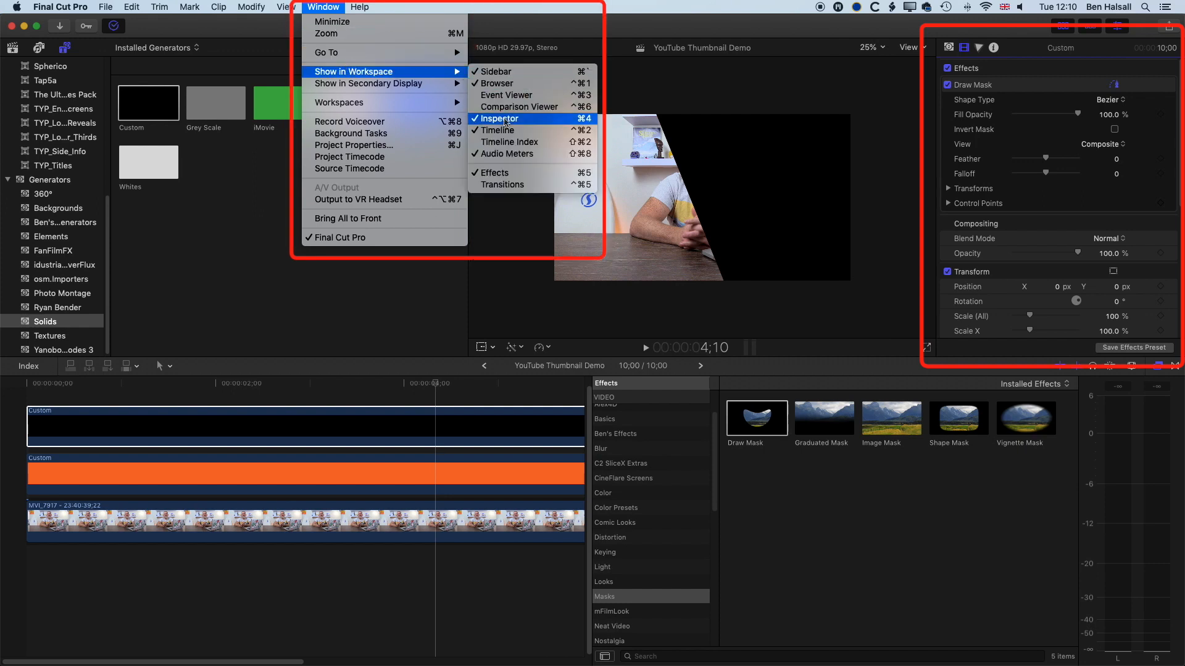
{"action": "left_click", "coordinate": [597, 12]}
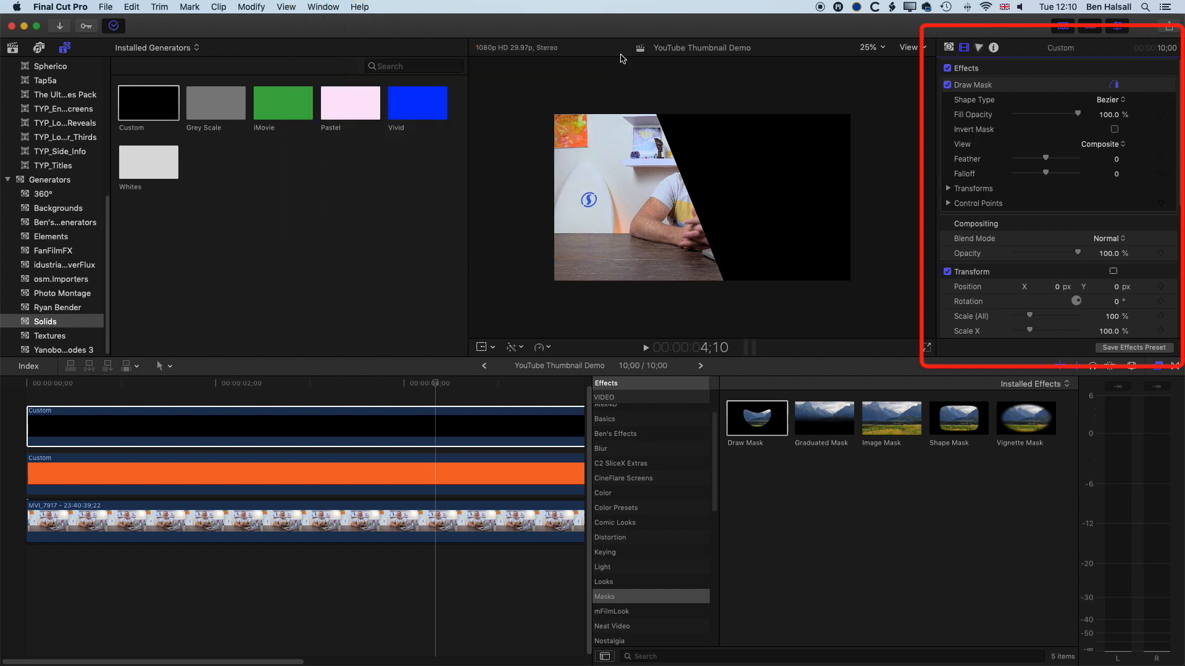
{"action": "left_click", "coordinate": [988, 87]}
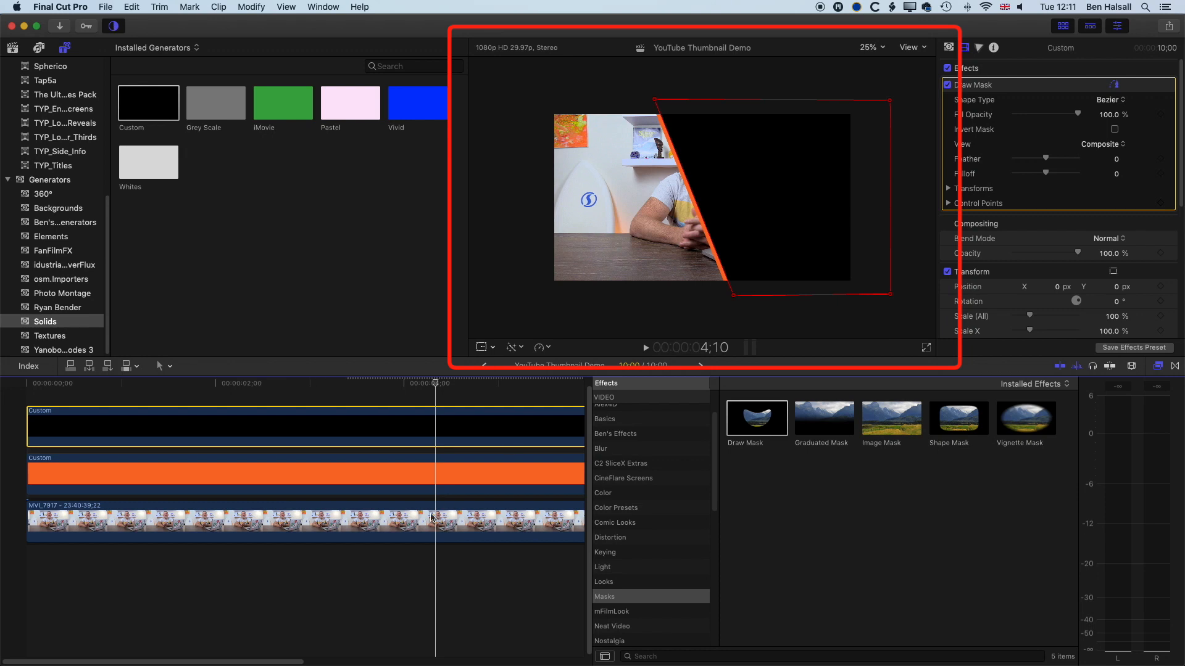
Step: Move the freeze frame horizontally to about X -376.7 px with Transform so the man sits beside the orange diagonal strip
{"action": "left_click", "coordinate": [427, 519]}
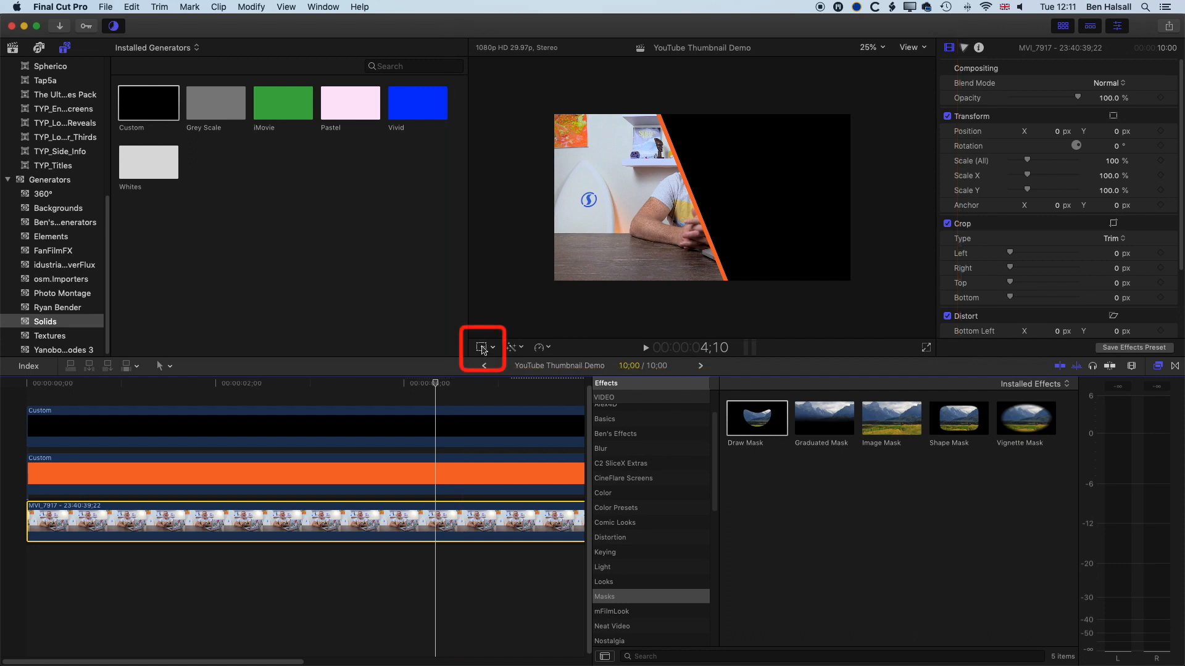
{"action": "left_click", "coordinate": [481, 348]}
{"action": "left_click", "coordinate": [422, 523]}
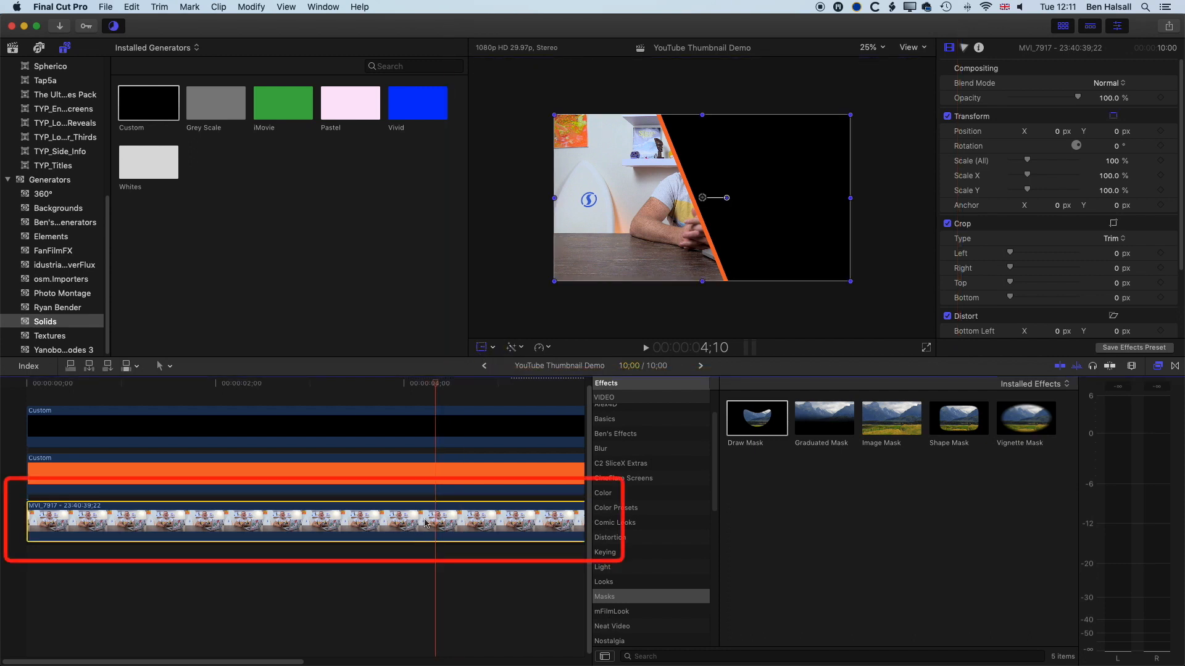
{"action": "left_click_drag", "start_coordinate": [703, 198], "coordinate": [644, 198]}
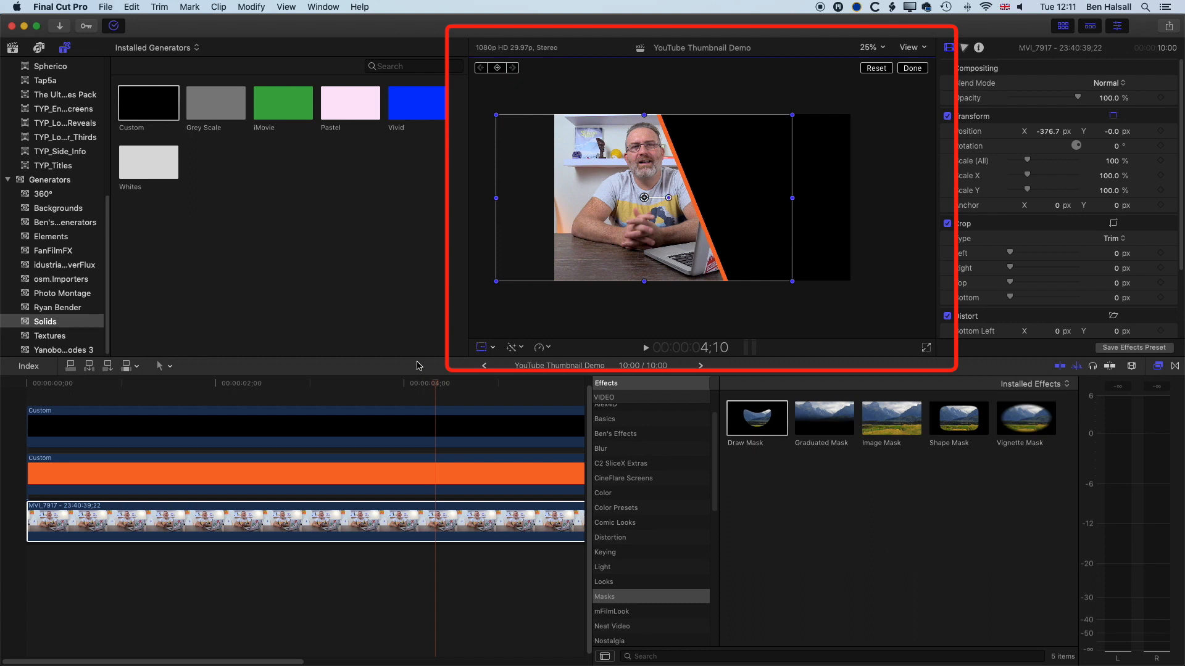
{"action": "left_click_drag", "start_coordinate": [419, 359], "coordinate": [424, 350]}
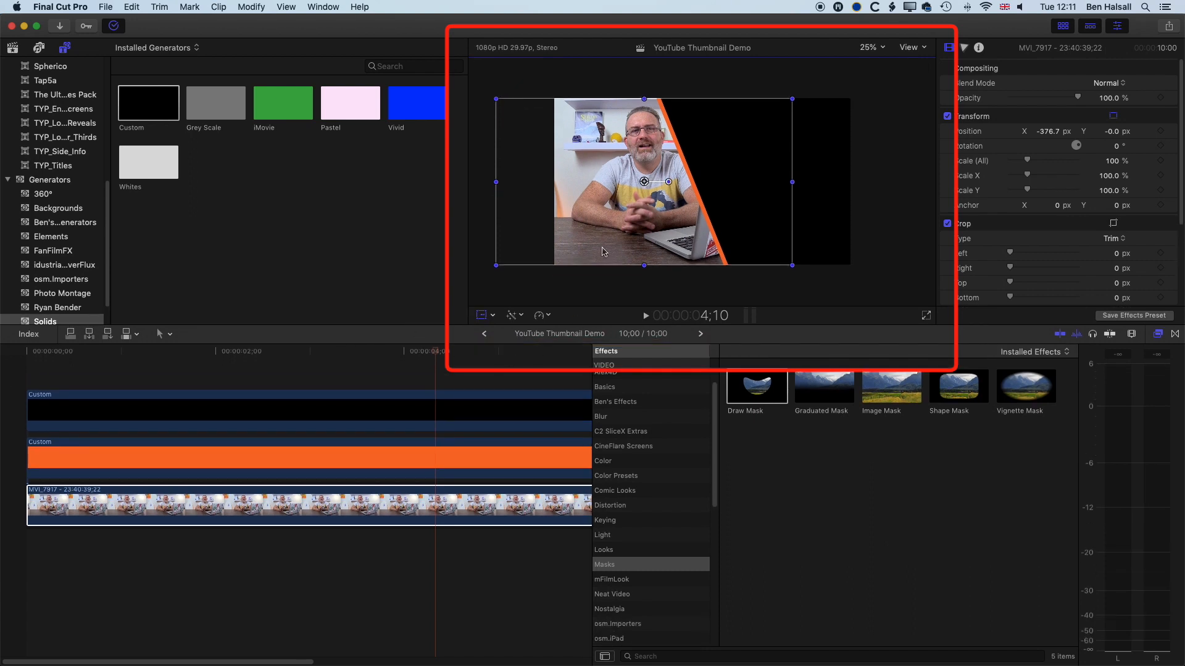
{"action": "left_click", "coordinate": [485, 316]}
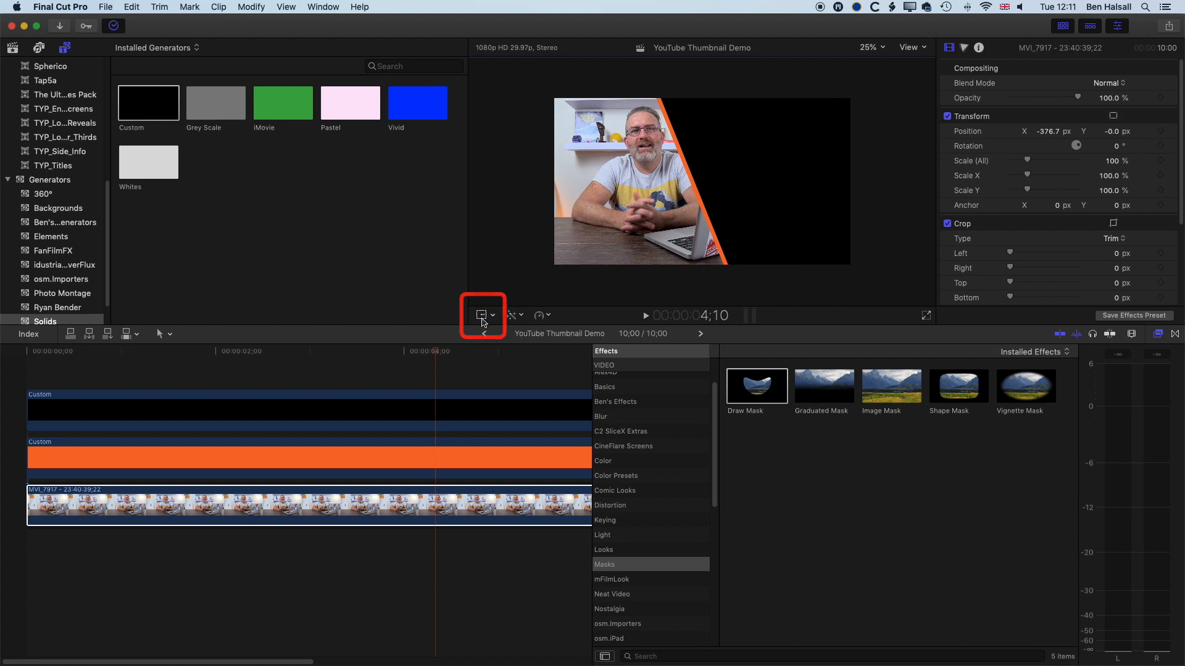
Step: Duplicate the repositioned freeze frame onto the top layer, above the black Custom solid
{"action": "left_click", "coordinate": [401, 503]}
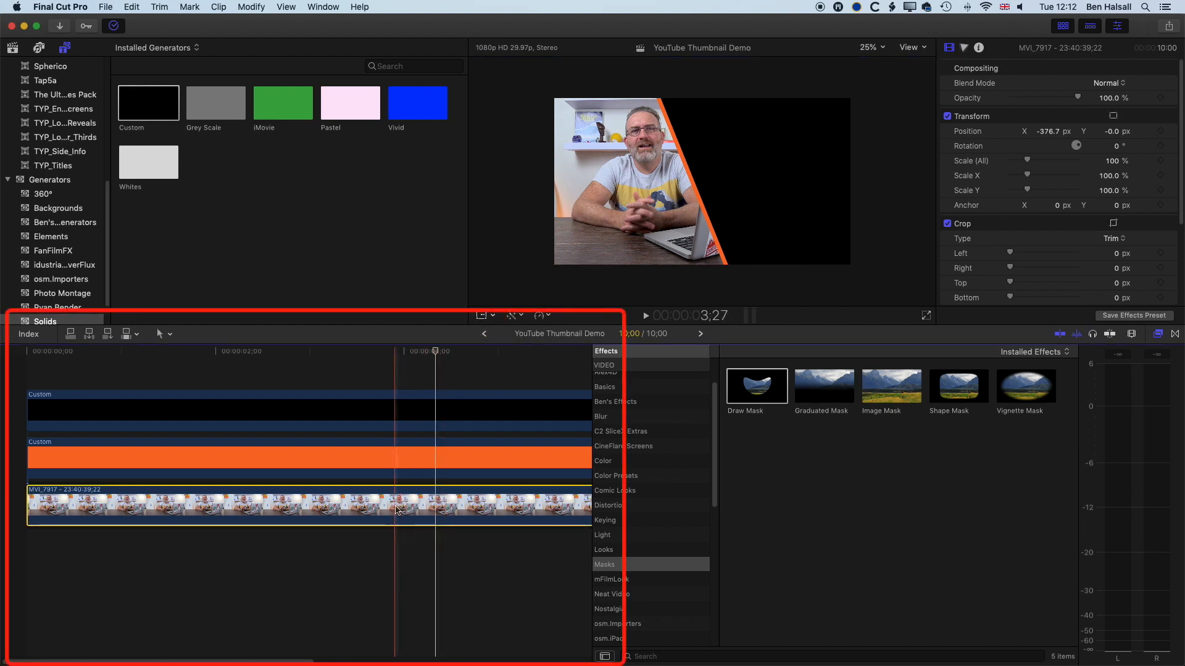
{"action": "left_click_drag", "start_coordinate": [401, 511], "coordinate": [384, 400]}
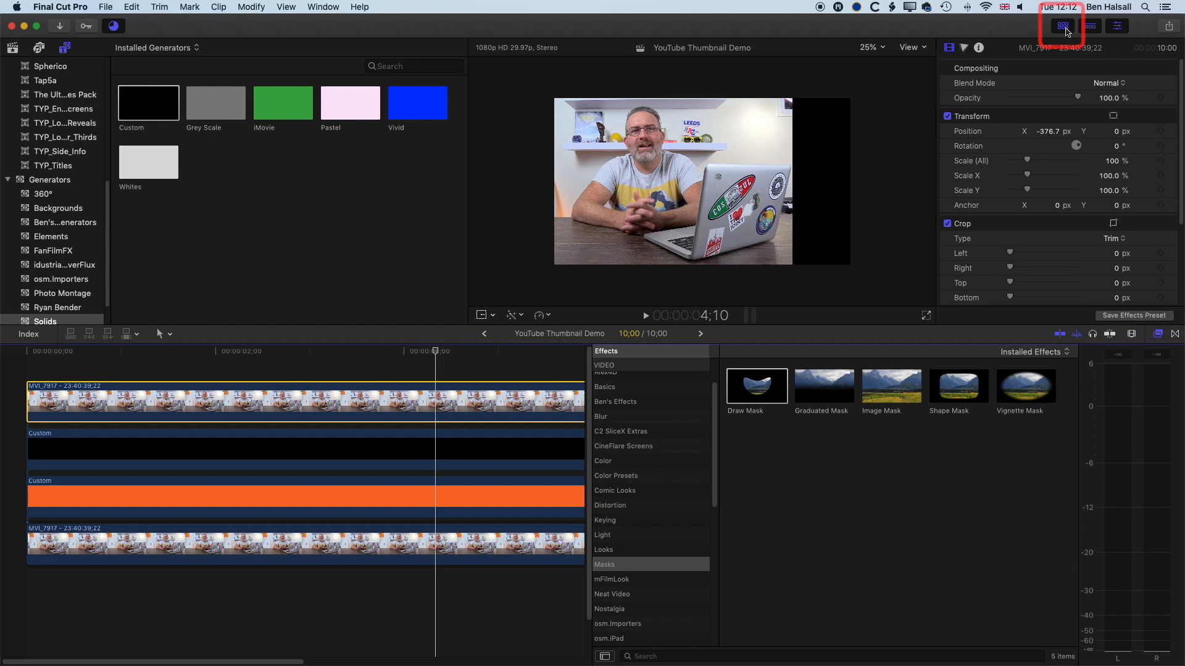
Step: Hide the browser to enlarge the viewer and set it to 300%, showing the man's shoulder beside the laptop
{"action": "left_click", "coordinate": [1065, 28]}
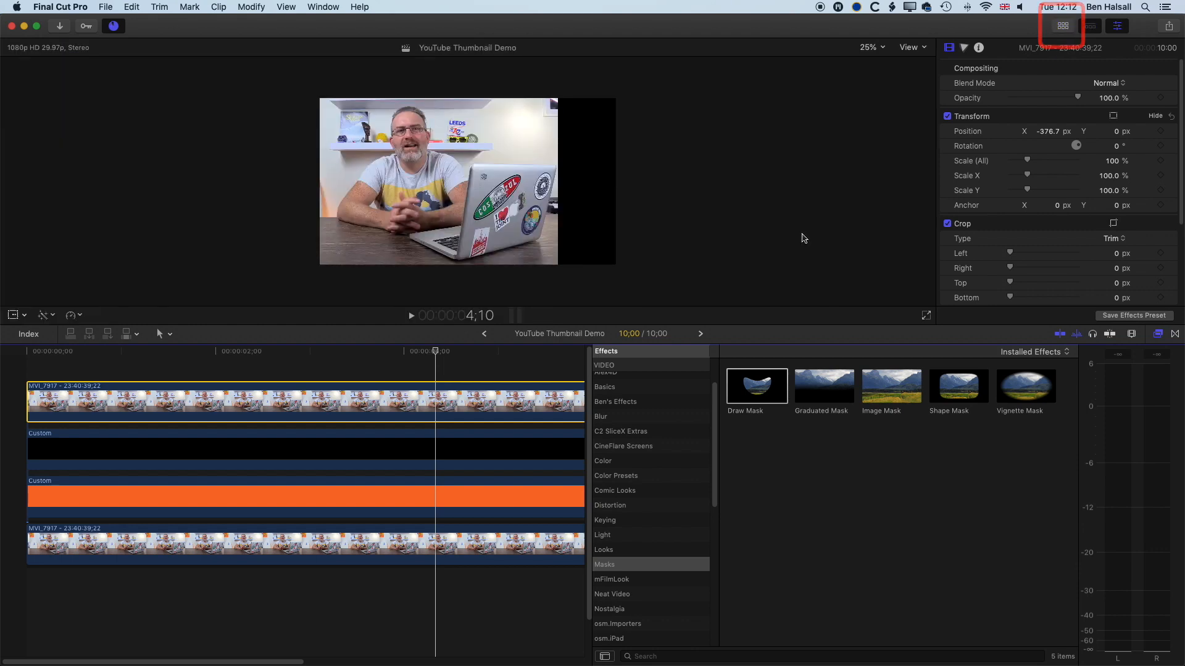
{"action": "left_click", "coordinate": [883, 49]}
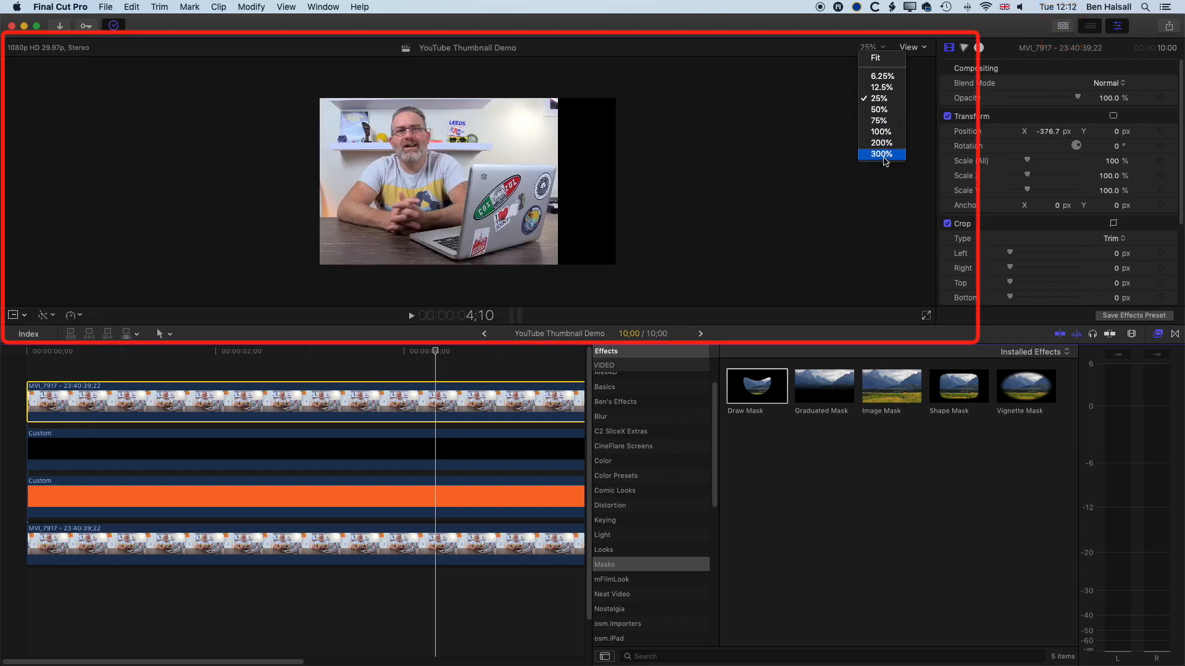
{"action": "left_click", "coordinate": [883, 154]}
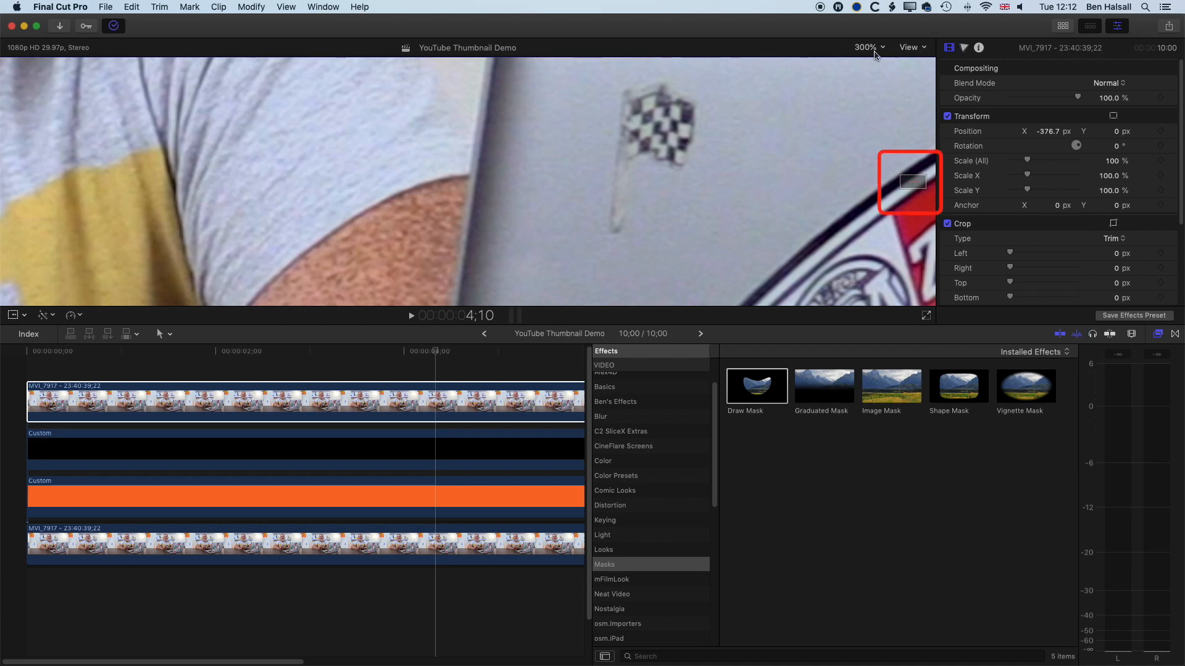
{"action": "left_click", "coordinate": [869, 48]}
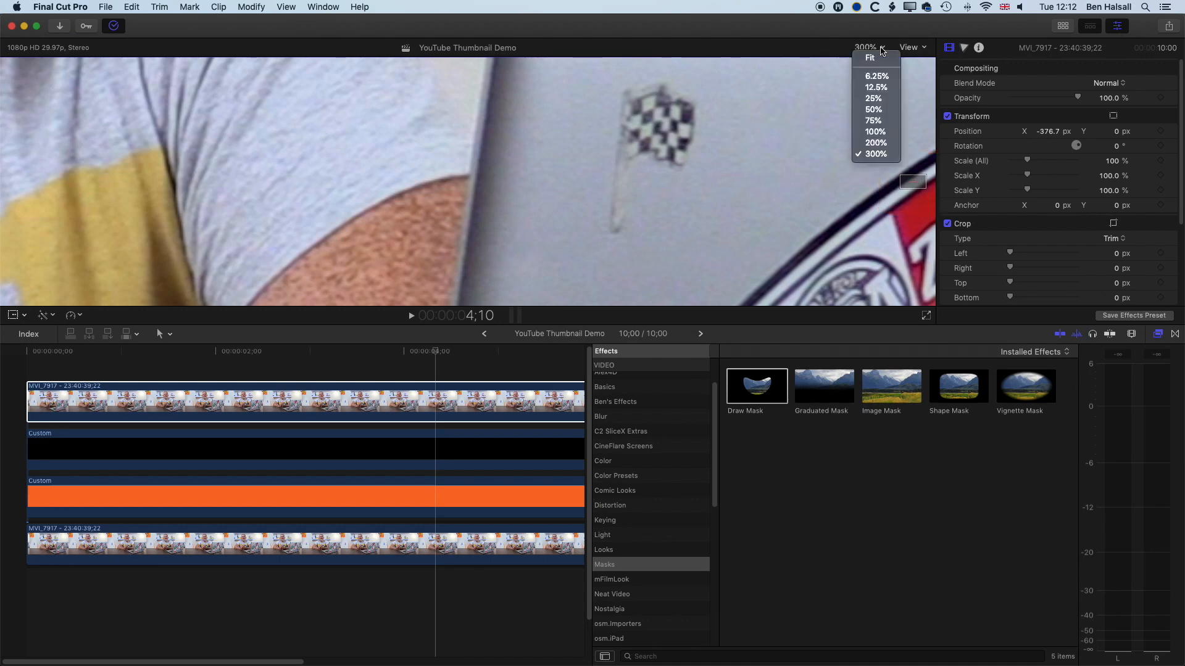
{"action": "left_click", "coordinate": [876, 132]}
{"action": "left_click_drag", "start_coordinate": [911, 182], "coordinate": [912, 181]}
{"action": "left_click", "coordinate": [867, 49]}
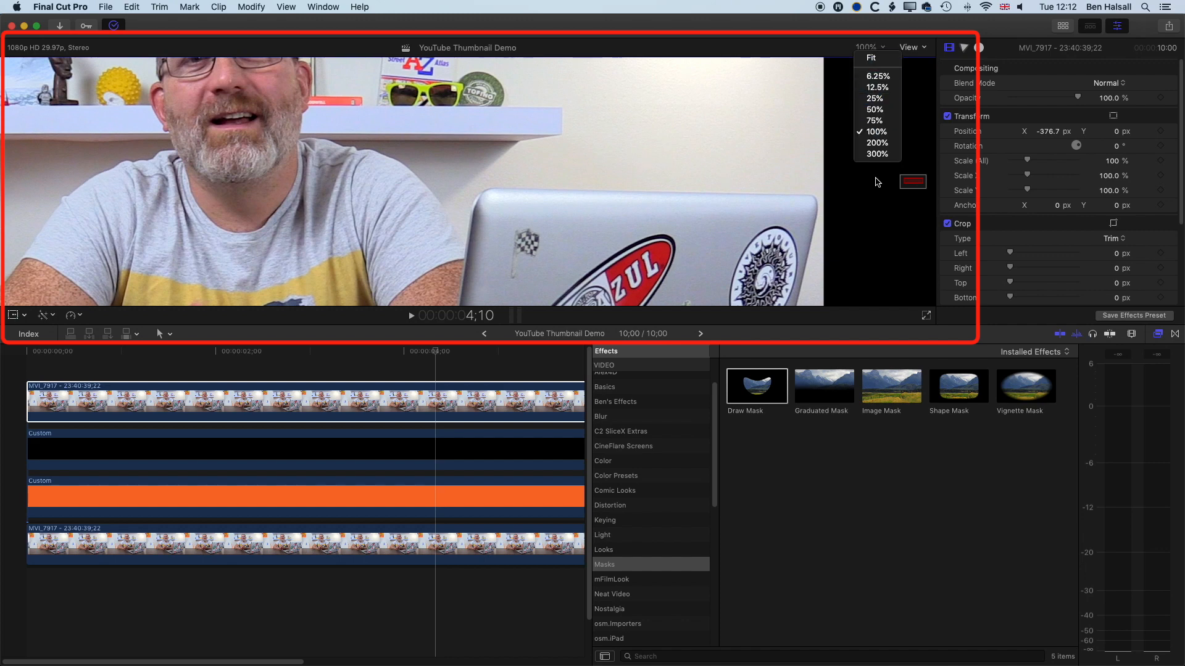
{"action": "left_click", "coordinate": [877, 162]}
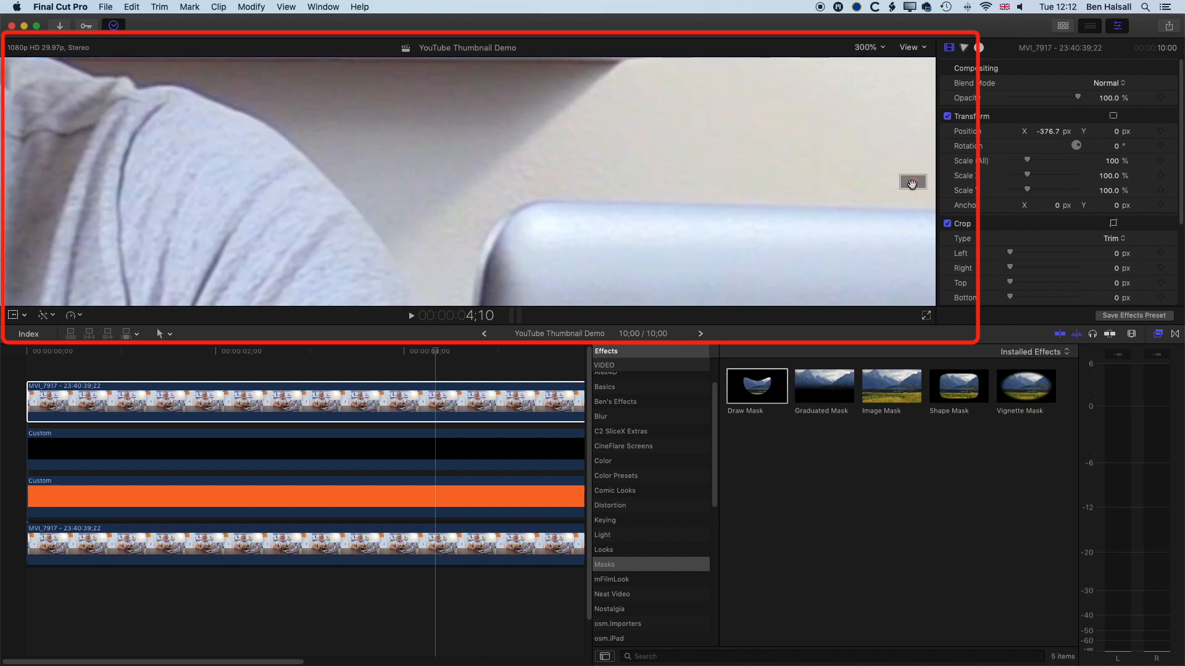
{"action": "left_click_drag", "start_coordinate": [914, 181], "coordinate": [912, 182]}
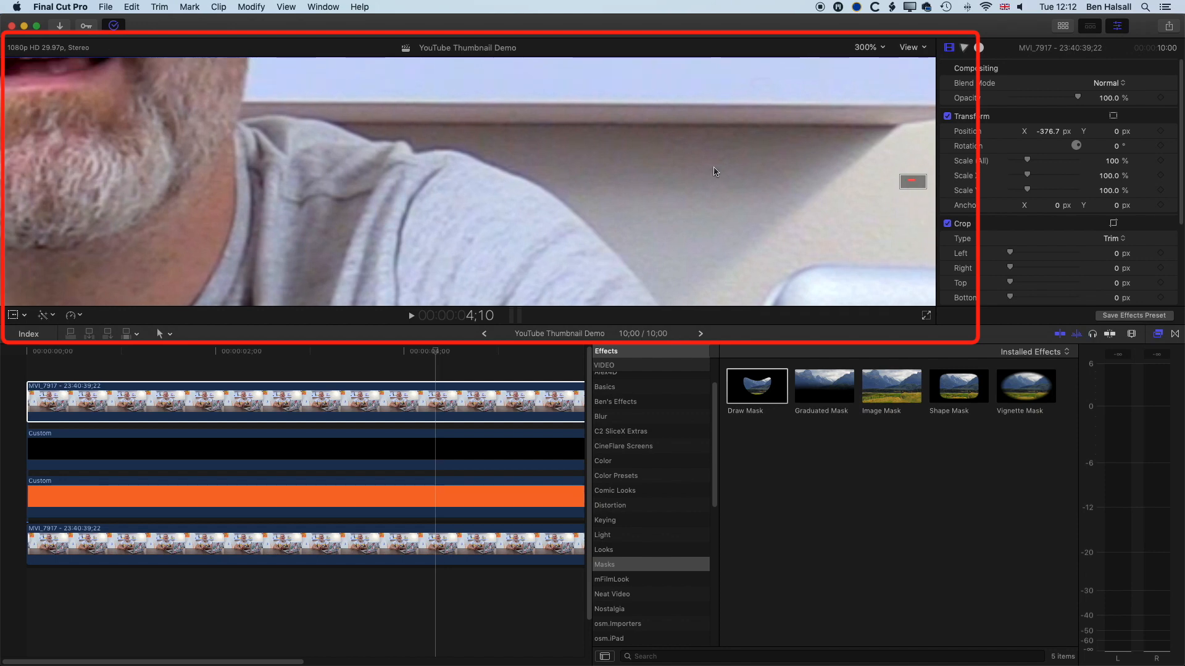
Step: Apply the Draw Mask effect to the top freeze frame and place mask points along the man's shoulder from the neck outward
{"action": "left_click_drag", "start_coordinate": [757, 386], "coordinate": [481, 397]}
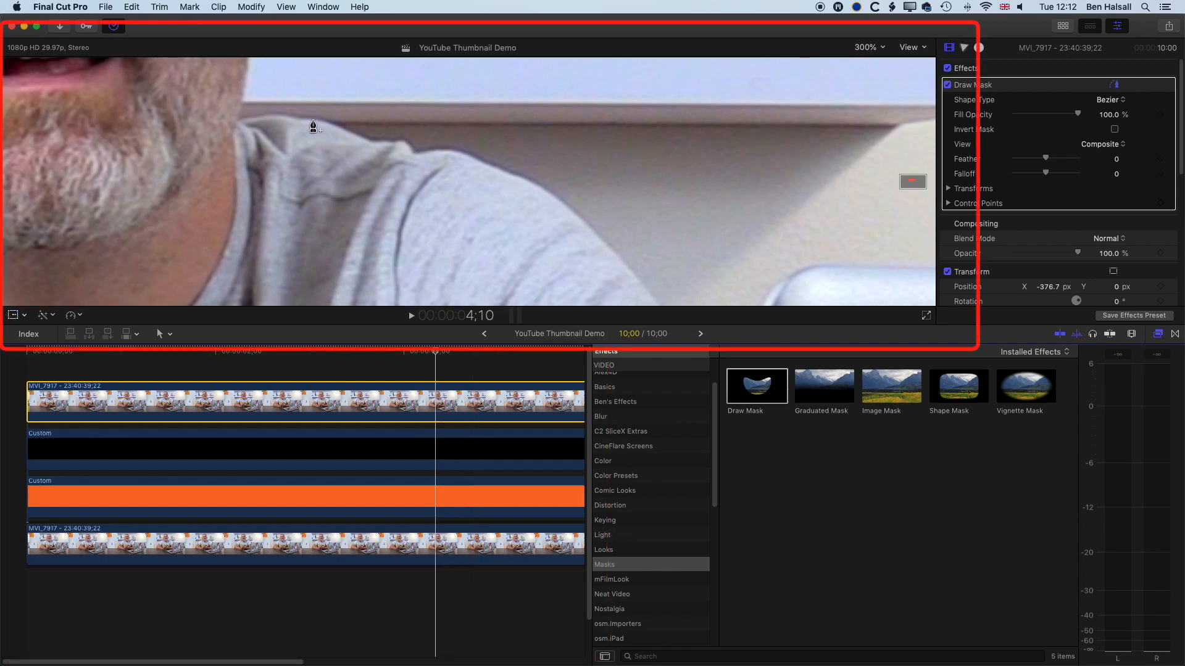
{"action": "left_click_drag", "start_coordinate": [301, 118], "coordinate": [318, 119]}
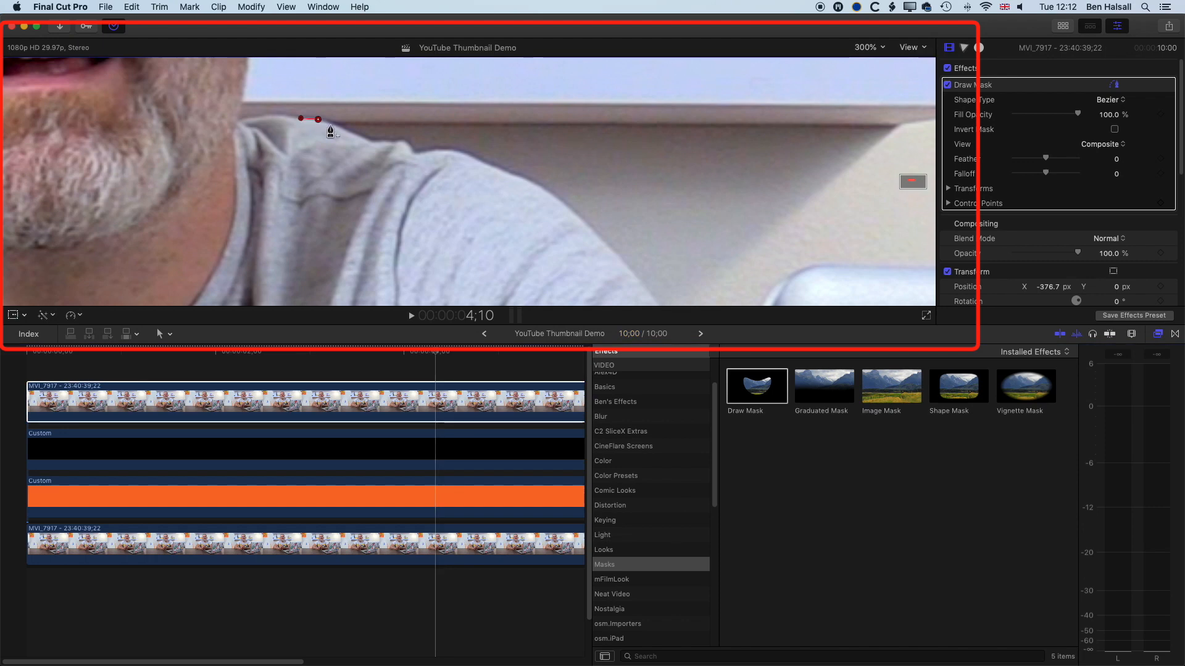
{"action": "left_click", "coordinate": [341, 128]}
{"action": "left_click", "coordinate": [359, 135]}
{"action": "left_click", "coordinate": [374, 141]}
{"action": "left_click", "coordinate": [387, 141]}
{"action": "left_click", "coordinate": [396, 142]}
{"action": "left_click", "coordinate": [403, 139]}
{"action": "left_click", "coordinate": [410, 144]}
{"action": "left_click", "coordinate": [418, 153]}
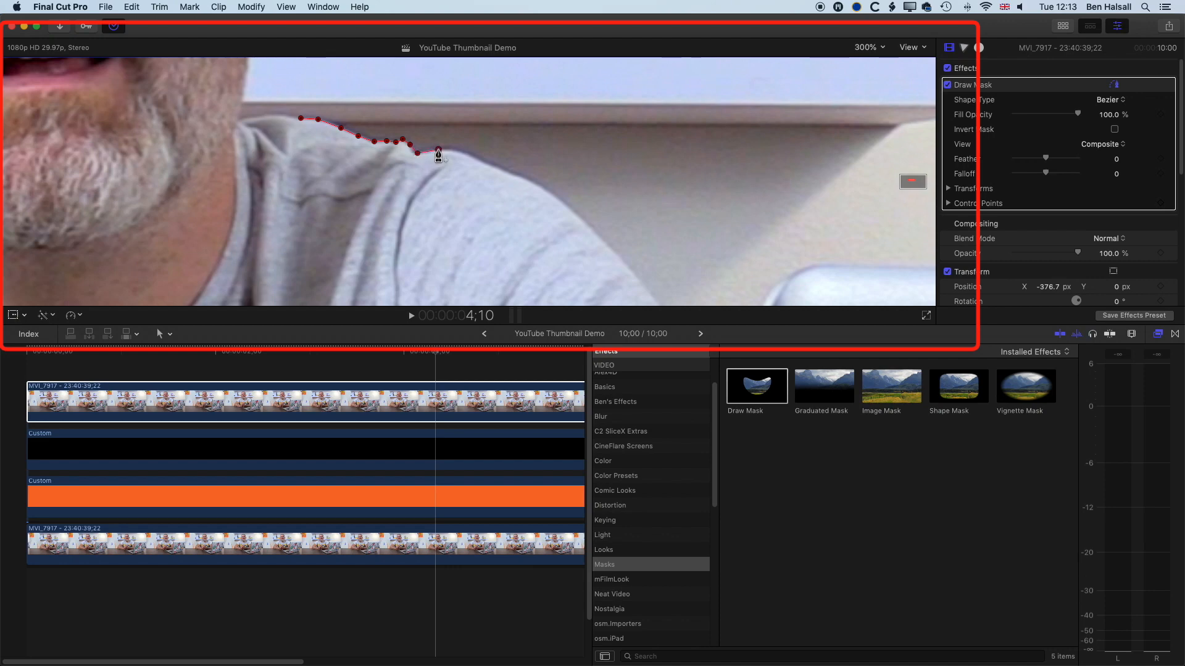
{"action": "left_click", "coordinate": [455, 151]}
{"action": "left_click", "coordinate": [477, 159]}
{"action": "left_click", "coordinate": [498, 168]}
{"action": "left_click", "coordinate": [521, 177]}
{"action": "left_click", "coordinate": [546, 192]}
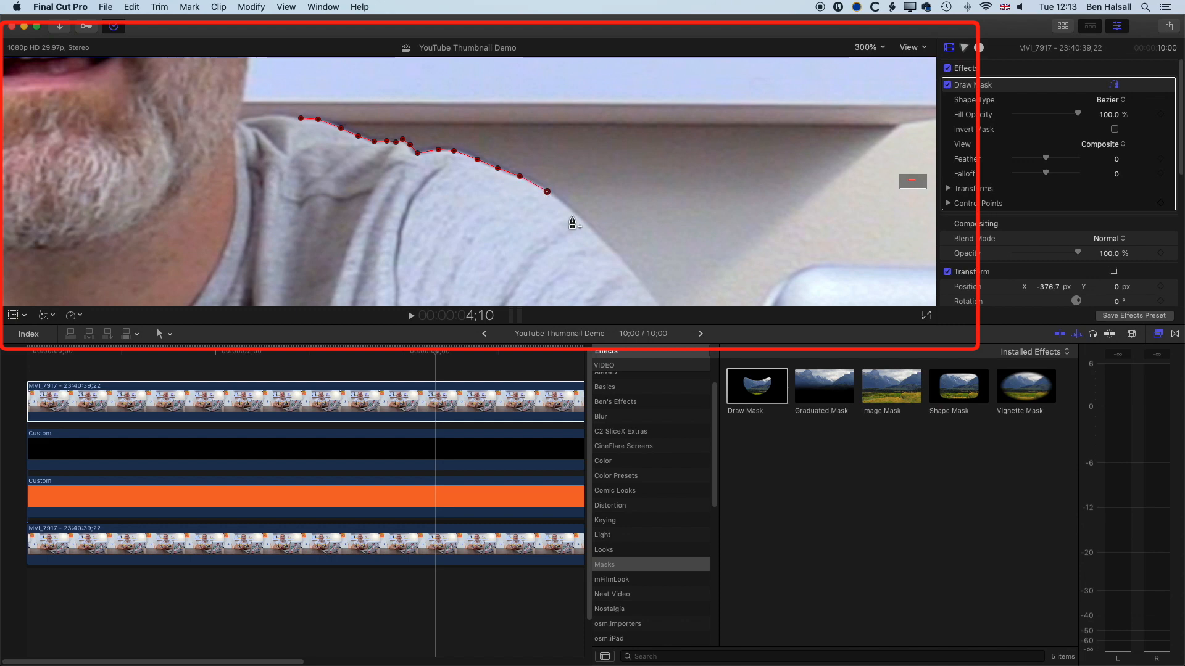
{"action": "left_click", "coordinate": [575, 214]}
{"action": "left_click", "coordinate": [597, 236]}
{"action": "left_click", "coordinate": [613, 252]}
{"action": "left_click", "coordinate": [636, 275]}
Step: Continue the mask outline down the edge of the T-shirt sleeve to where it meets the laptop
{"action": "left_click_drag", "start_coordinate": [911, 179], "coordinate": [914, 179]}
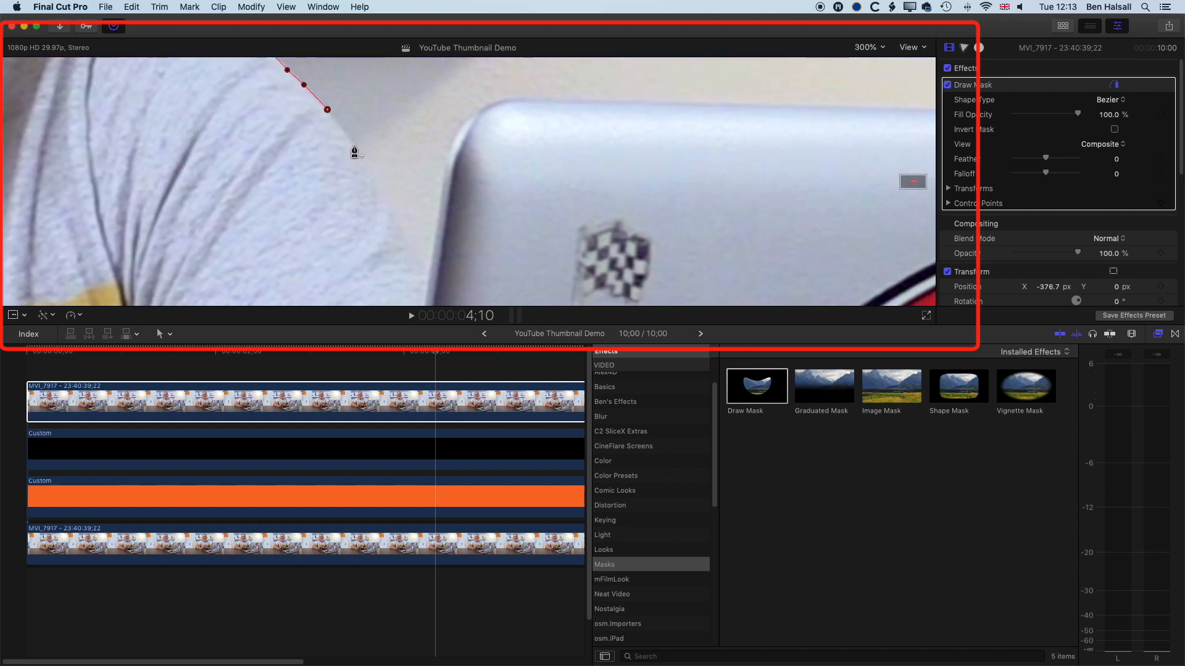
{"action": "left_click", "coordinate": [353, 147]}
{"action": "left_click", "coordinate": [385, 195]}
{"action": "left_click", "coordinate": [410, 239]}
{"action": "left_click", "coordinate": [429, 272]}
Step: Continue the mask outline up the laptop lid's side, around its near corner and along its top edge
{"action": "left_click", "coordinate": [443, 185]}
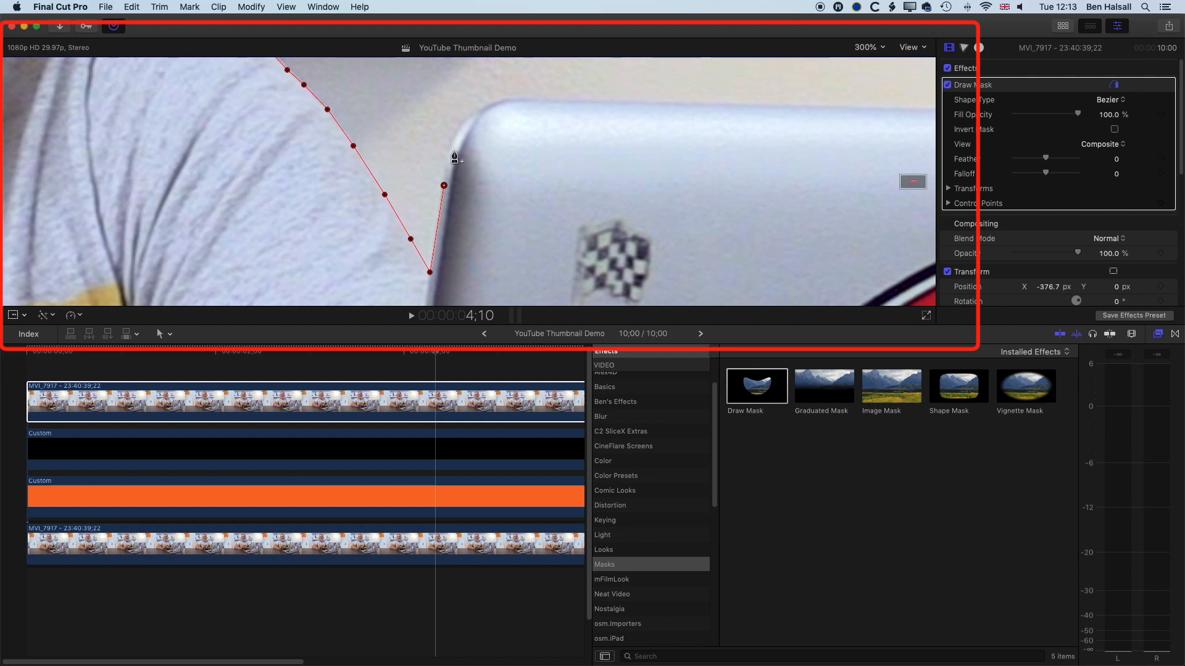
{"action": "left_click", "coordinate": [451, 150]}
{"action": "left_click", "coordinate": [456, 132]}
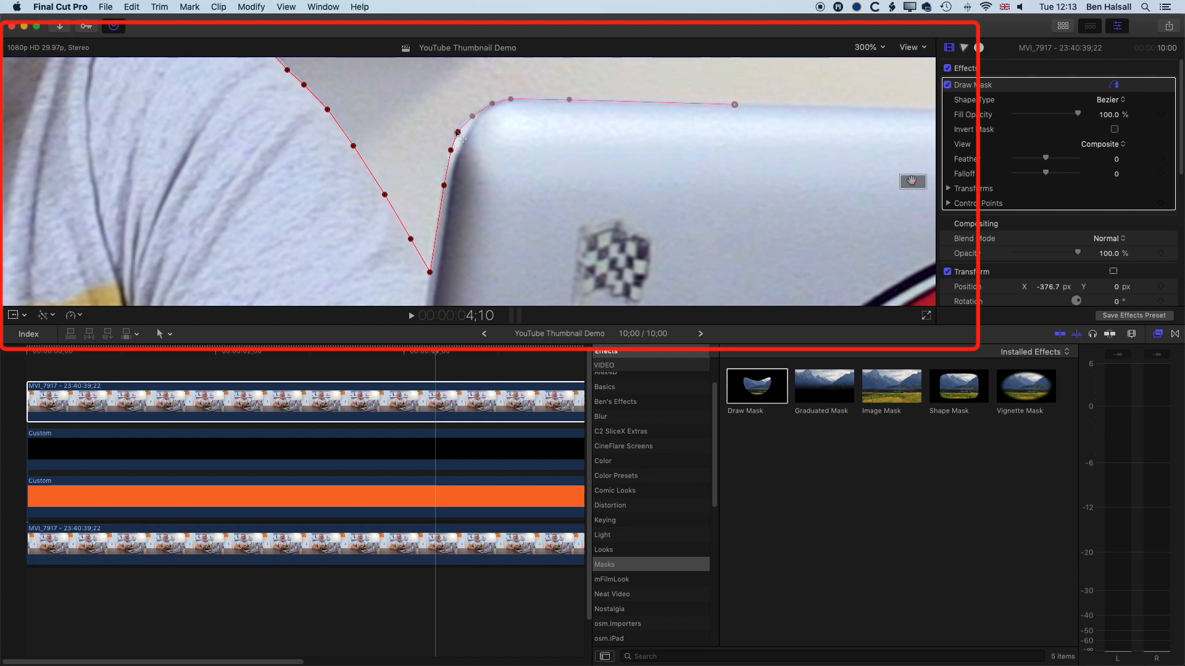
{"action": "left_click_drag", "start_coordinate": [912, 181], "coordinate": [916, 181]}
{"action": "left_click", "coordinate": [651, 109]}
{"action": "left_click", "coordinate": [787, 113]}
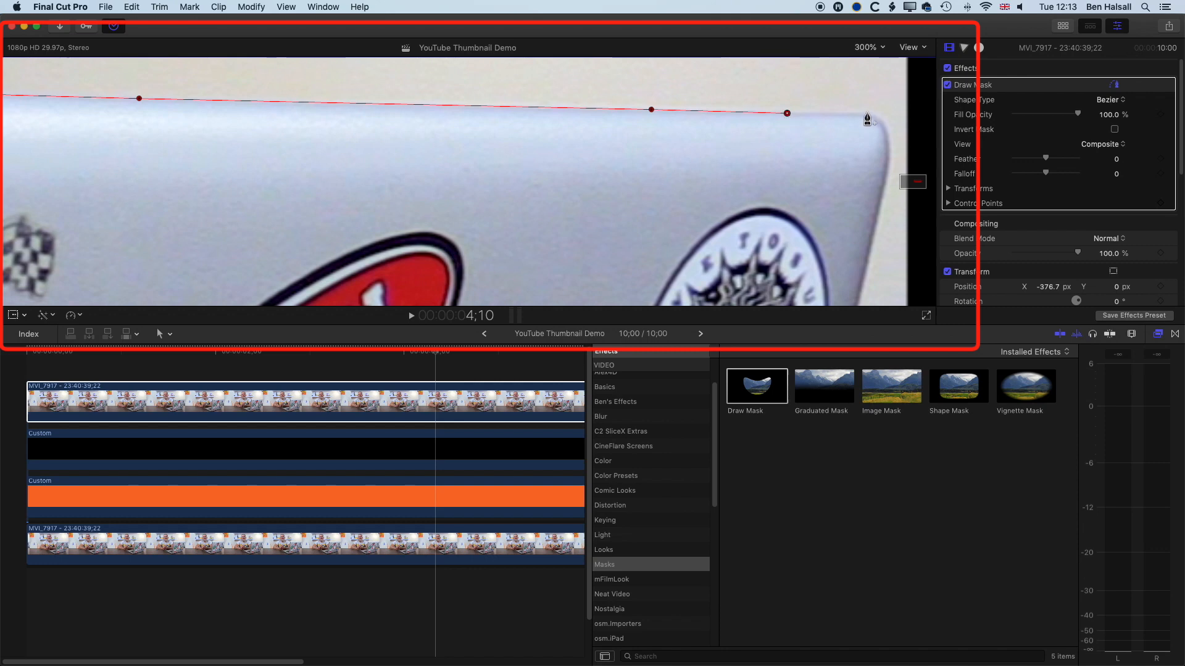
Step: Carry the mask outline around the laptop lid's far corner and down its outer edge to the table
{"action": "left_click", "coordinate": [867, 113]}
{"action": "left_click", "coordinate": [879, 118]}
{"action": "left_click", "coordinate": [888, 139]}
{"action": "left_click", "coordinate": [889, 154]}
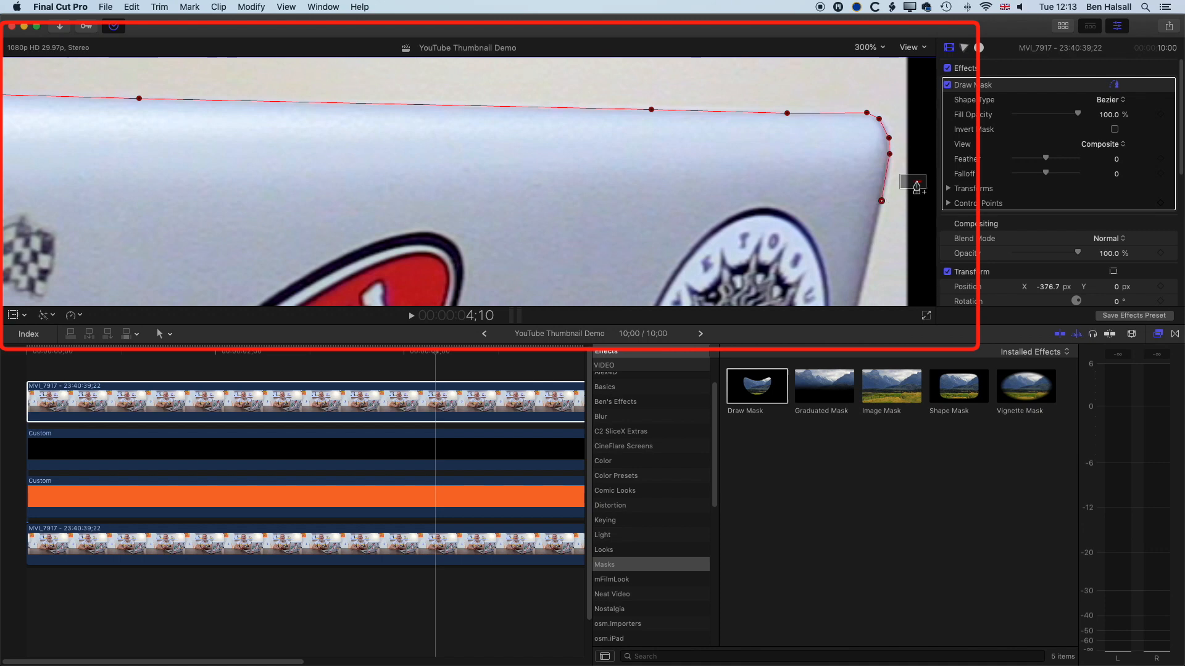
{"action": "left_click_drag", "start_coordinate": [917, 180], "coordinate": [918, 186]}
{"action": "left_click", "coordinate": [721, 89]}
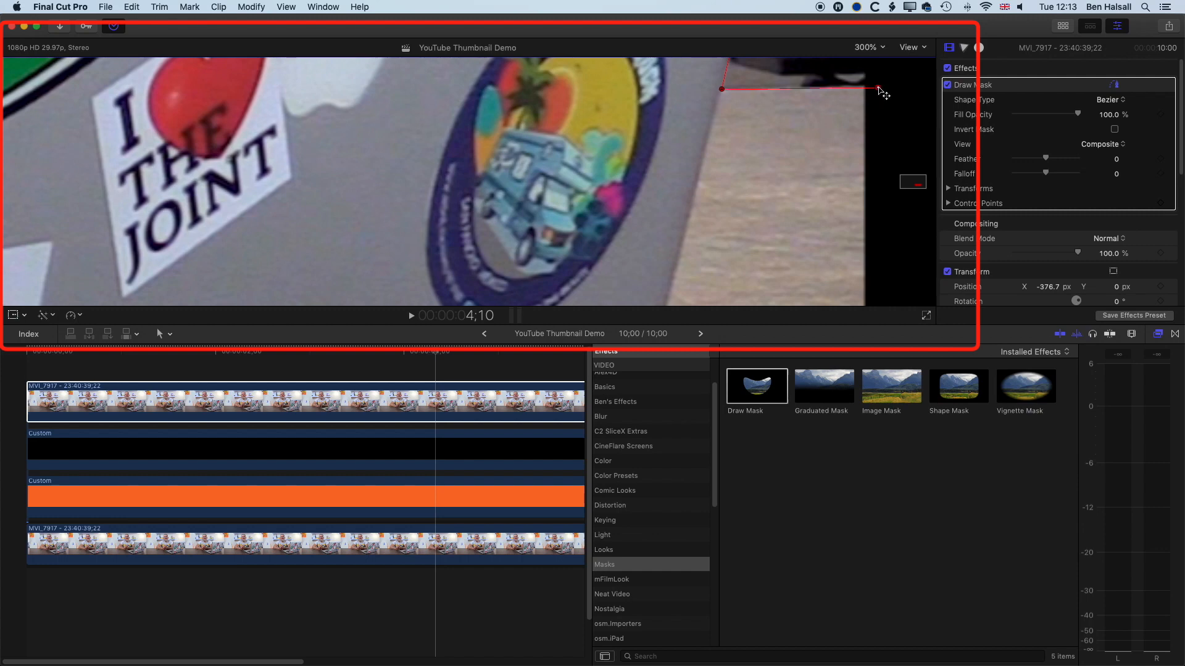
Step: Set the viewer to 25% and close the mask with points outside the picture, below the frame and across the man's body
{"action": "left_click", "coordinate": [870, 47]}
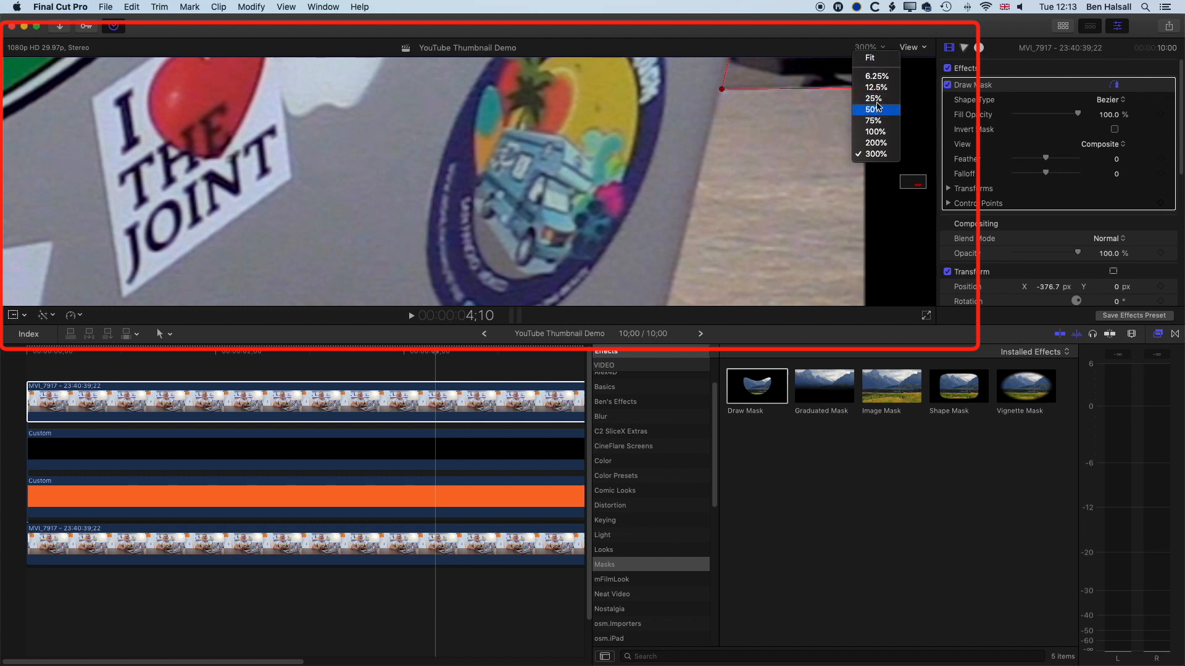
{"action": "left_click", "coordinate": [874, 99]}
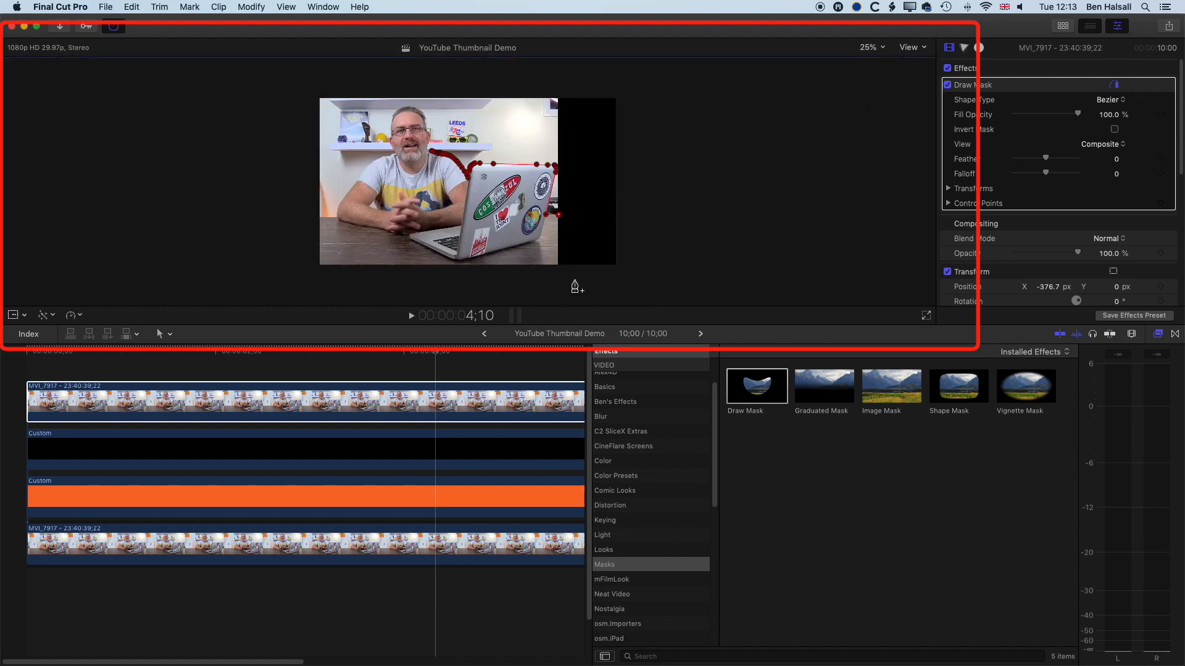
{"action": "left_click", "coordinate": [575, 282]}
{"action": "left_click", "coordinate": [366, 287]}
{"action": "left_click", "coordinate": [379, 139]}
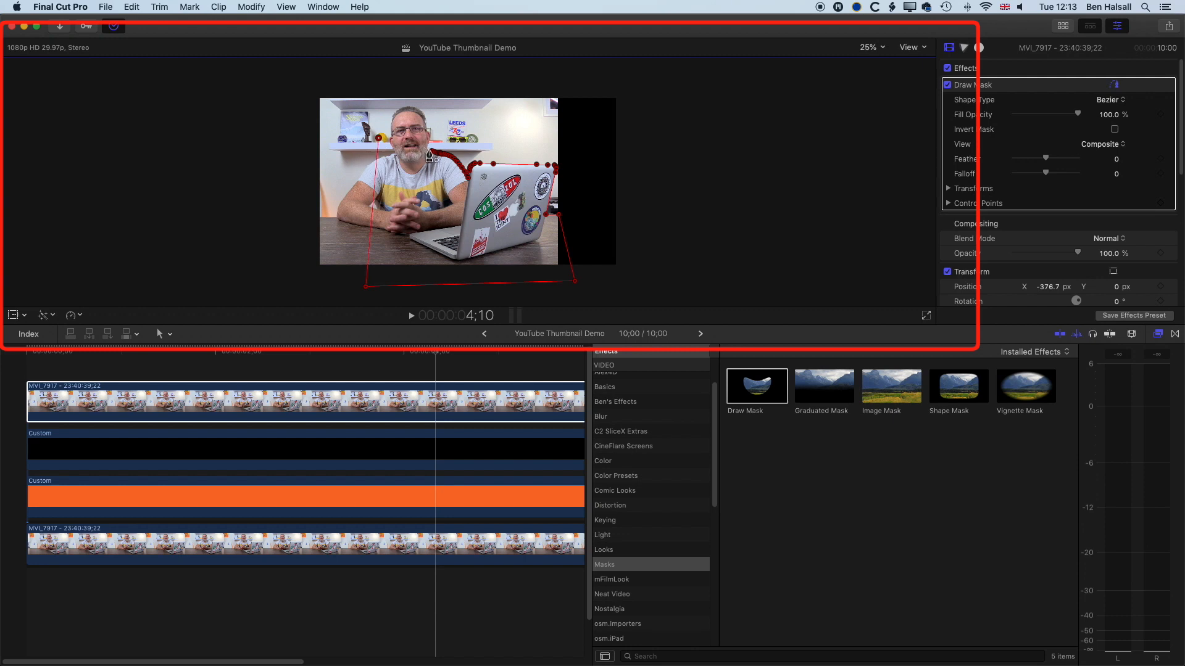
{"action": "left_click", "coordinate": [431, 152]}
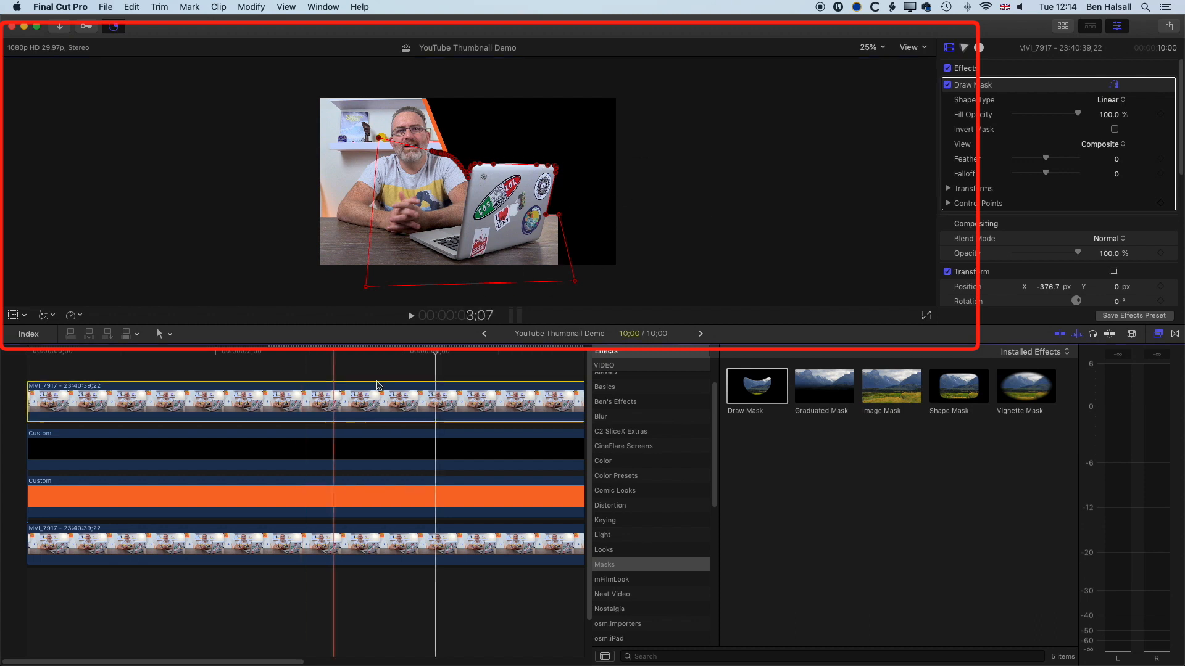
Step: Add a Color Board correction to the masked top freeze frame and set its Master exposure to -100%
{"action": "left_click", "coordinate": [417, 401]}
{"action": "left_click", "coordinate": [977, 70]}
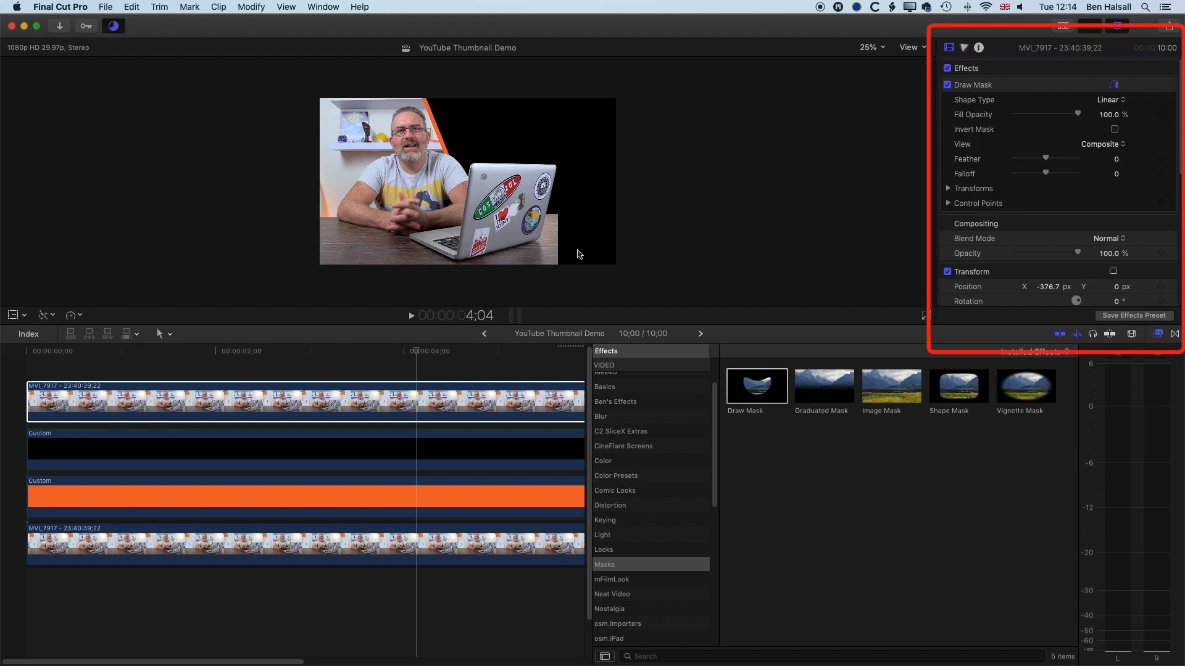
{"action": "left_click", "coordinate": [964, 49]}
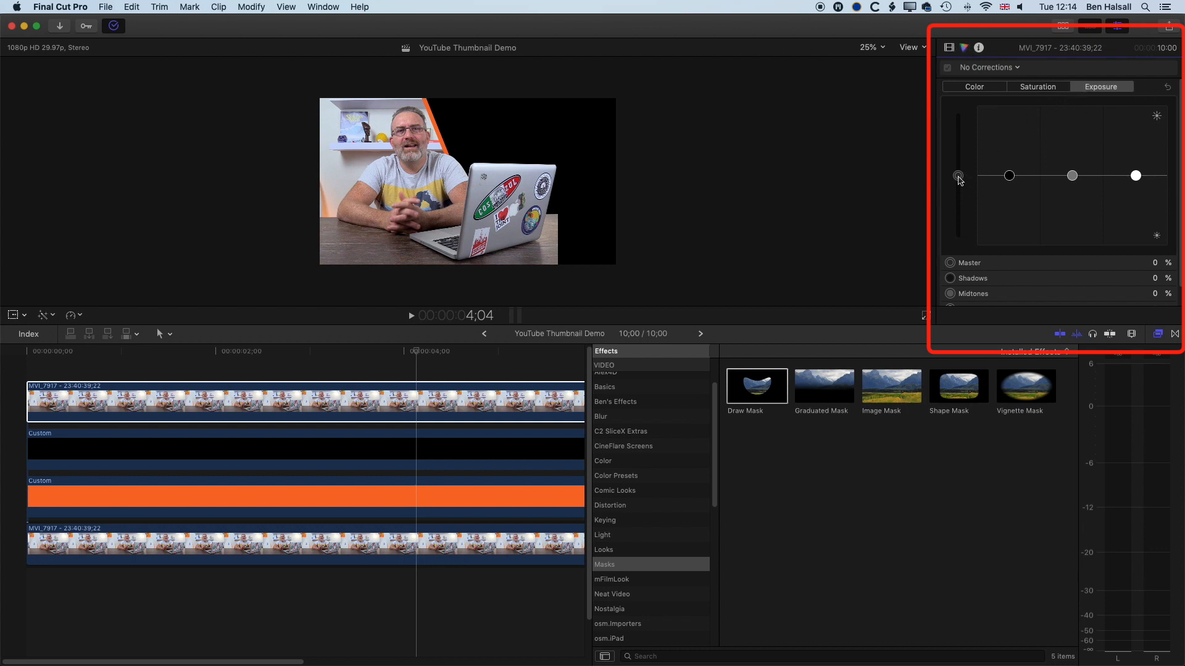
{"action": "left_click_drag", "start_coordinate": [961, 181], "coordinate": [954, 252]}
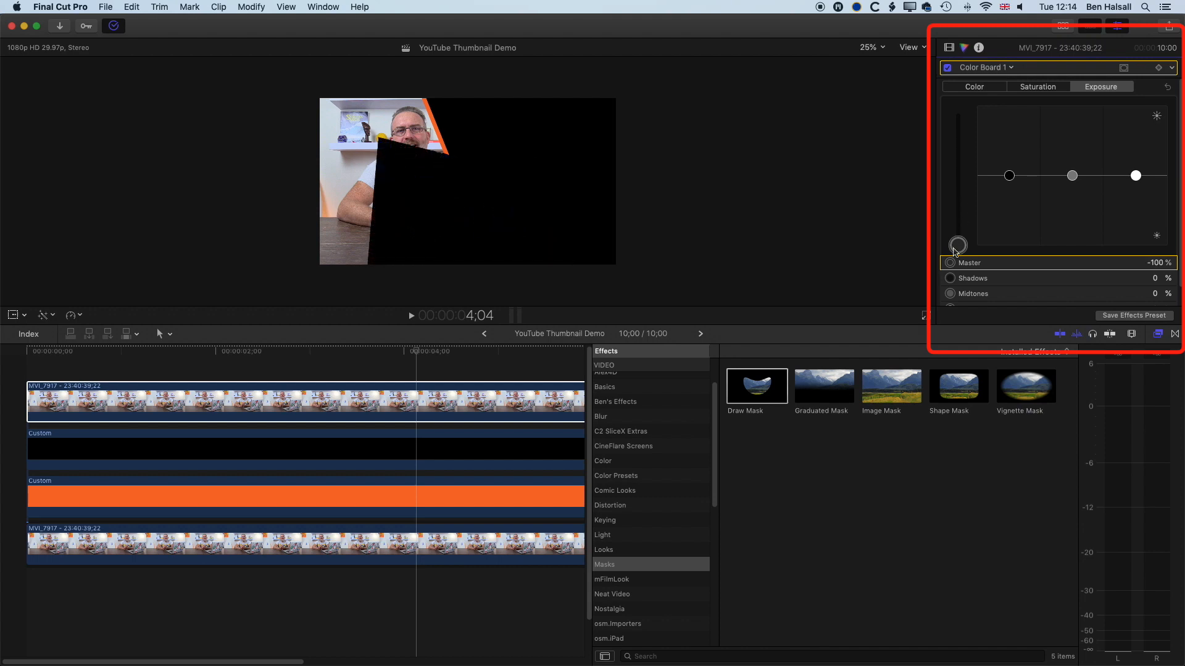
Step: Add a shape mask to Color Board 1, centre it beyond the laptop's lower outer corner and widen its soft edge over the lid
{"action": "left_click", "coordinate": [1124, 68]}
{"action": "left_click", "coordinate": [1094, 78]}
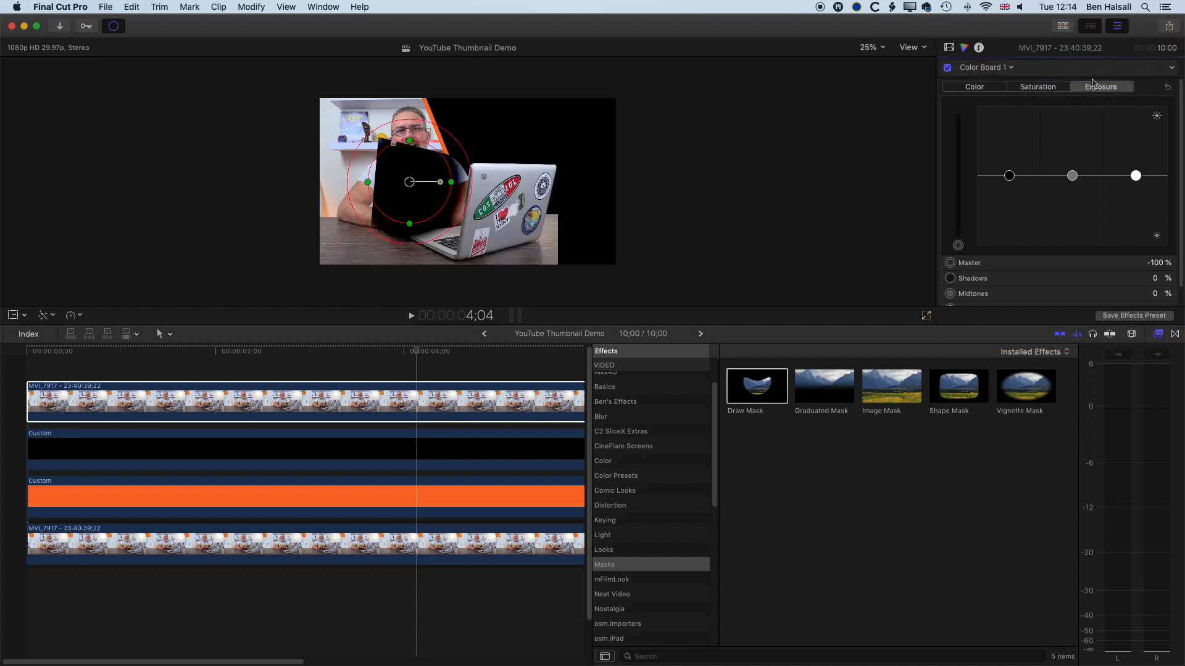
{"action": "left_click_drag", "start_coordinate": [411, 186], "coordinate": [581, 247]}
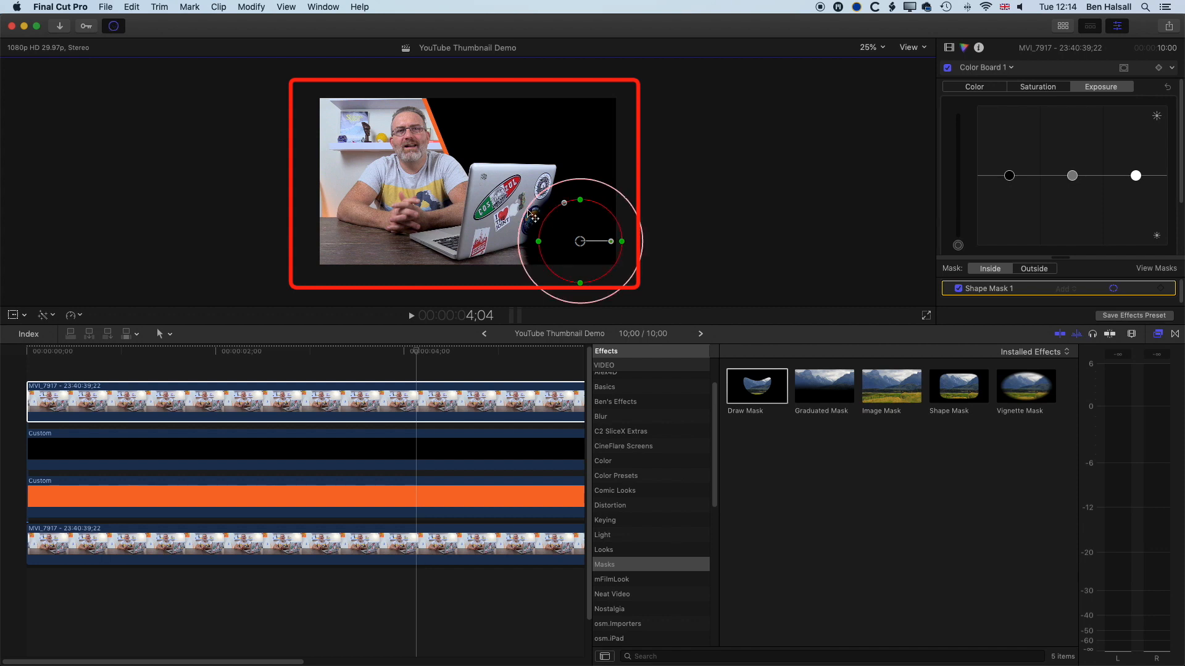
{"action": "left_click_drag", "start_coordinate": [529, 214], "coordinate": [455, 177]}
{"action": "mouse_move", "coordinate": [580, 241]}
{"action": "left_mouse_down"}
{"action": "mouse_move", "coordinate": [613, 256]}
{"action": "mouse_move", "coordinate": [581, 239]}
{"action": "left_mouse_up"}
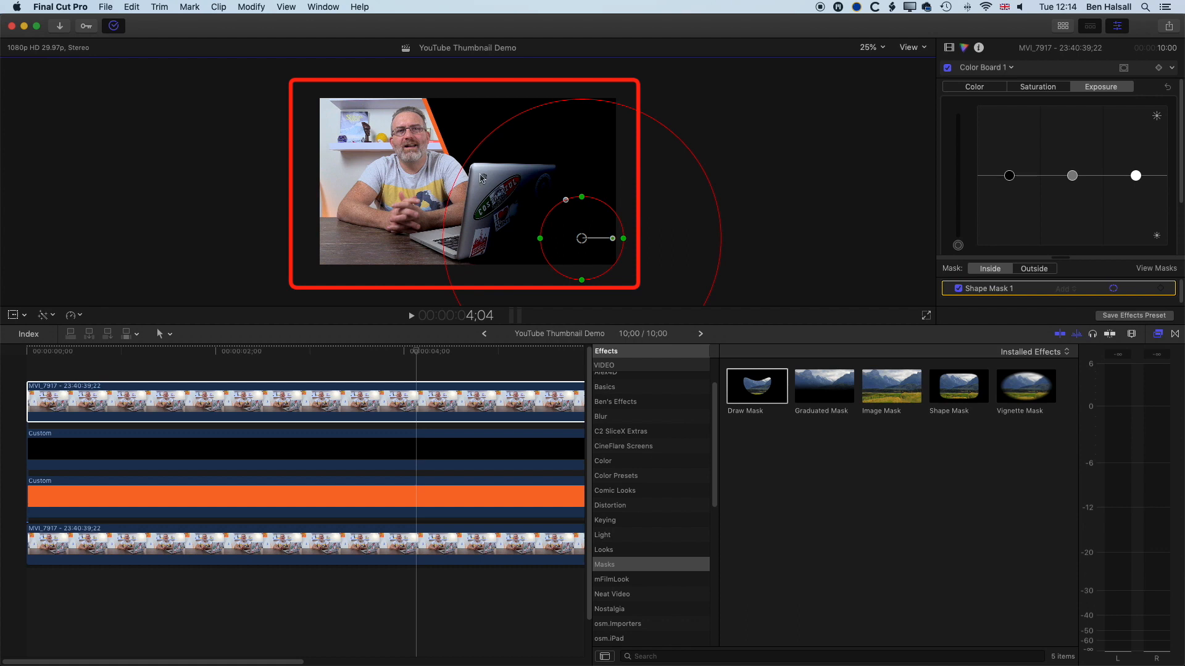
{"action": "left_click_drag", "start_coordinate": [466, 170], "coordinate": [457, 165]}
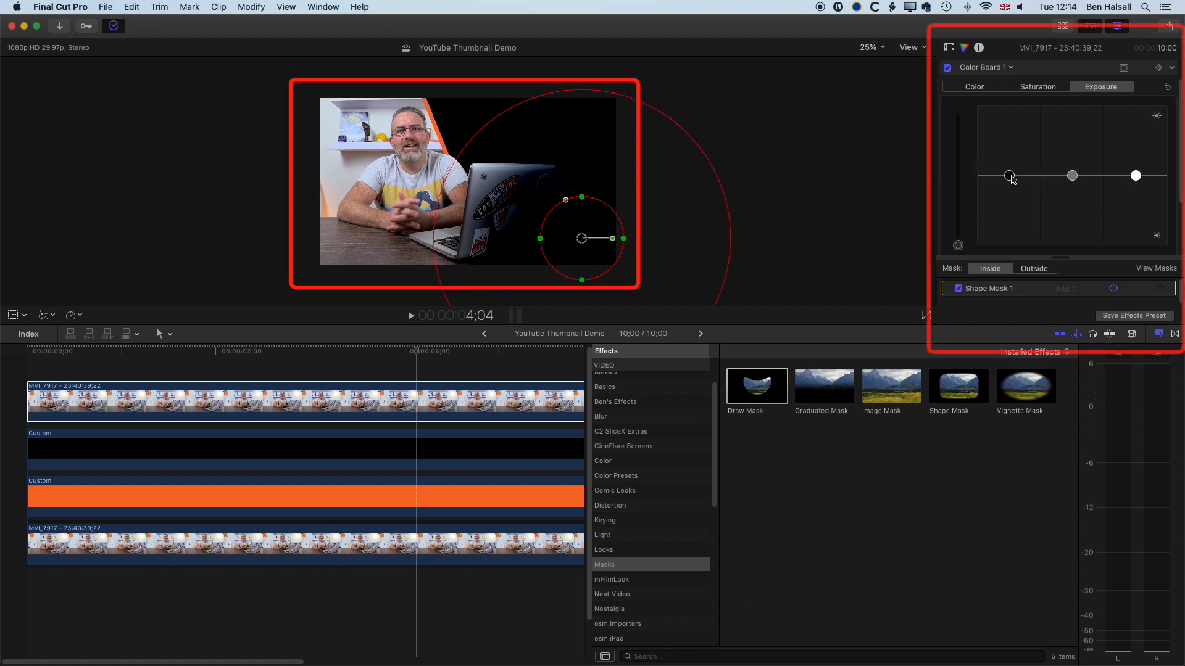
Step: Raise the shadows and midtones exposure, lower the highlights and nudge the shape mask slightly towards the laptop
{"action": "left_click_drag", "start_coordinate": [1012, 178], "coordinate": [1011, 153]}
{"action": "left_click_drag", "start_coordinate": [1073, 177], "coordinate": [1071, 152]}
{"action": "left_click_drag", "start_coordinate": [1136, 177], "coordinate": [1134, 206]}
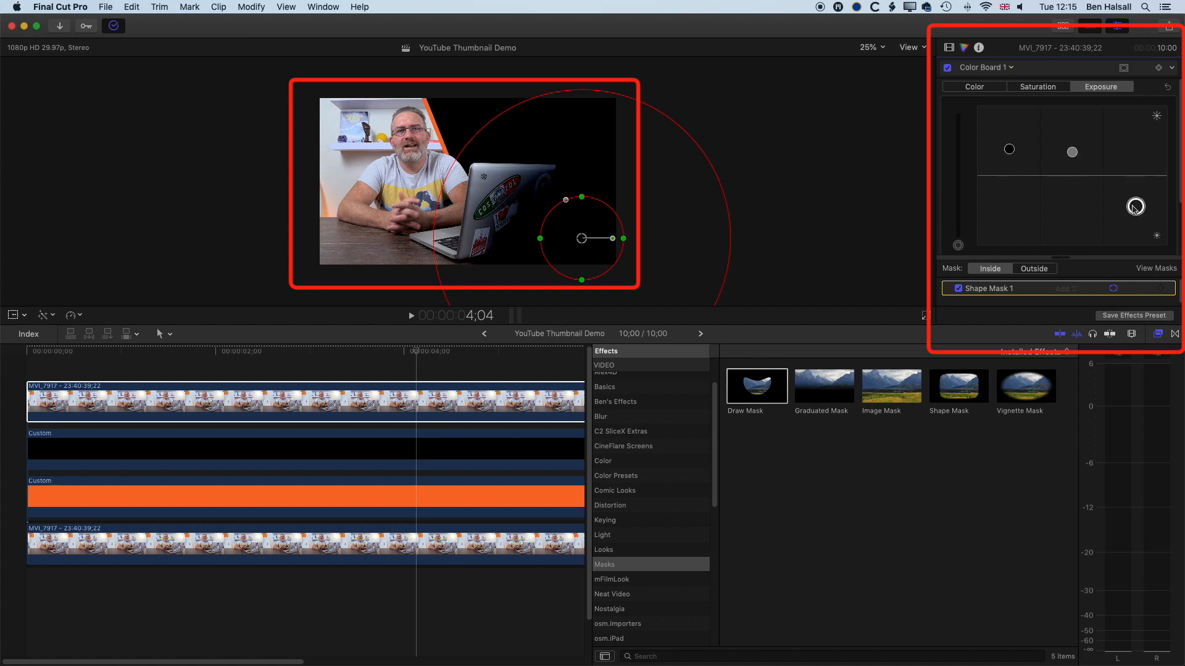
{"action": "left_click_drag", "start_coordinate": [1072, 153], "coordinate": [1007, 126]}
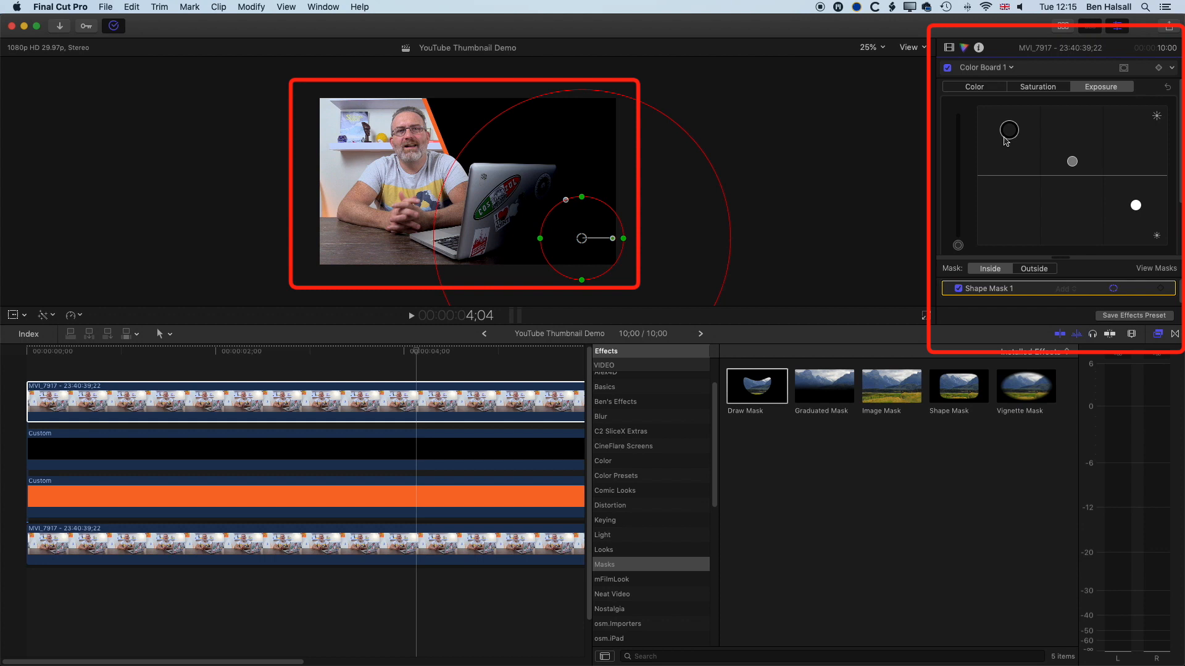
{"action": "mouse_move", "coordinate": [1073, 164]}
{"action": "left_mouse_down"}
{"action": "mouse_move", "coordinate": [1072, 147]}
{"action": "mouse_move", "coordinate": [1071, 193]}
{"action": "mouse_move", "coordinate": [1069, 153]}
{"action": "left_mouse_up"}
{"action": "mouse_move", "coordinate": [1135, 206]}
{"action": "left_mouse_down"}
{"action": "mouse_move", "coordinate": [1135, 233]}
{"action": "mouse_move", "coordinate": [1129, 211]}
{"action": "left_mouse_up"}
{"action": "left_click_drag", "start_coordinate": [582, 238], "coordinate": [578, 237]}
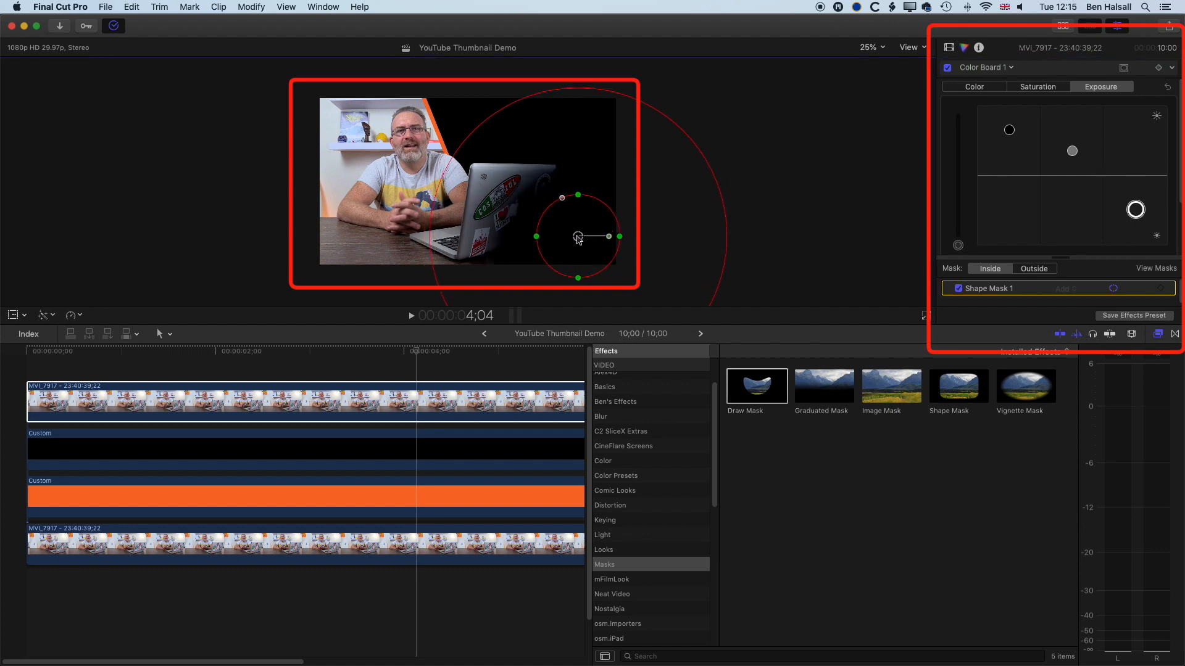
Step: Compare the laptop with Color Board 1 switched off and on, then hide the shape mask controls
{"action": "left_click", "coordinate": [947, 68]}
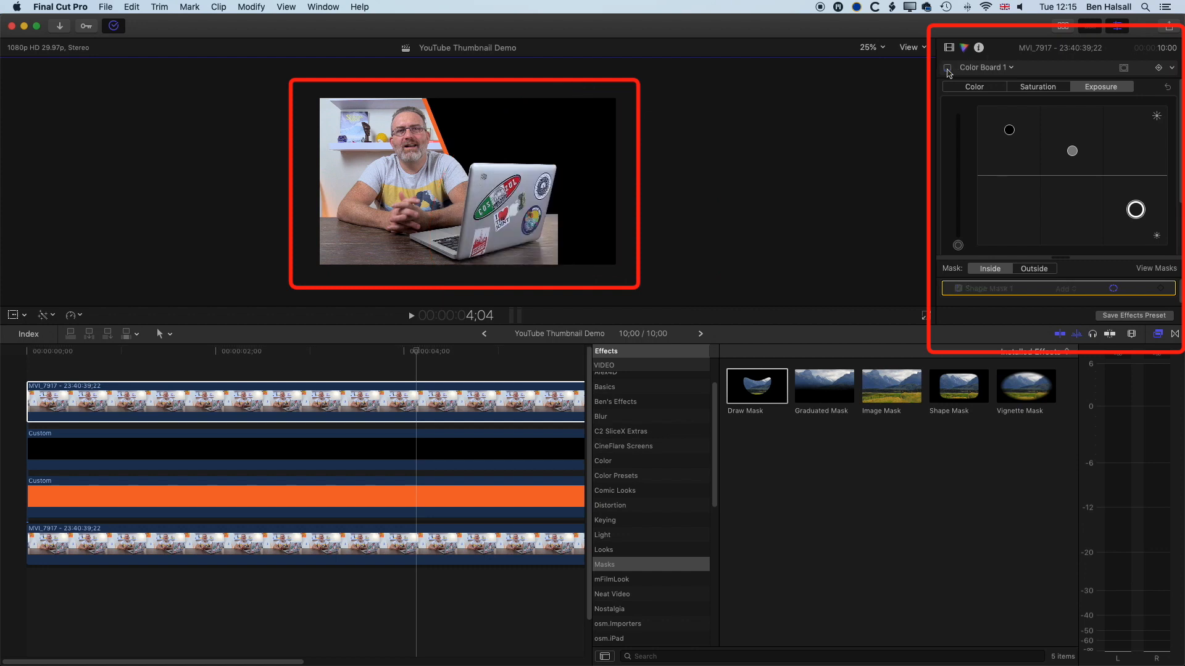
{"action": "left_click", "coordinate": [948, 68]}
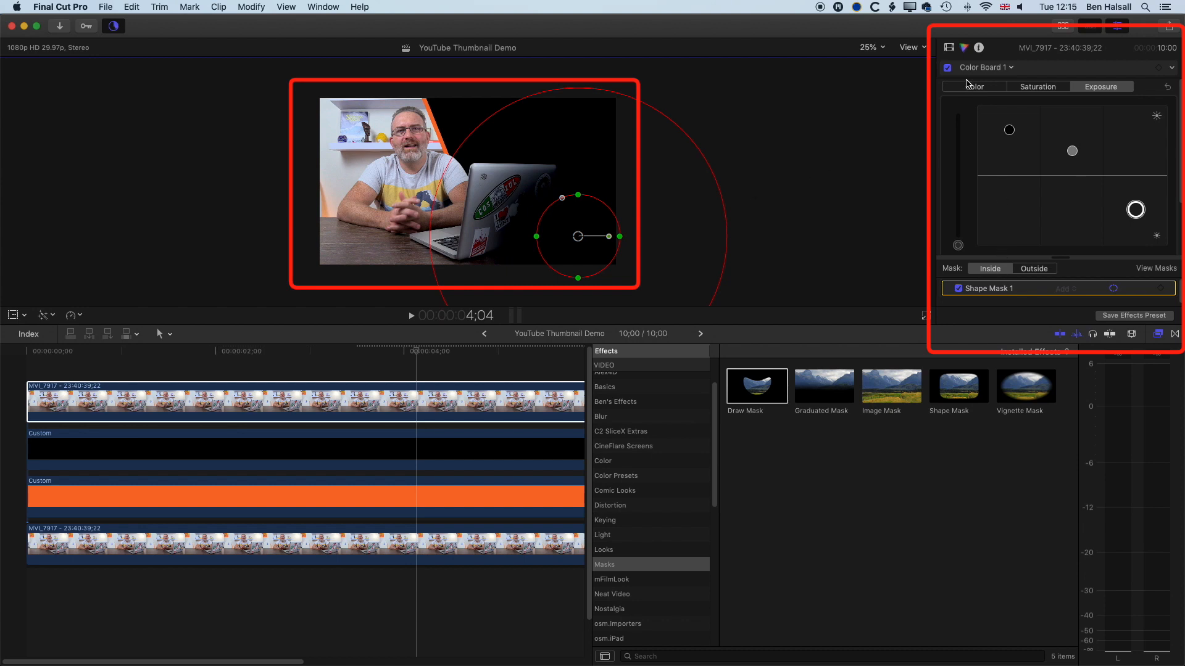
{"action": "left_click", "coordinate": [1081, 70]}
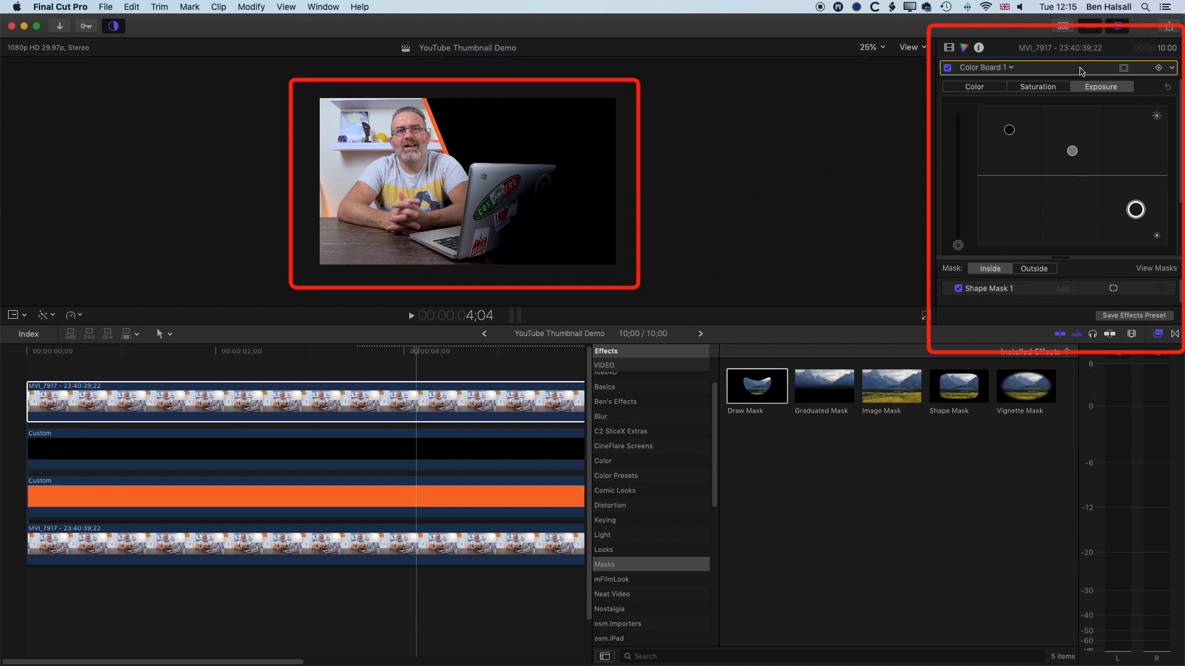
Step: Add the default Basic Title above all layers from the start of the timeline and place the playhead at 4;01
{"action": "left_click_drag", "start_coordinate": [416, 352], "coordinate": [1, 353]}
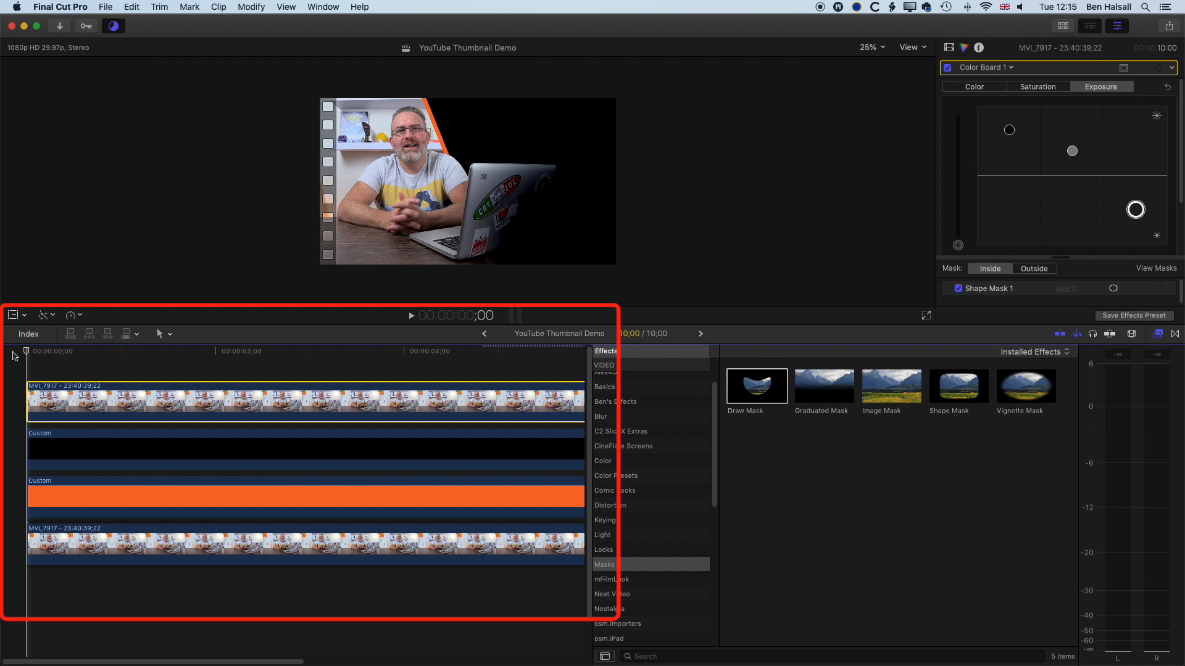
{"action": "key", "text": "ctrl+t"}
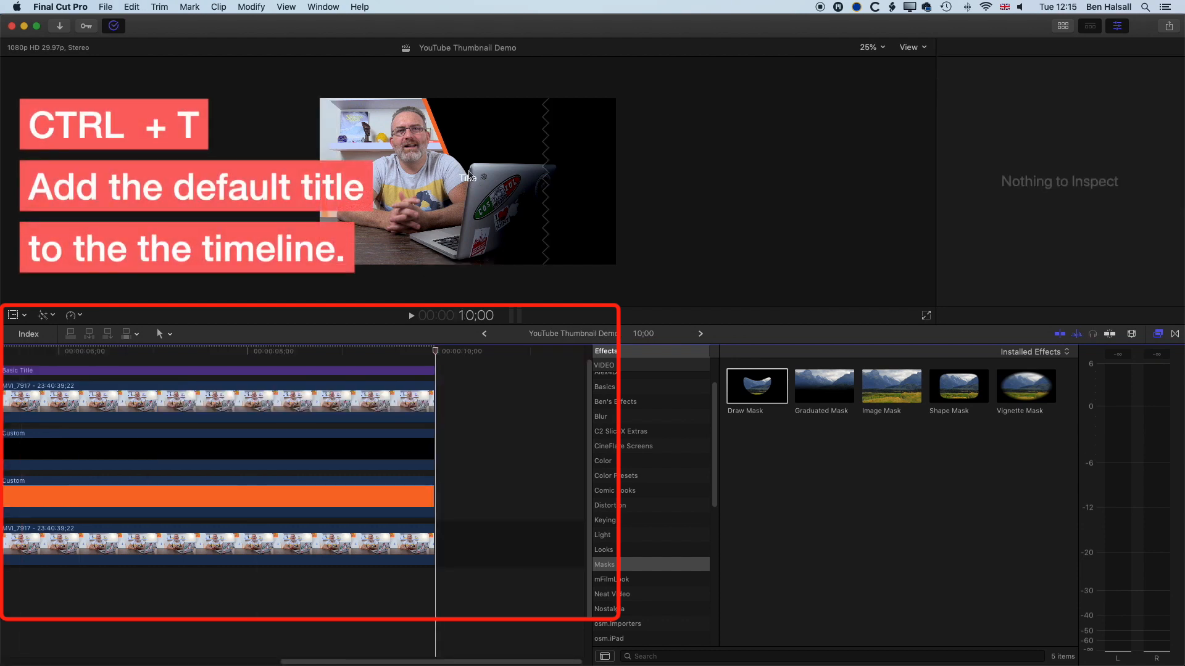
{"action": "left_click", "coordinate": [294, 352]}
{"action": "key", "text": "shift+z"}
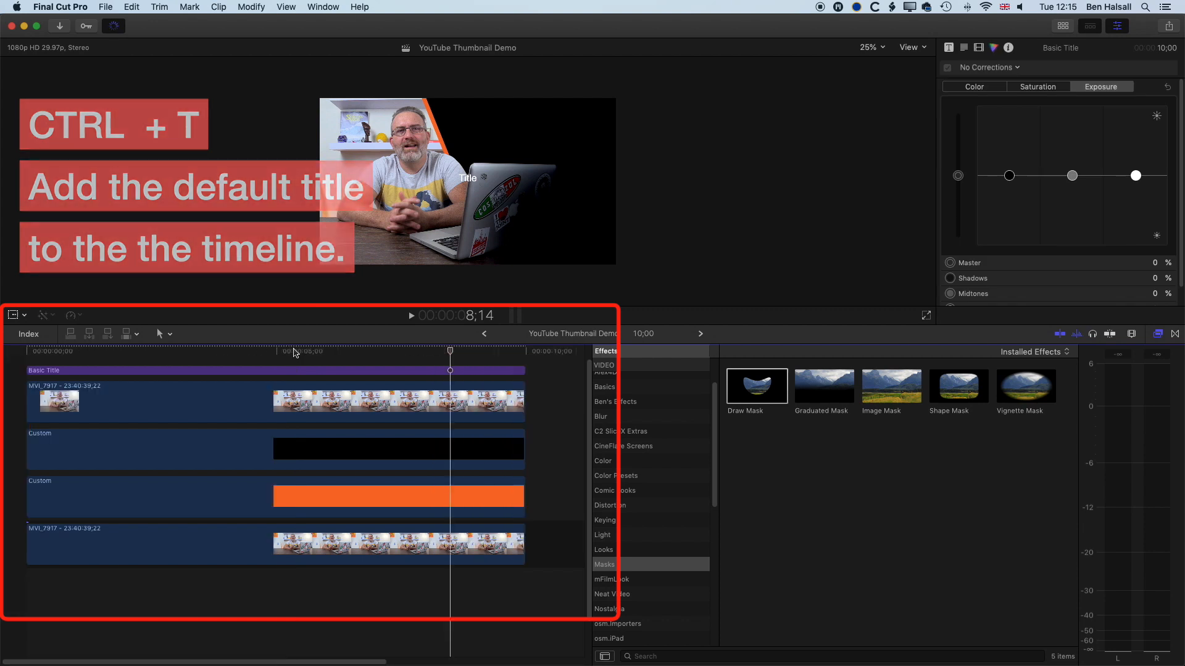
{"action": "left_click_drag", "start_coordinate": [450, 352], "coordinate": [229, 358]}
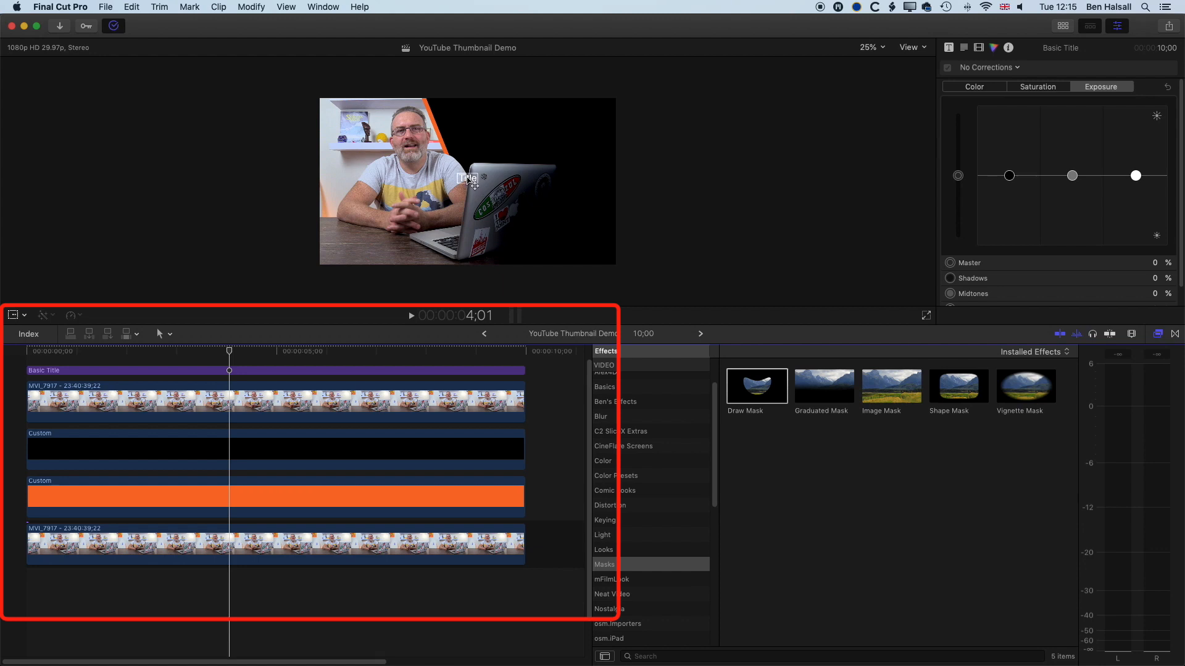
Step: Select the Basic Title and move its text to X 253 px, Y 322 px, in the black area above the laptop
{"action": "left_click", "coordinate": [13, 316]}
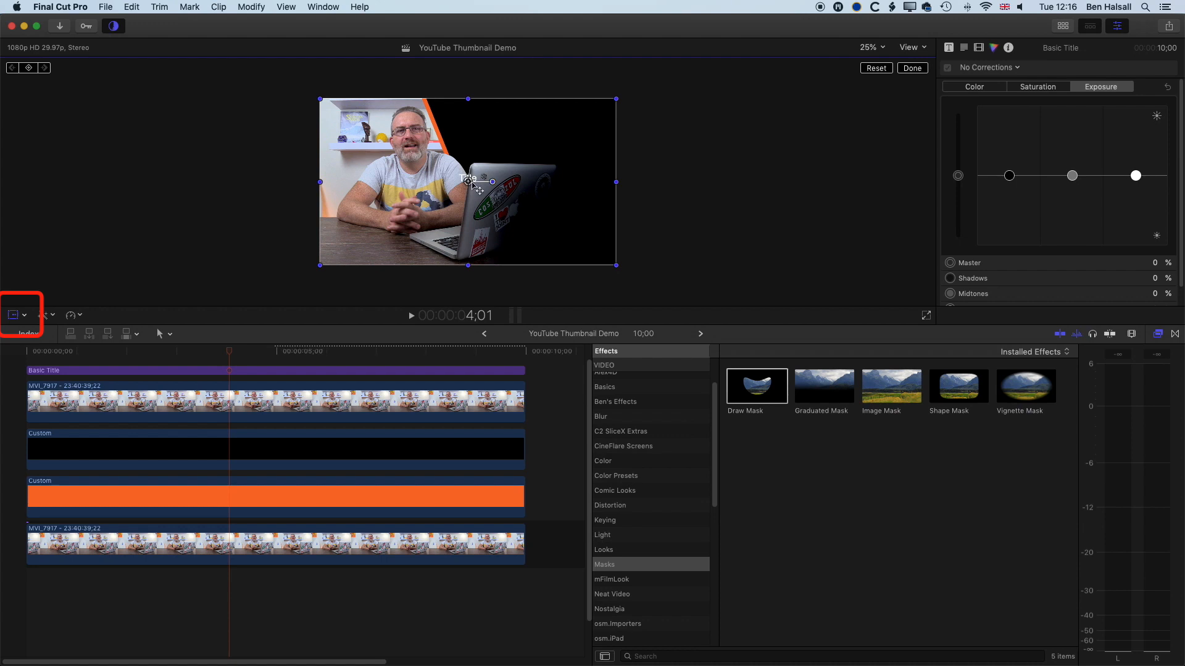
{"action": "left_click", "coordinate": [13, 316]}
{"action": "left_click", "coordinate": [221, 370]}
{"action": "mouse_move", "coordinate": [474, 182]}
{"action": "left_mouse_down"}
{"action": "mouse_move", "coordinate": [526, 127]}
{"action": "mouse_move", "coordinate": [585, 129]}
{"action": "mouse_move", "coordinate": [510, 131]}
{"action": "left_mouse_up"}
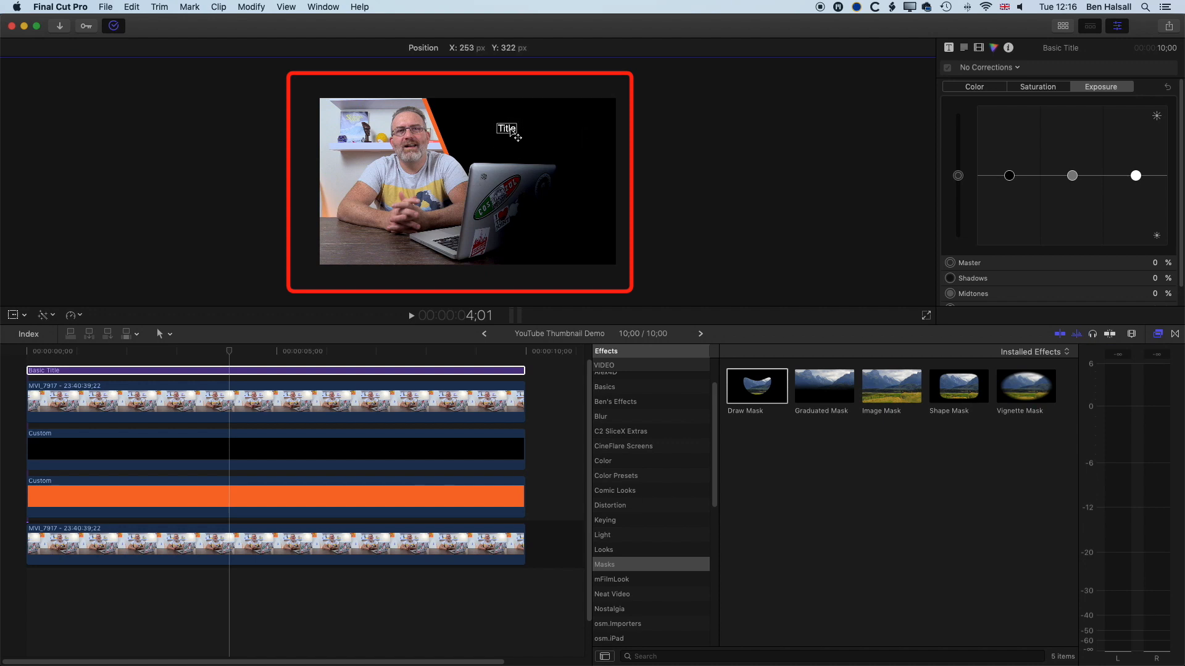
Step: Replace the title text with five lines: FCPX / CREATE A / THUMBNAIL / USING / FINAL CUT
{"action": "double_click", "coordinate": [510, 131]}
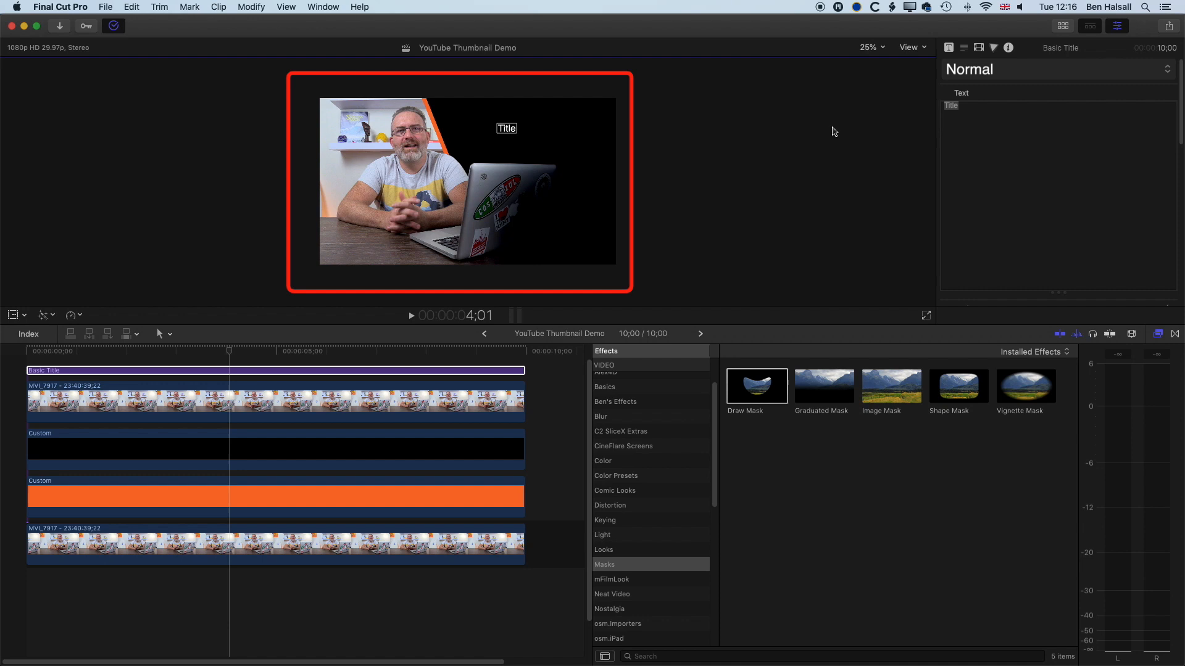
{"action": "triple_click", "coordinate": [978, 107]}
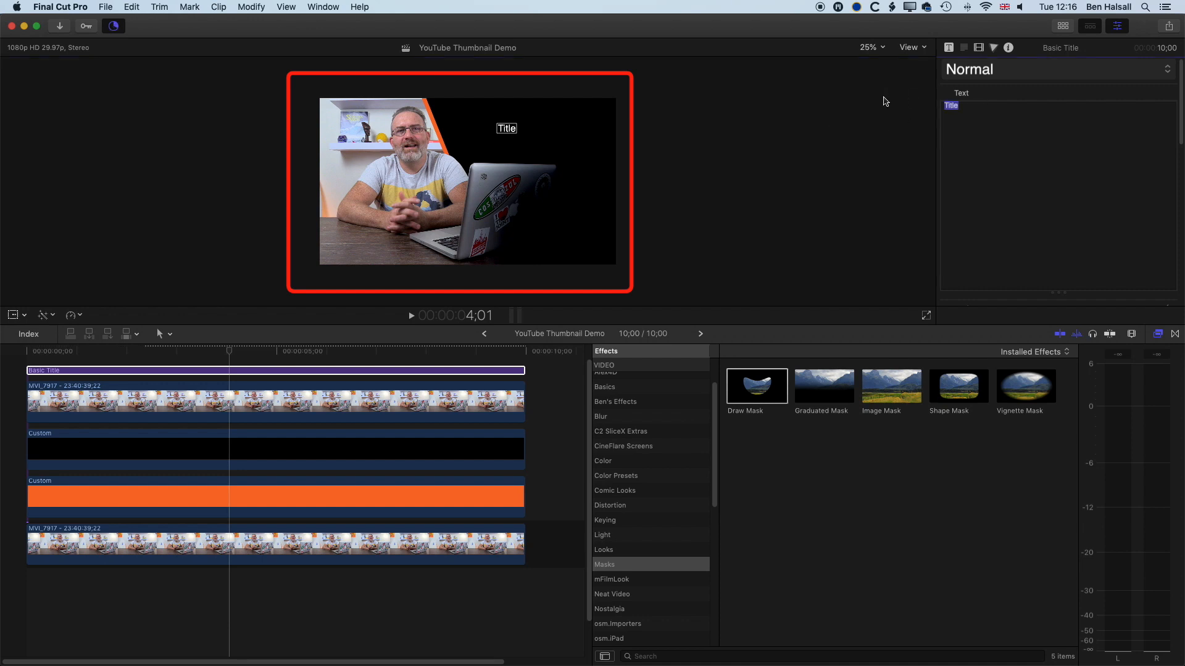
{"action": "key", "text": "BackSpace"}
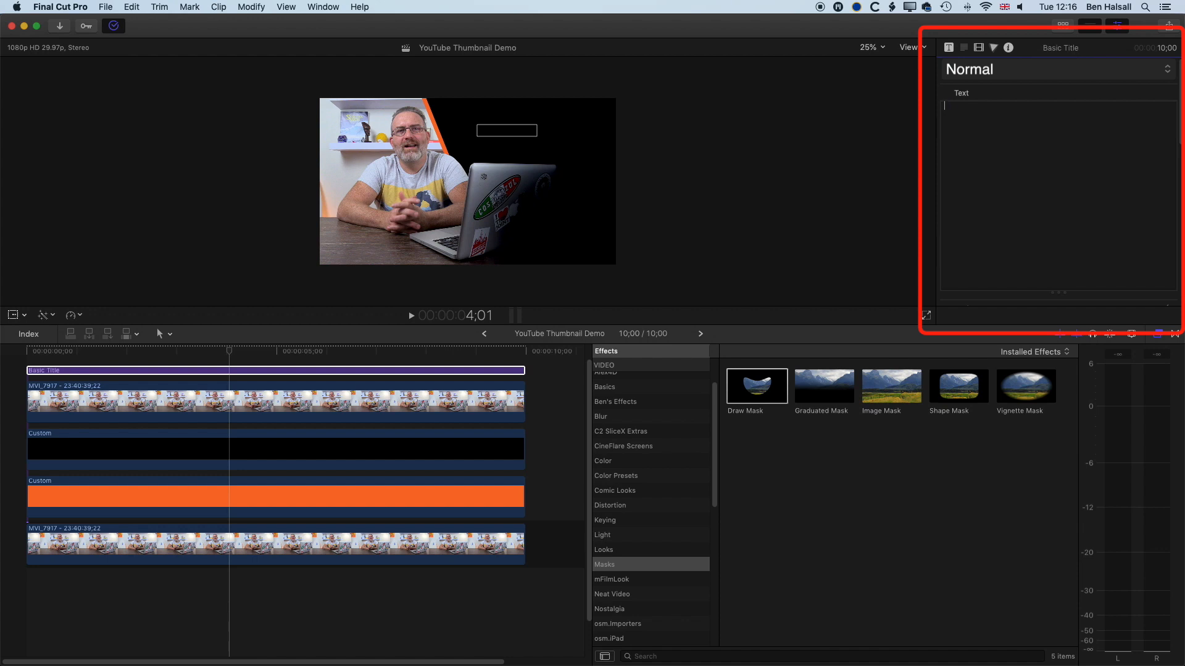
{"action": "type", "text": "FCPX"}
{"action": "key", "text": "Return"}
{"action": "type", "text": "CREATE A"}
{"action": "key", "text": "Return"}
{"action": "type", "text": "THU"}
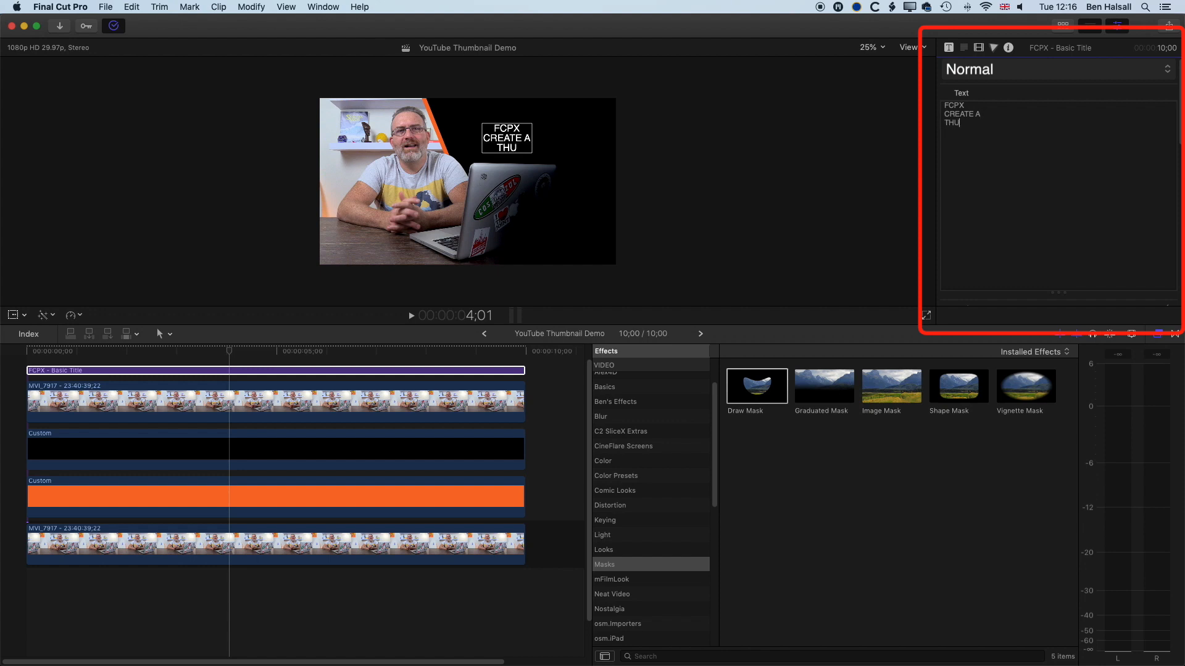
{"action": "type", "text": "MBNAIL"}
{"action": "key", "text": "Return"}
{"action": "type", "text": "USING"}
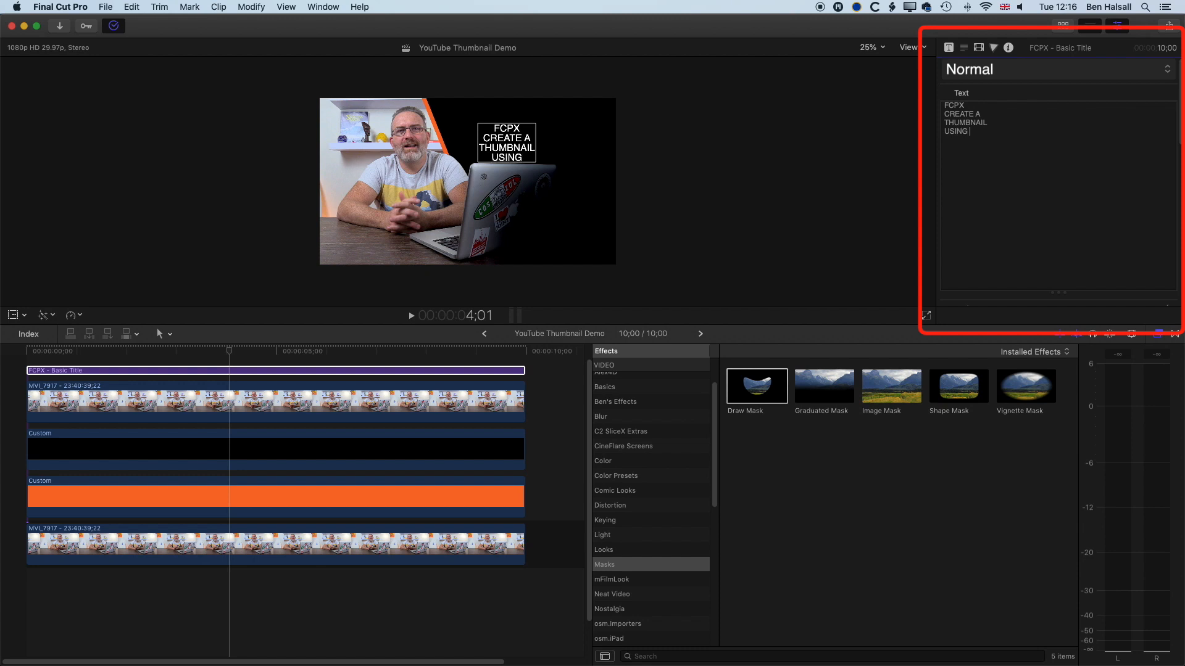
{"action": "key", "text": "Return"}
{"action": "type", "text": "FINAL CUT"}
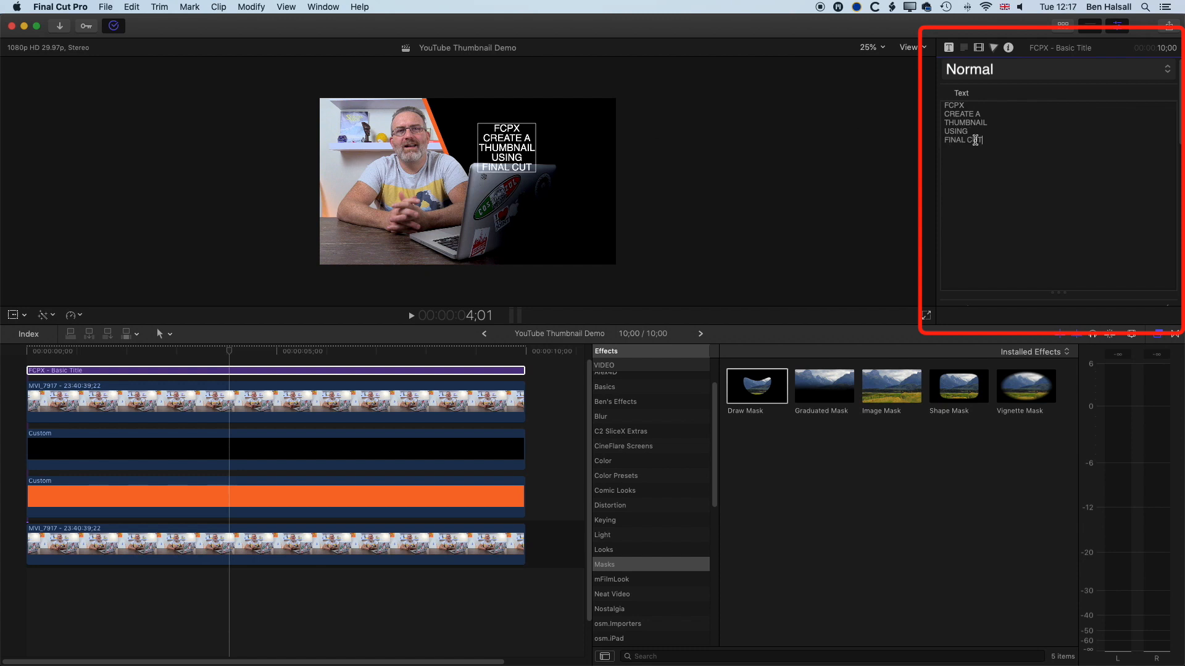
Step: Apply the BOLD 2D text style to all five lines of the title
{"action": "key", "text": "super+a"}
{"action": "left_click", "coordinate": [996, 66]}
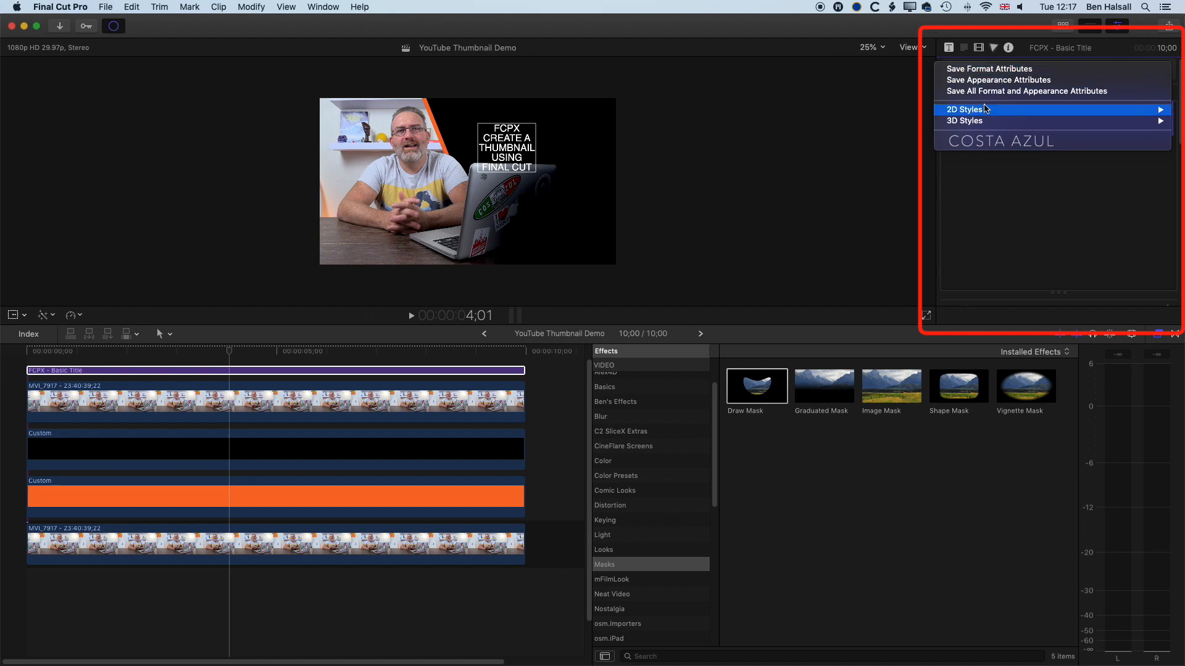
{"action": "mouse_move", "coordinate": [986, 110]}
{"action": "left_click", "coordinate": [796, 147]}
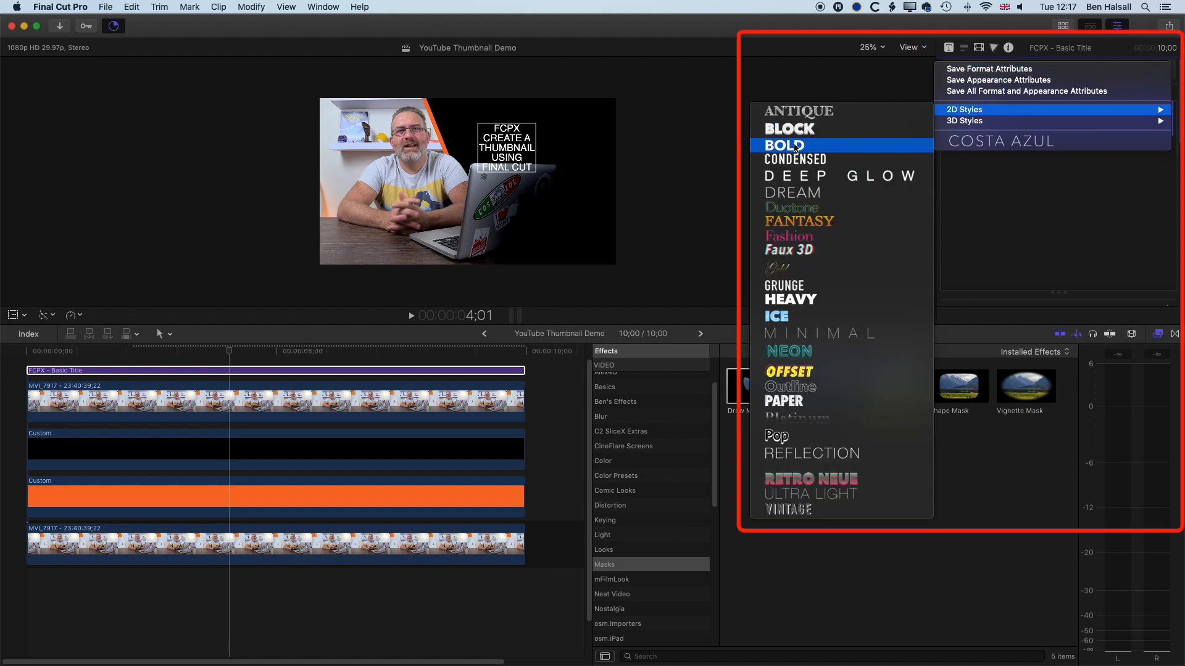
Step: Move the title to about X 503 px, Y 285 px and extend its last line to FINAL CUT PRO
{"action": "left_click_drag", "start_coordinate": [503, 154], "coordinate": [542, 163]}
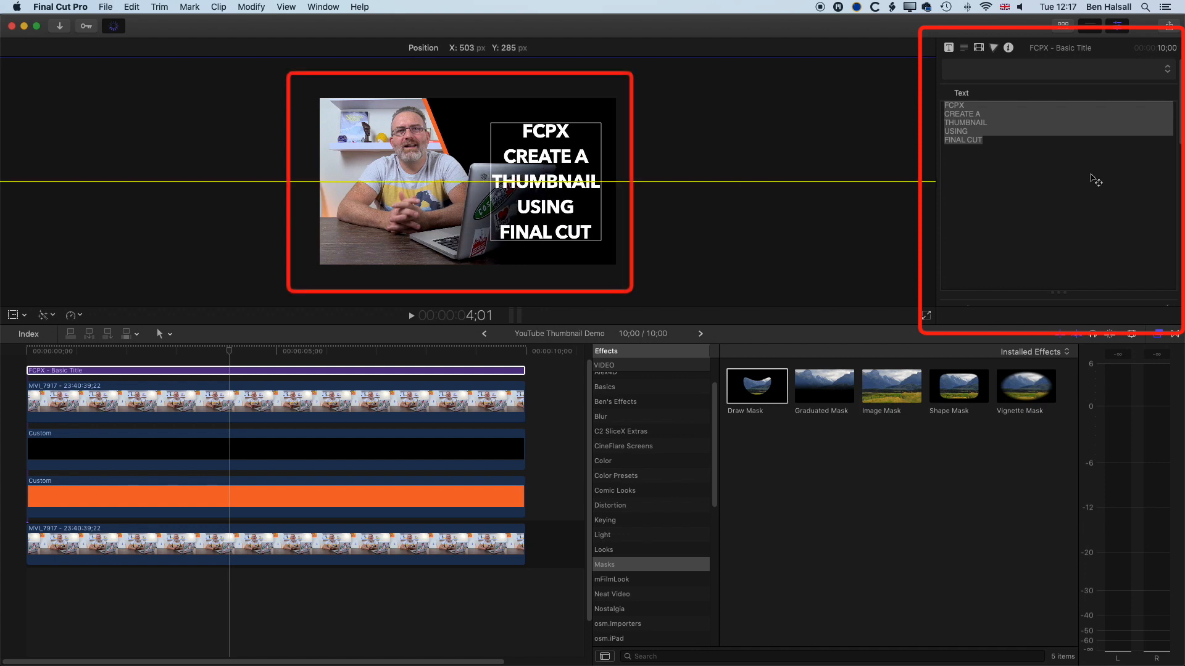
{"action": "left_click", "coordinate": [1049, 140]}
{"action": "type", "text": "PRO"}
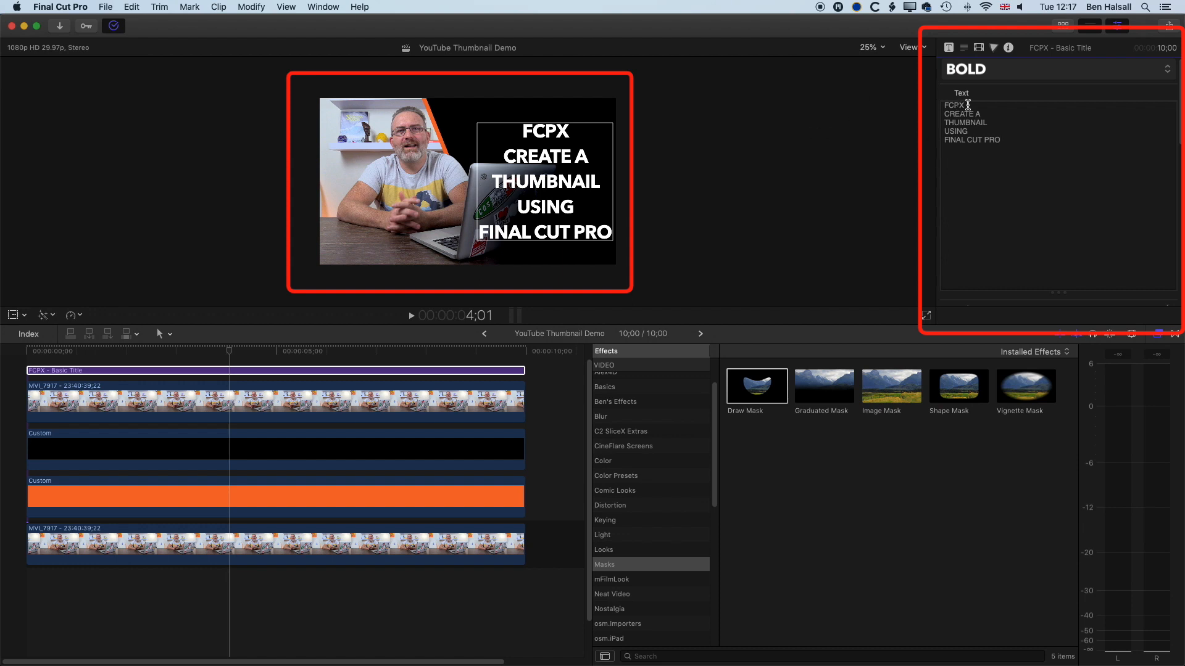
Step: Expand the inspector to full height and hide the effects browser
{"action": "left_click_drag", "start_coordinate": [971, 104], "coordinate": [918, 105]}
{"action": "left_click", "coordinate": [1069, 49]}
{"action": "double_click", "coordinate": [1069, 49]}
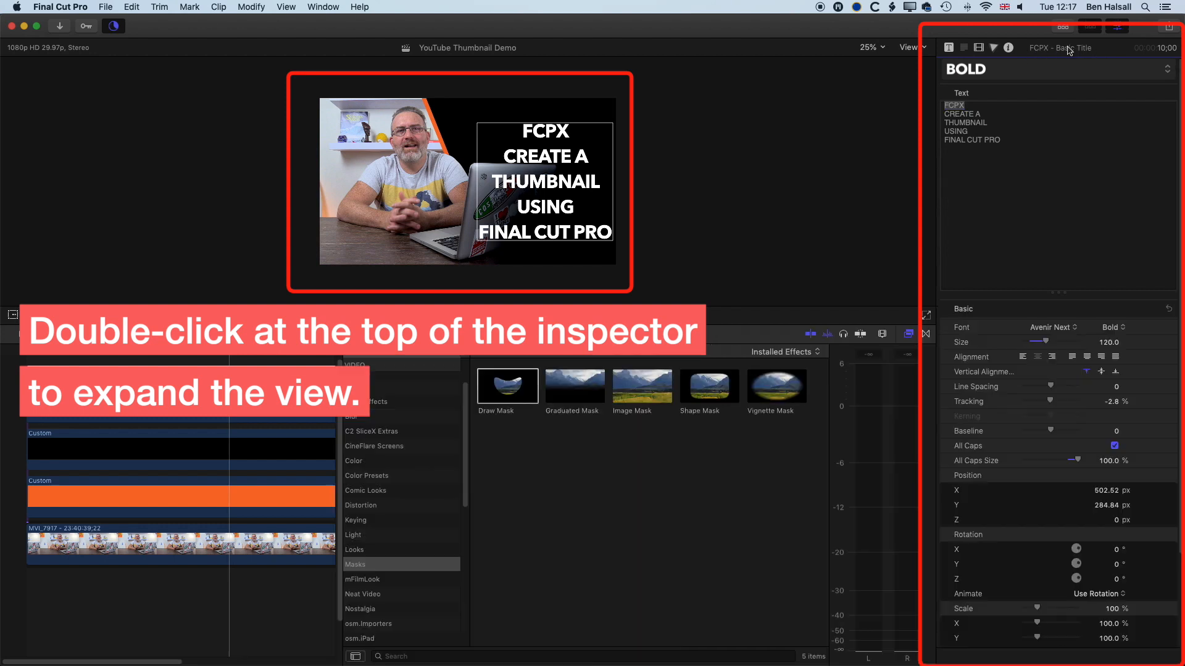
{"action": "left_click", "coordinate": [910, 335]}
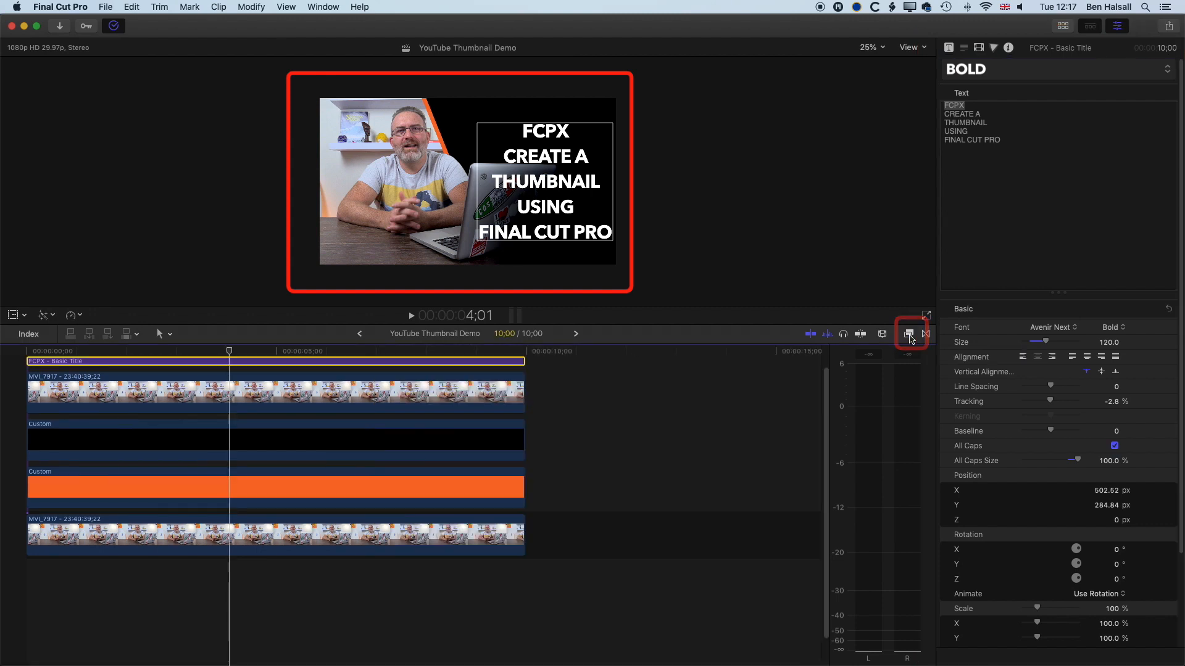
Step: Set the text size of the FCPX line to 288
{"action": "double_click", "coordinate": [960, 104]}
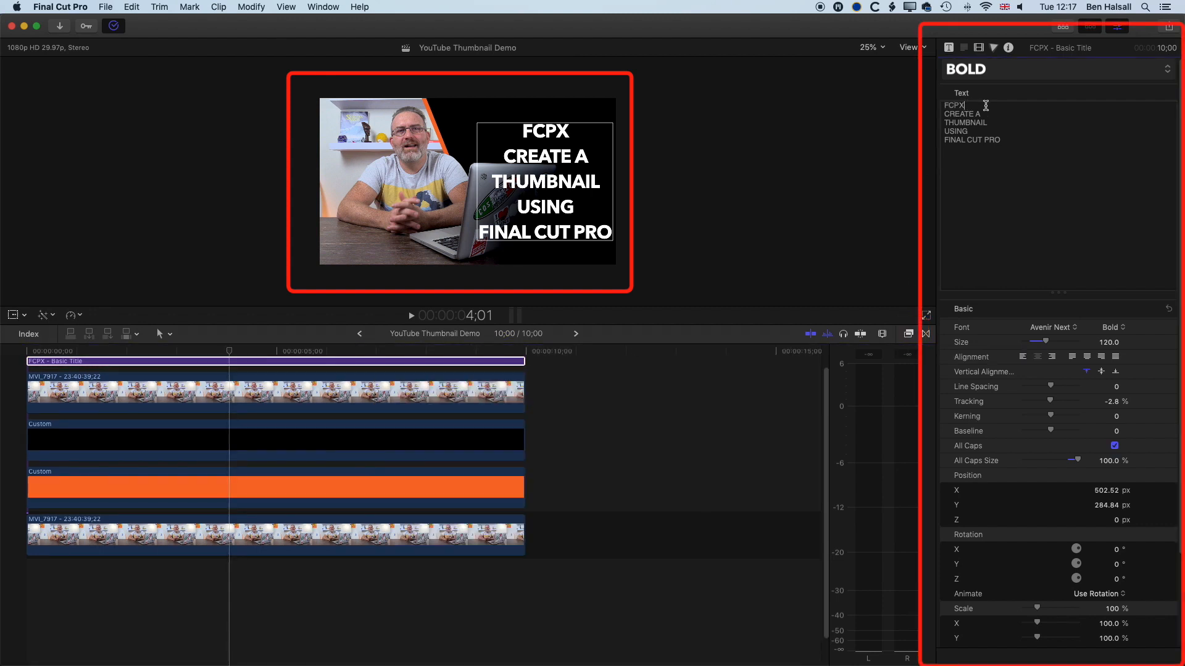
{"action": "left_click_drag", "start_coordinate": [1049, 343], "coordinate": [1081, 343]}
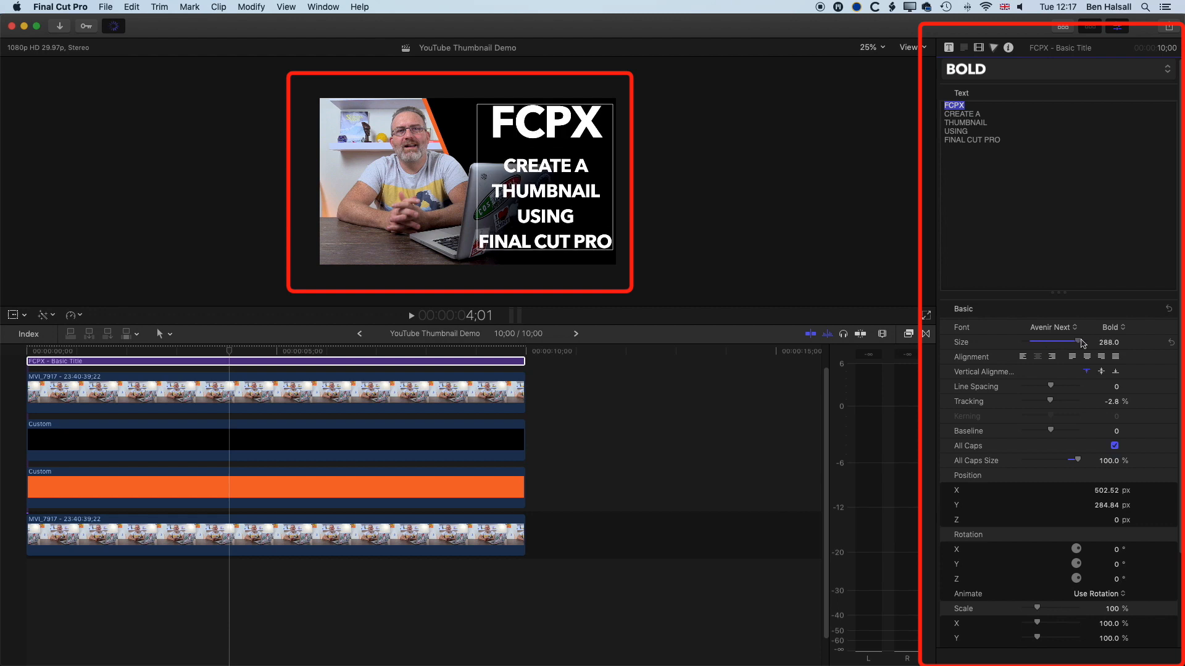
Step: Fully justify the title lines and move the title to about X 37 px, Y 259 px
{"action": "left_click_drag", "start_coordinate": [986, 114], "coordinate": [946, 113]}
{"action": "left_click", "coordinate": [1116, 357]}
{"action": "left_click_drag", "start_coordinate": [586, 126], "coordinate": [541, 136]}
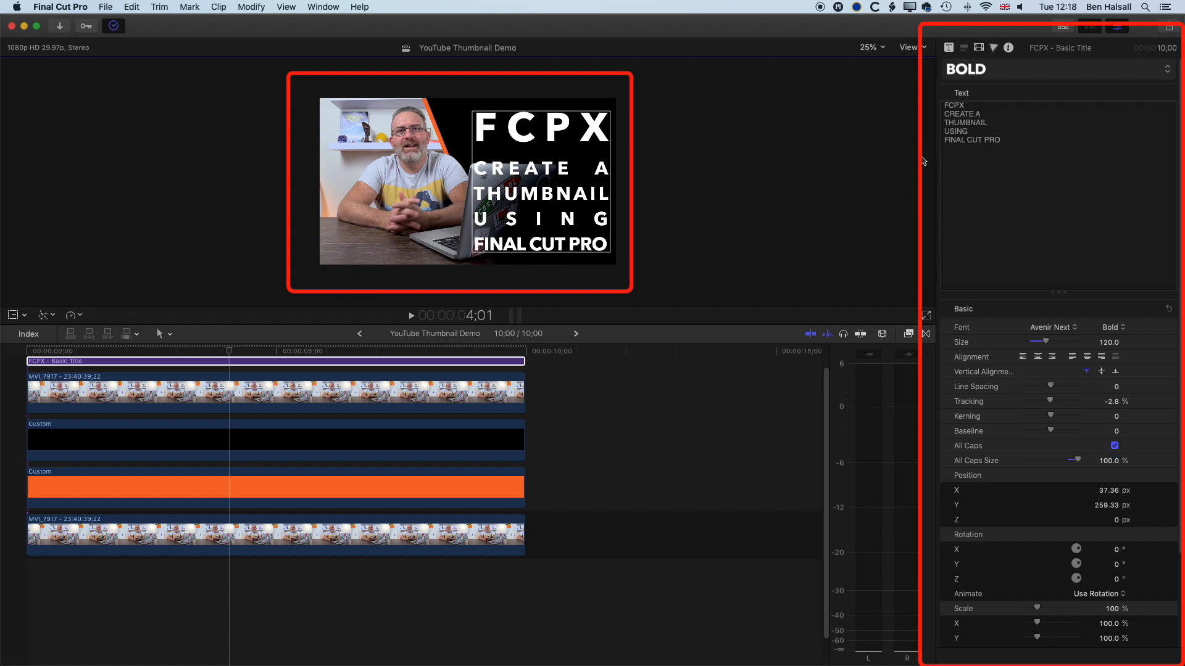
Step: Set the text size of FINAL CUT PRO to about 101 and that of FCPX to 271
{"action": "triple_click", "coordinate": [1011, 140]}
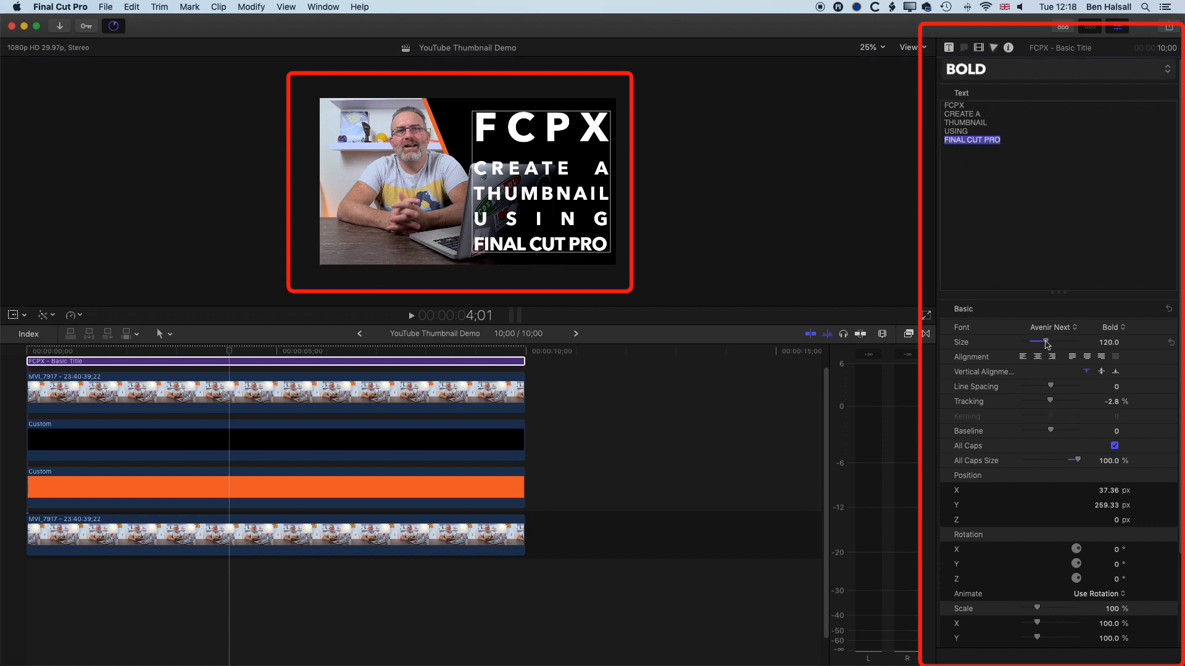
{"action": "left_click_drag", "start_coordinate": [1048, 343], "coordinate": [1044, 343]}
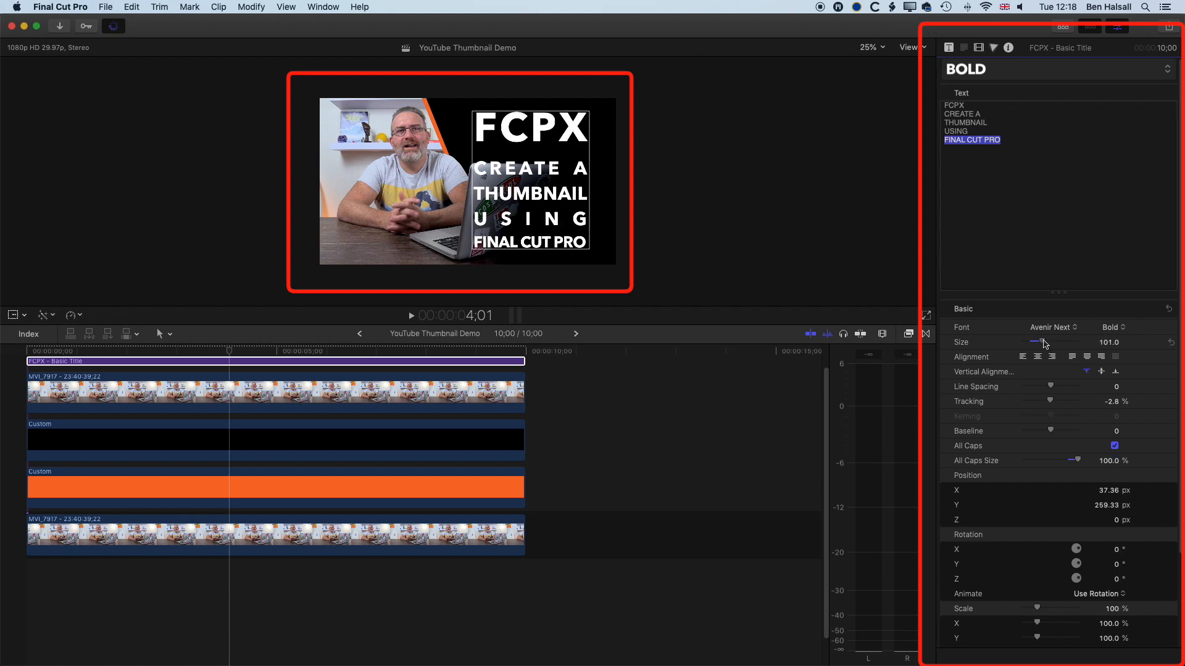
{"action": "double_click", "coordinate": [956, 105]}
{"action": "left_click_drag", "start_coordinate": [1082, 348], "coordinate": [1084, 348]}
Step: Set the text size of CREATE A to 131 and that of THUMBNAIL to 117
{"action": "left_click", "coordinate": [962, 113]}
{"action": "left_click_drag", "start_coordinate": [981, 113], "coordinate": [934, 112]}
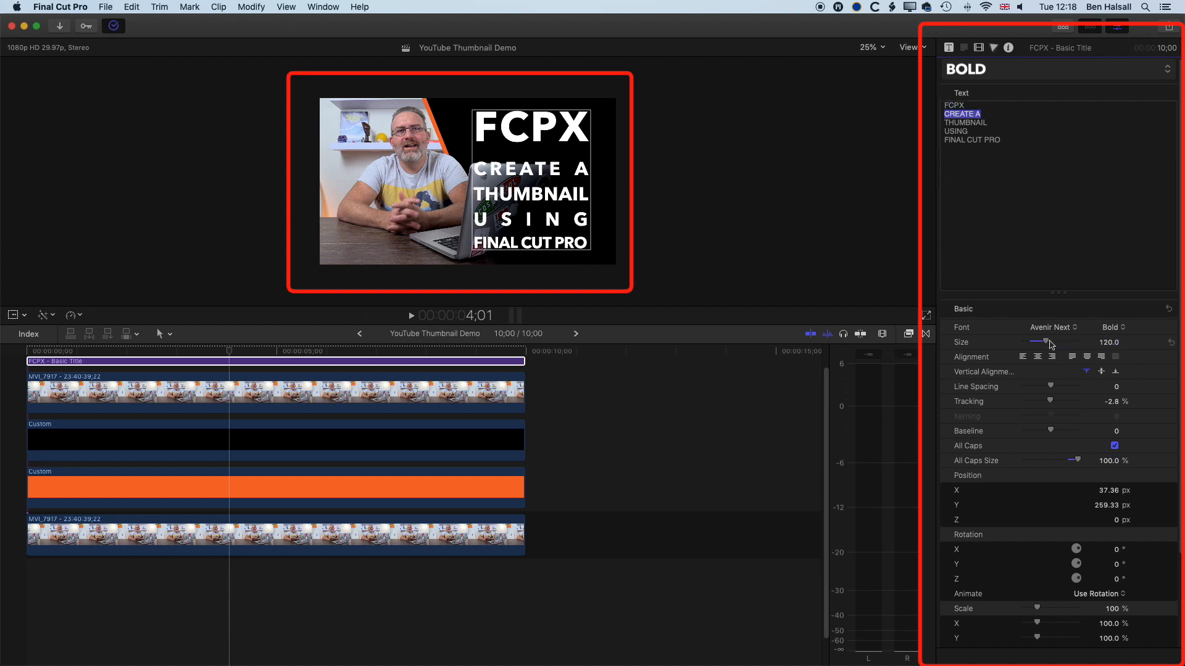
{"action": "left_click_drag", "start_coordinate": [1047, 343], "coordinate": [1047, 344]}
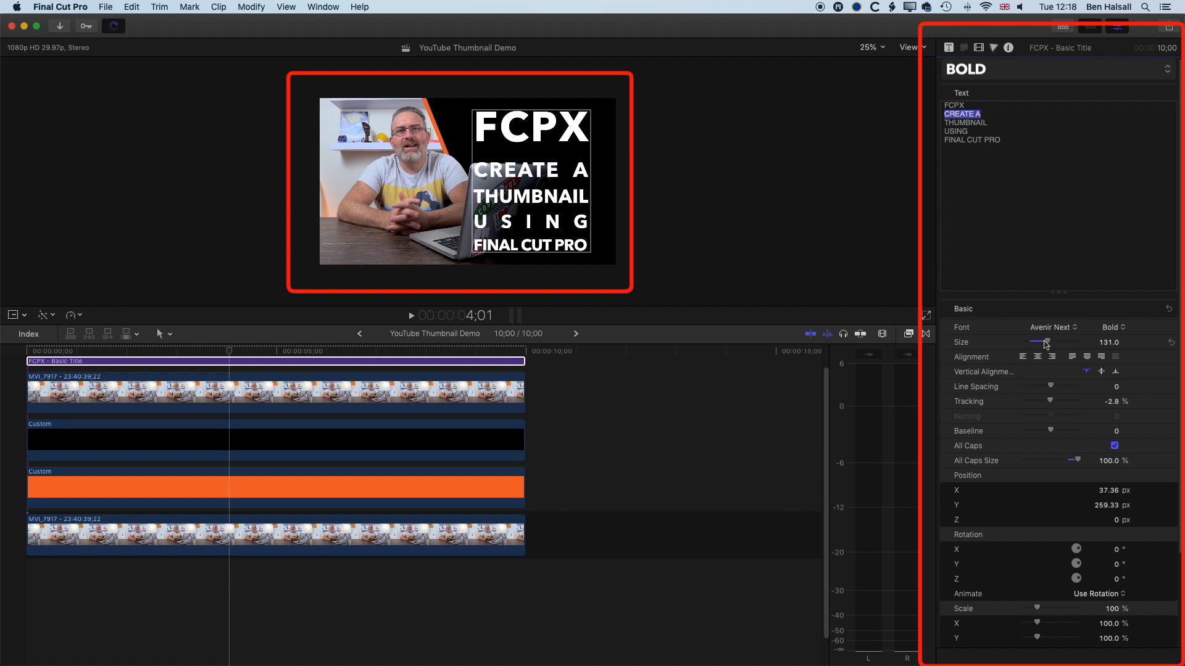
{"action": "left_click_drag", "start_coordinate": [999, 121], "coordinate": [943, 122]}
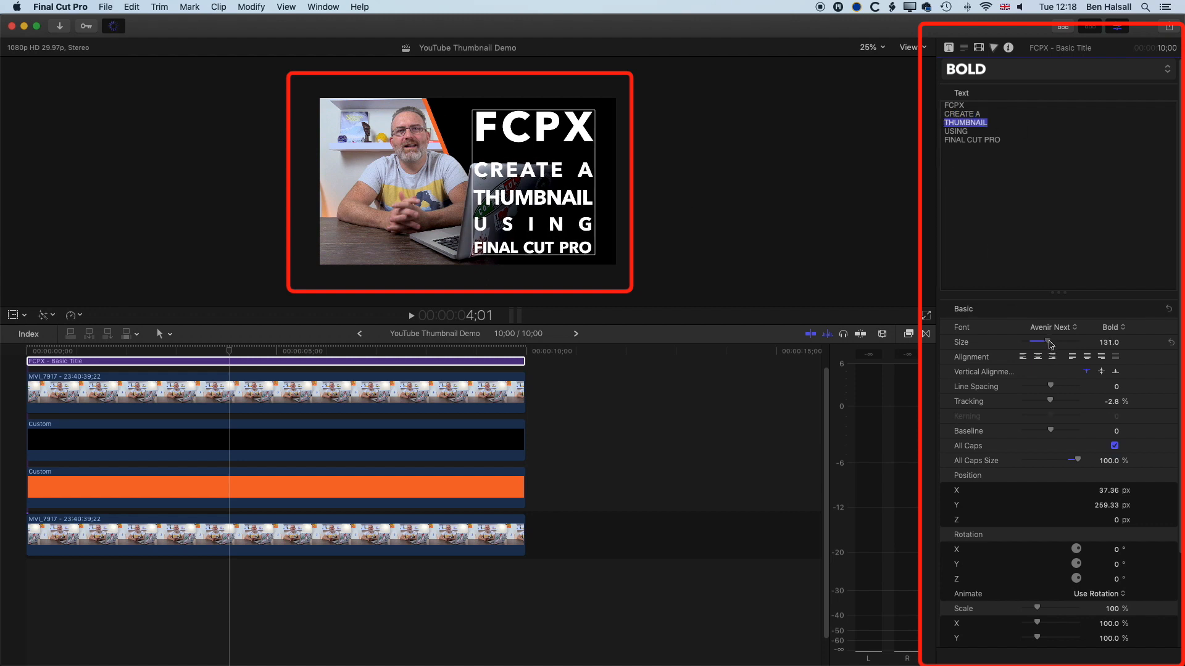
{"action": "left_click_drag", "start_coordinate": [1050, 343], "coordinate": [1048, 343]}
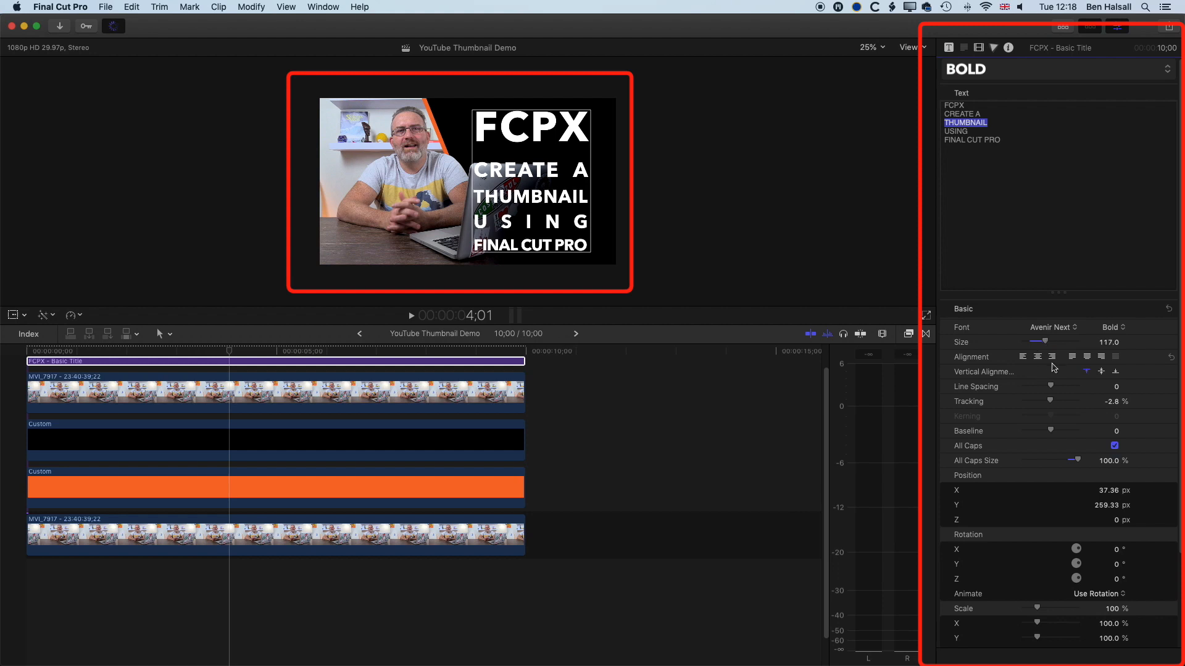
Step: Replace the word USING in the title with WITH and set its text size to 220
{"action": "left_click_drag", "start_coordinate": [994, 130], "coordinate": [940, 131]}
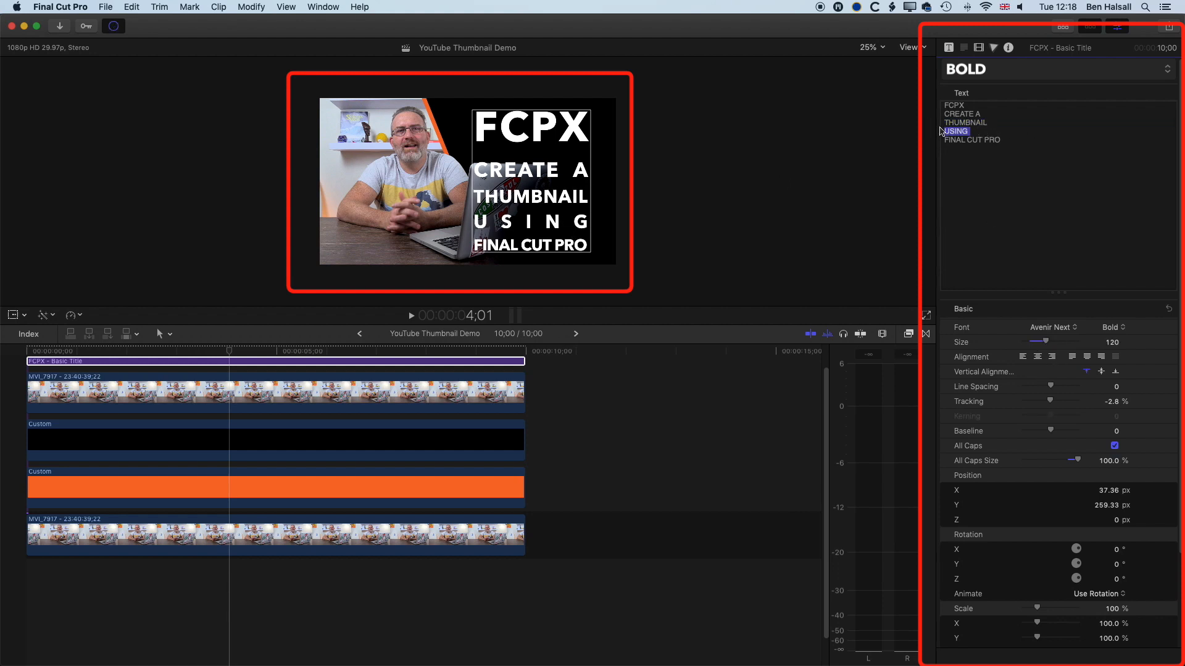
{"action": "type", "text": "WITH"}
{"action": "double_click", "coordinate": [953, 131]}
{"action": "left_click_drag", "start_coordinate": [1045, 341], "coordinate": [1064, 343]}
Step: Tighten the title's line spacing line by line, with FCPX at -89 and WITH at -75, and move the title to about X 117 px, Y 187 px
{"action": "left_click", "coordinate": [958, 105]}
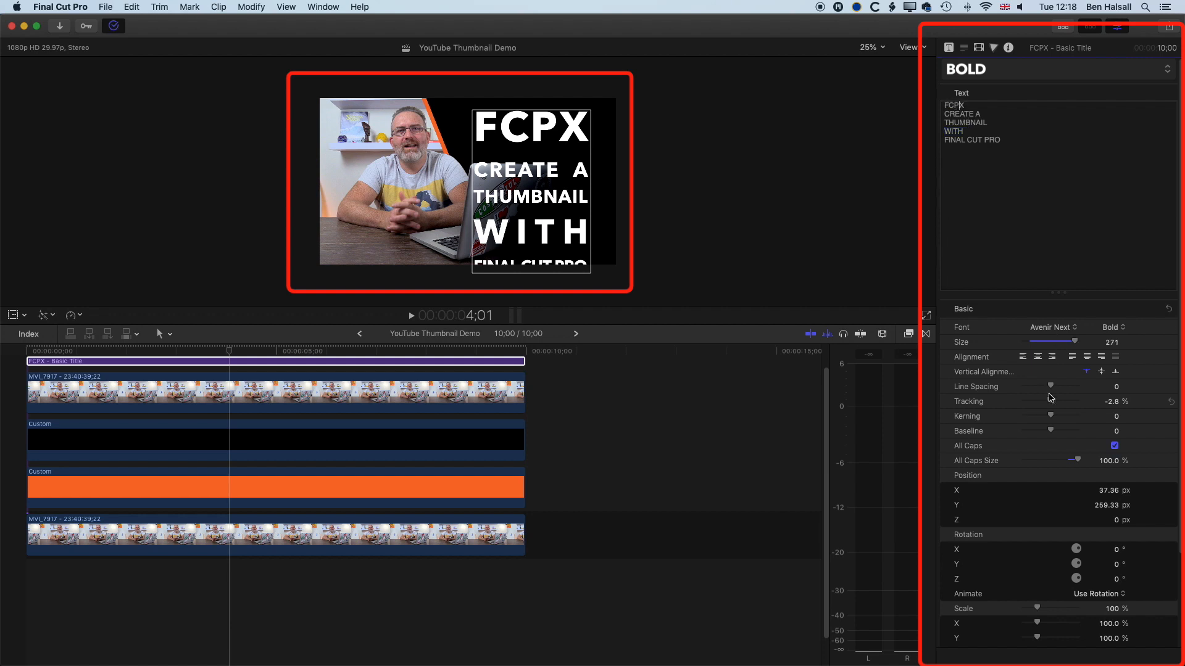
{"action": "left_click_drag", "start_coordinate": [1052, 388], "coordinate": [1028, 386]}
{"action": "left_click", "coordinate": [963, 113]}
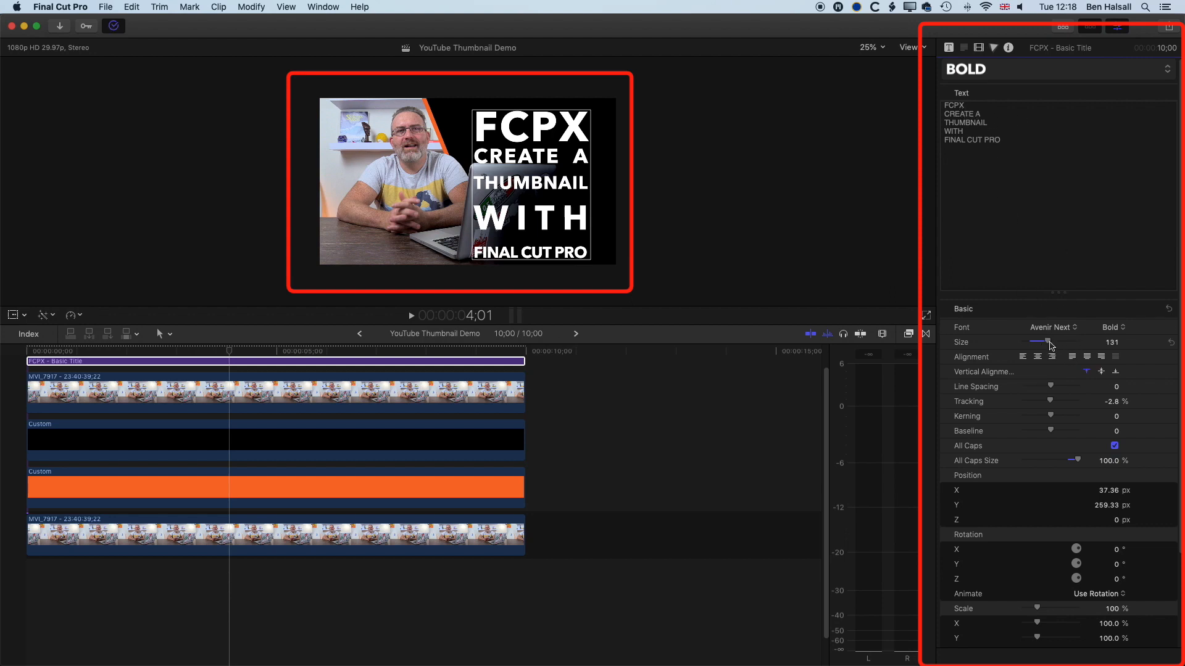
{"action": "left_click_drag", "start_coordinate": [1051, 387], "coordinate": [1040, 388]}
{"action": "left_click", "coordinate": [959, 122]}
{"action": "left_click_drag", "start_coordinate": [1054, 386], "coordinate": [1030, 388]}
{"action": "key", "text": "Down"}
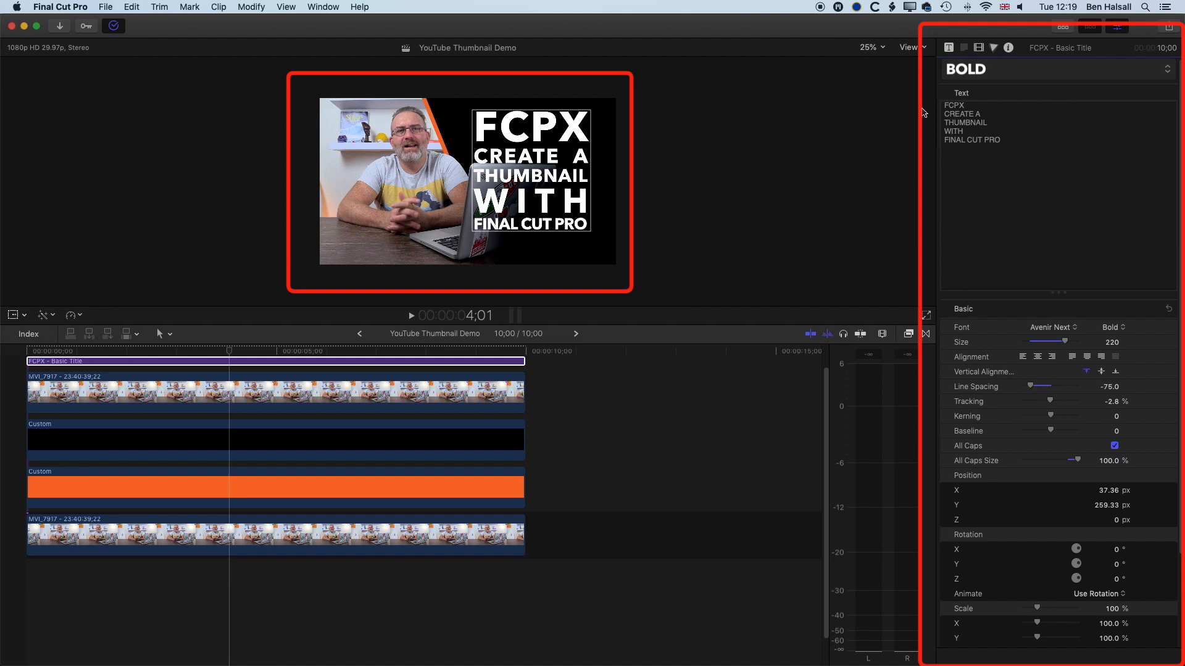
{"action": "left_click_drag", "start_coordinate": [532, 158], "coordinate": [546, 171]}
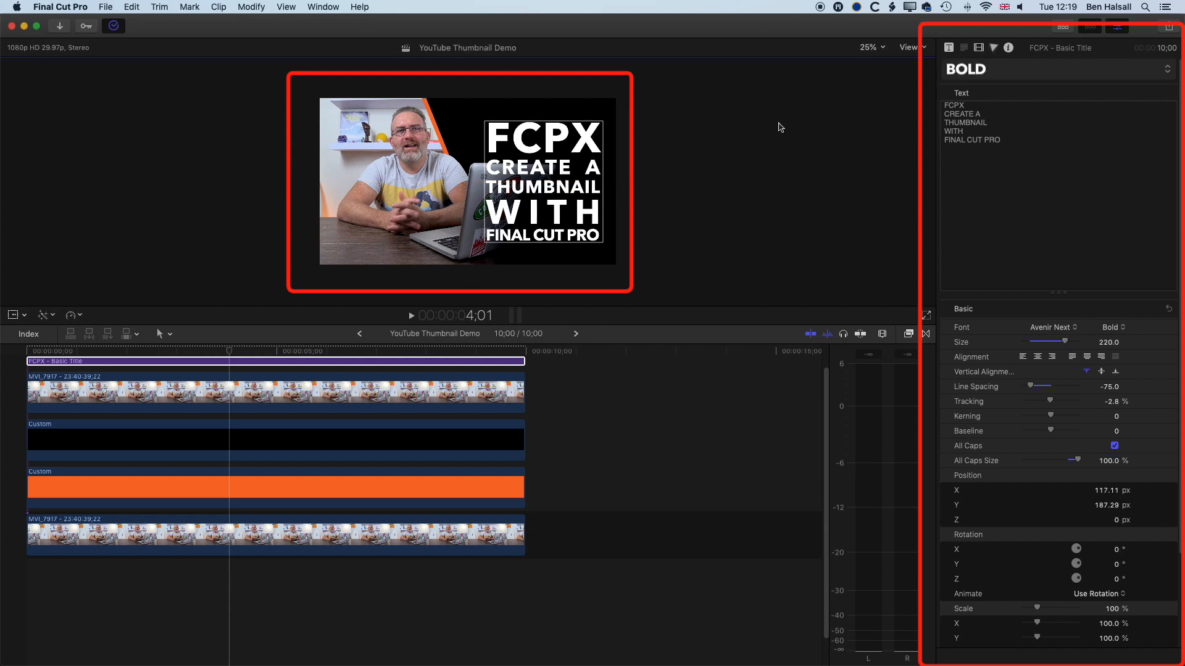
Step: Fill the FCPX text with yellow (hue 47°, saturation 88%, brightness 100%) and turn on its drop shadow
{"action": "double_click", "coordinate": [968, 106]}
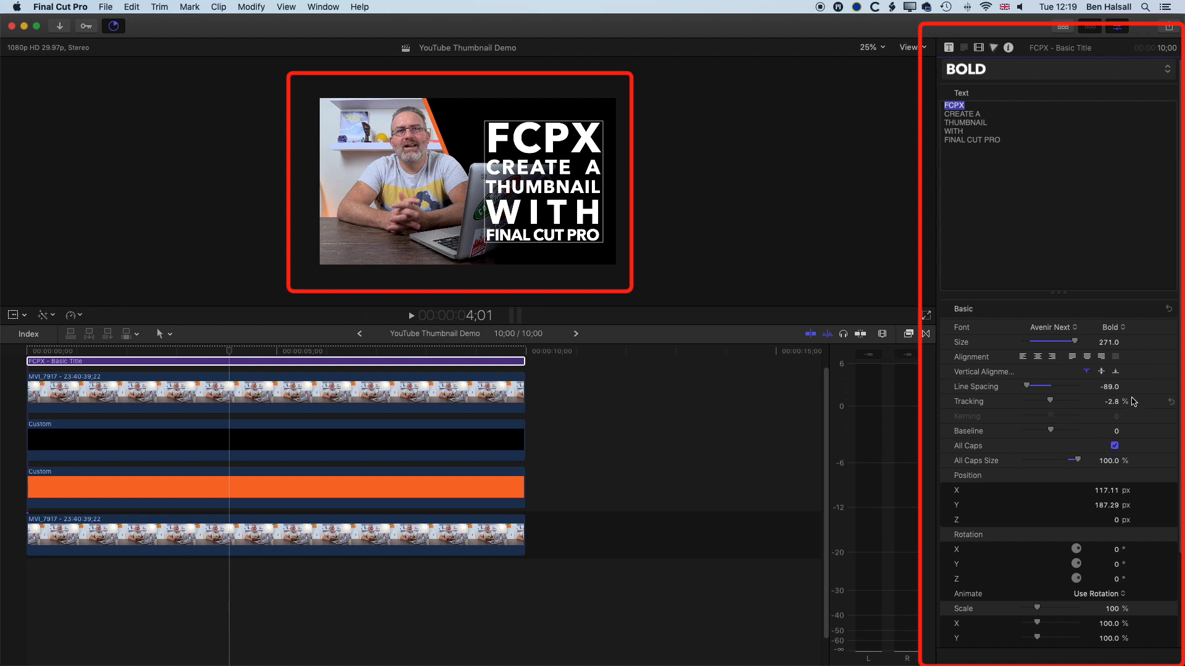
{"action": "scroll", "coordinate": [1138, 408], "scroll_direction": "down", "scroll_amount": 5}
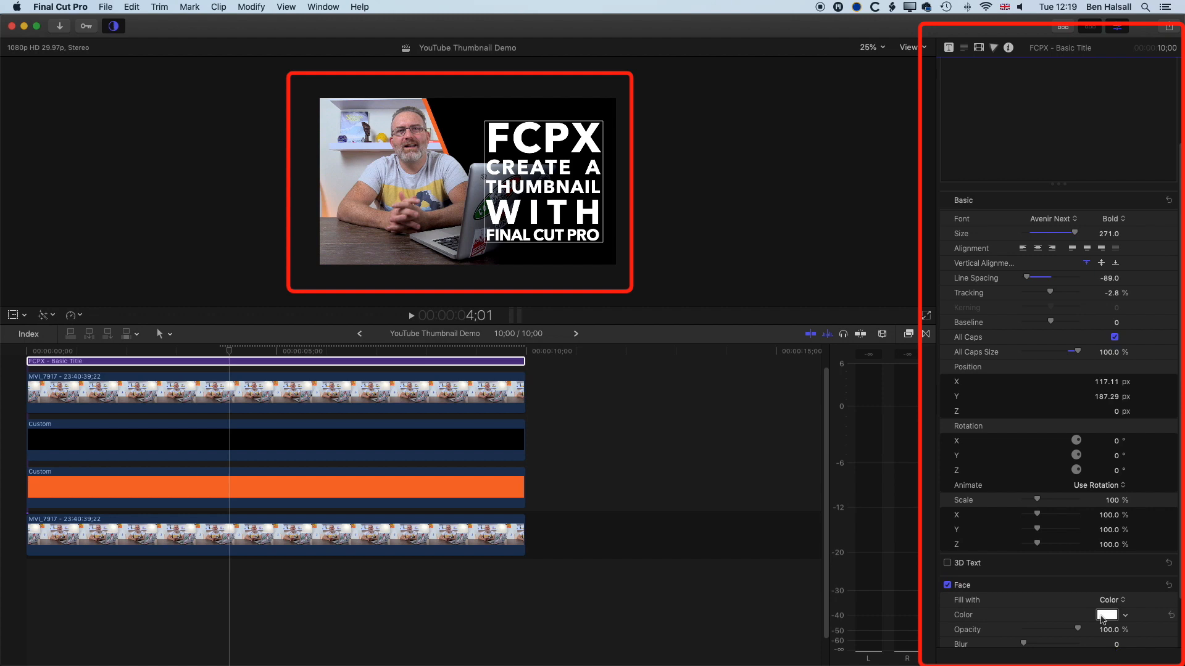
{"action": "left_click", "coordinate": [1104, 616]}
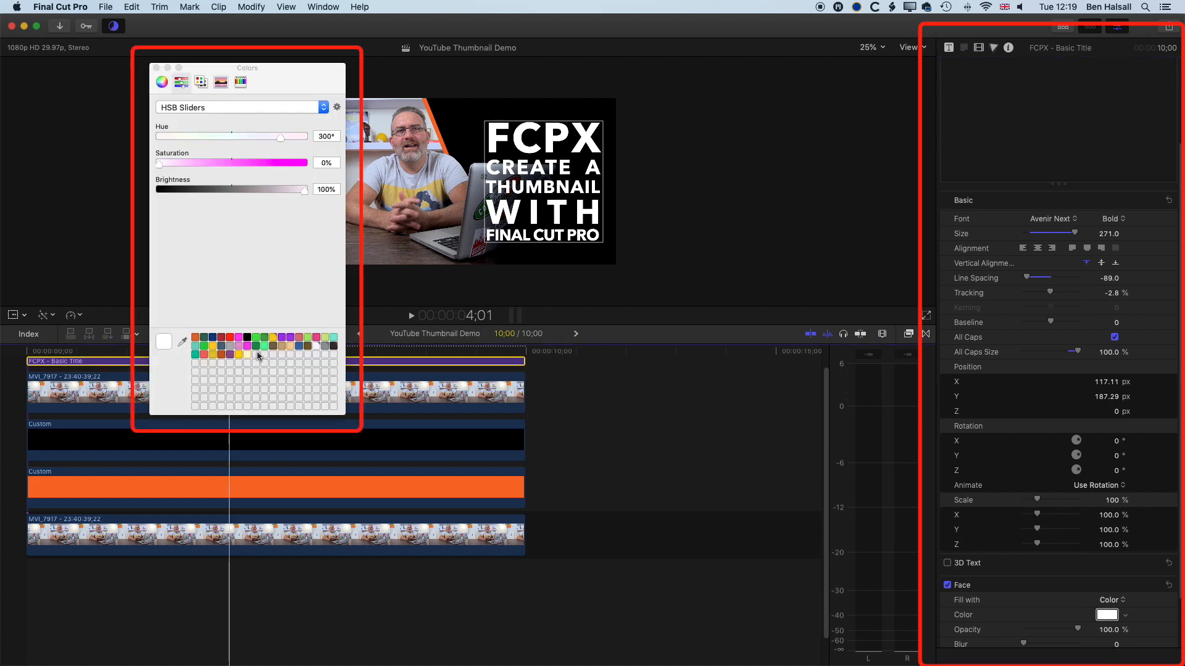
{"action": "left_click", "coordinate": [275, 341]}
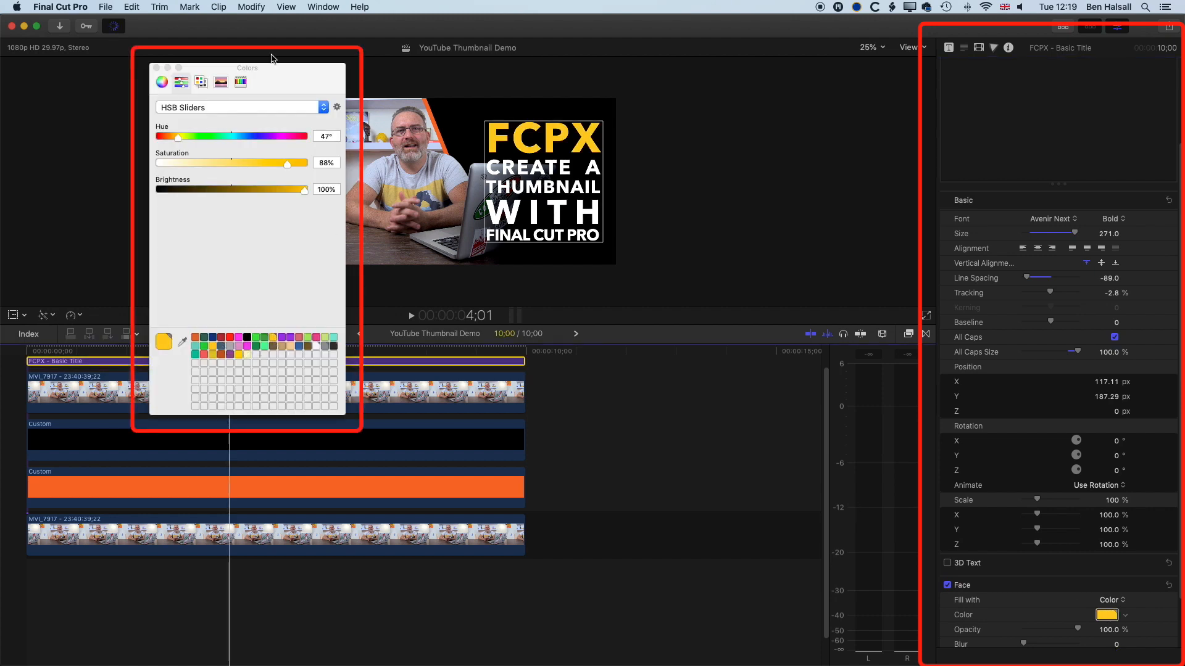
{"action": "left_click", "coordinate": [156, 68]}
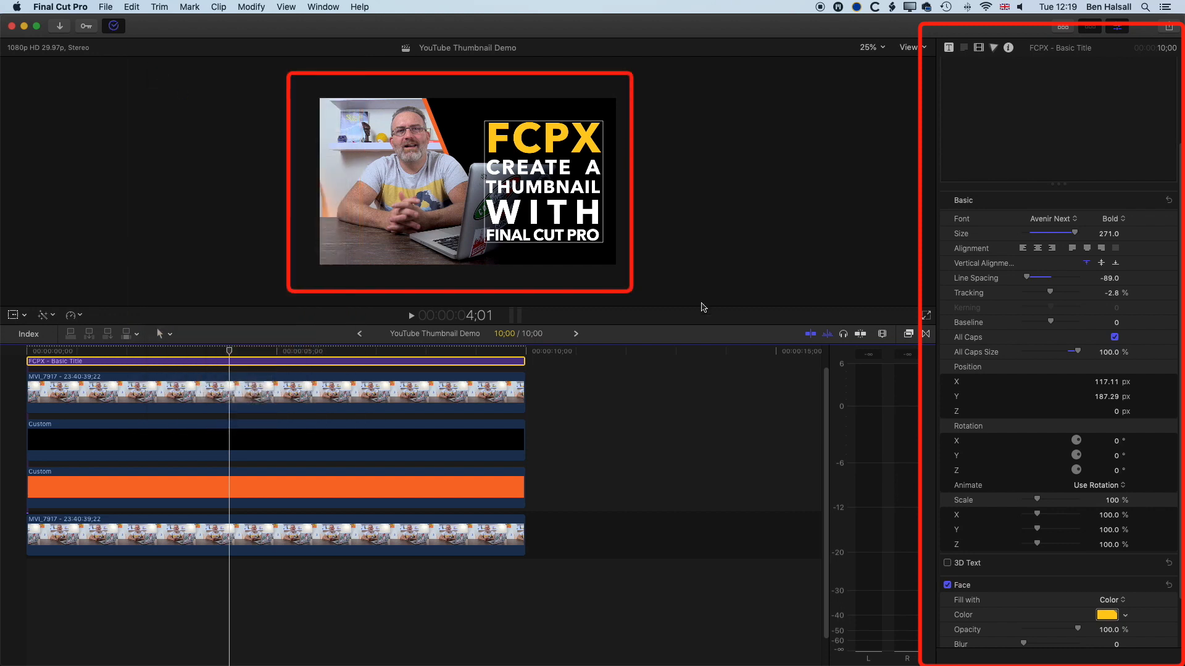
{"action": "scroll", "coordinate": [1060, 576], "scroll_direction": "down", "scroll_amount": 3}
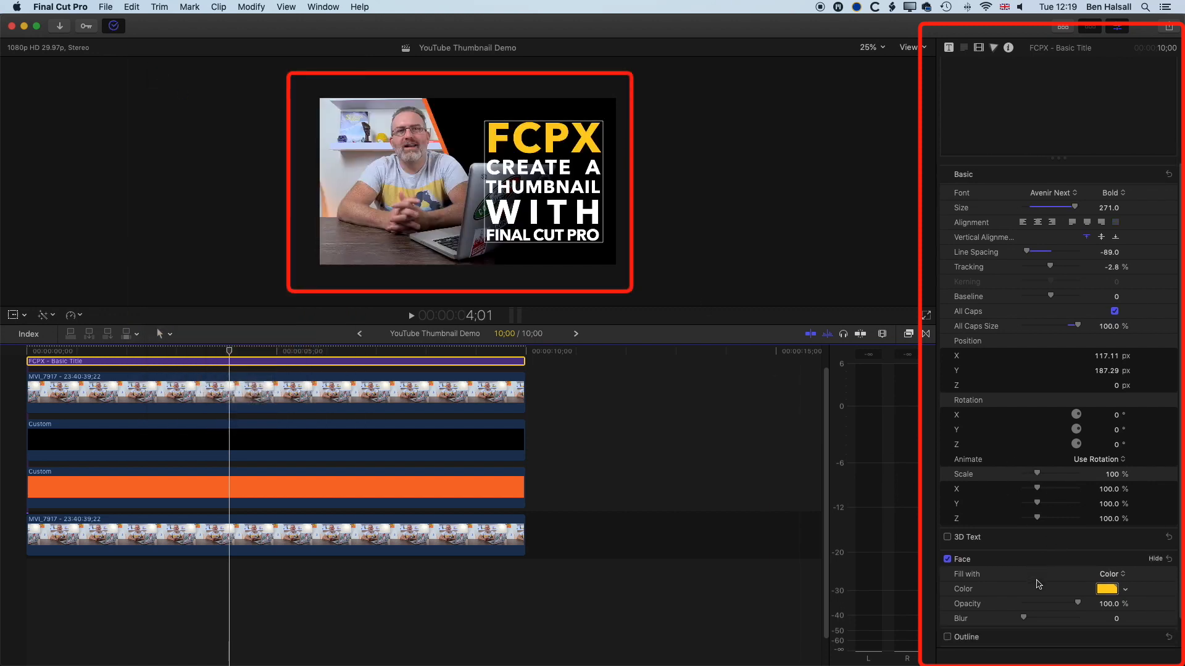
{"action": "left_click", "coordinate": [948, 641]}
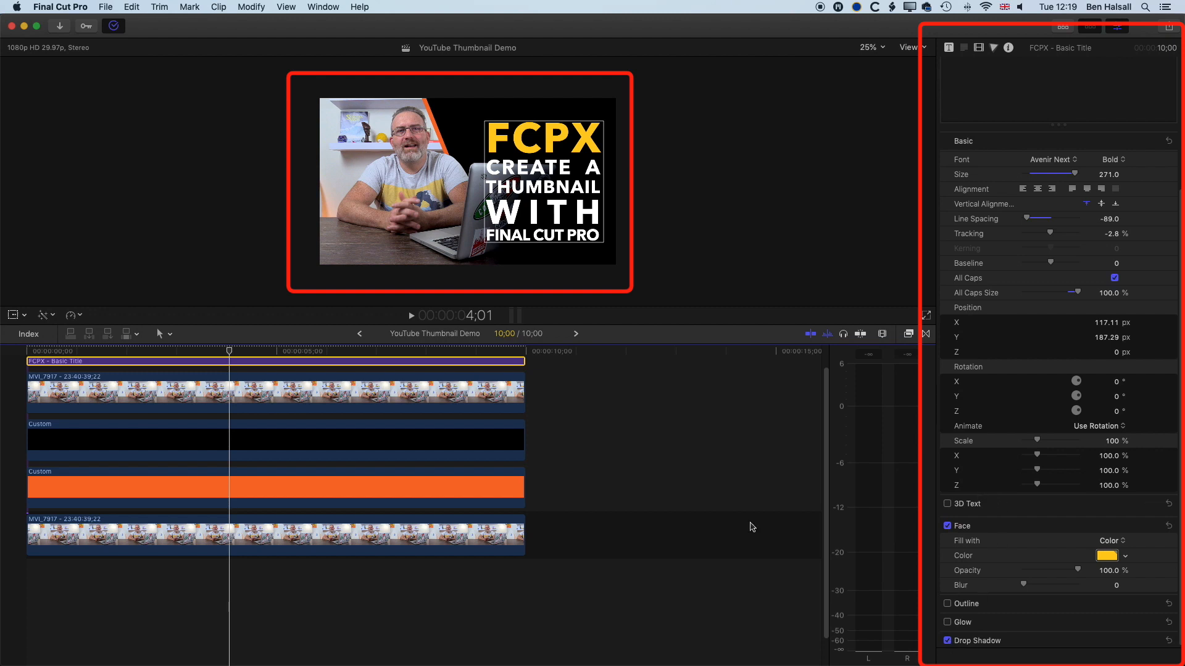
Step: Move Color Board 1's shape mask on the upper MVI_7917 clip up behind the word WITH, and reselect the title with the playhead at 5;17
{"action": "left_click", "coordinate": [231, 397]}
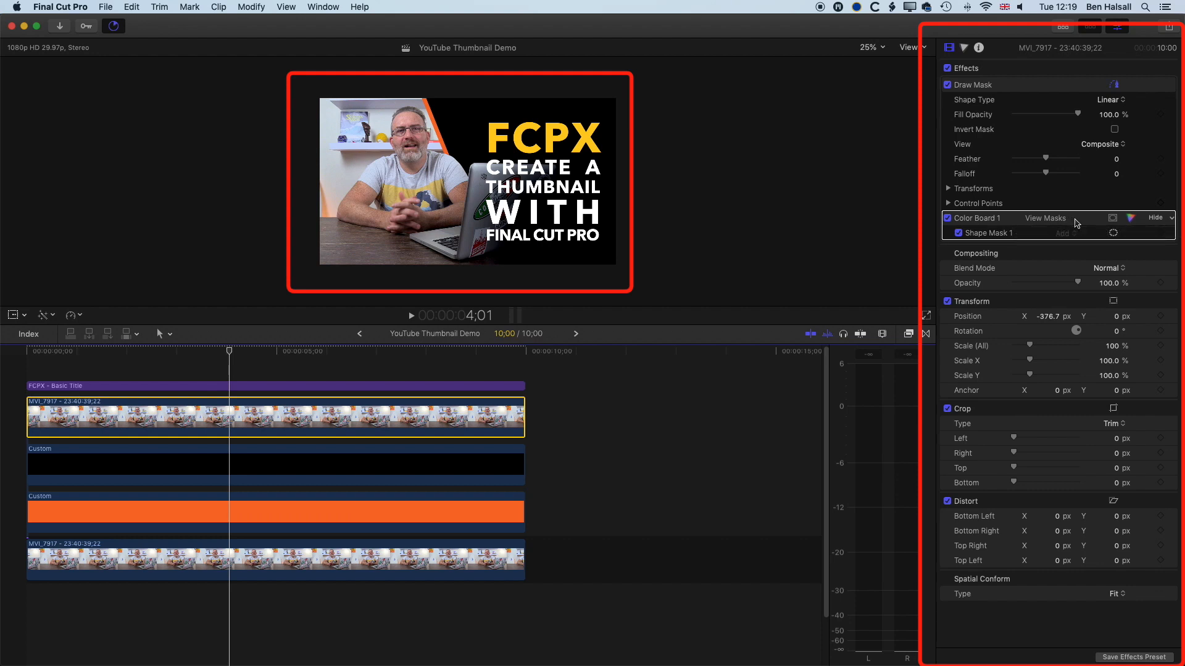
{"action": "left_click", "coordinate": [1002, 236]}
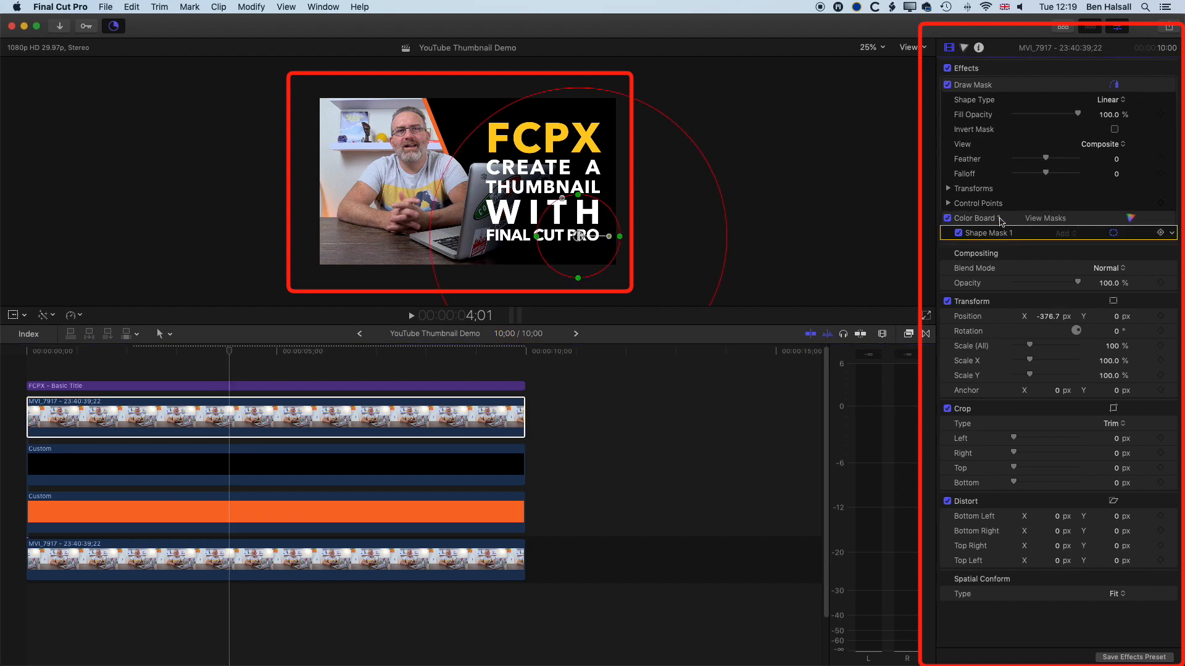
{"action": "left_click_drag", "start_coordinate": [578, 236], "coordinate": [519, 223]}
{"action": "left_click_drag", "start_coordinate": [571, 222], "coordinate": [580, 216]}
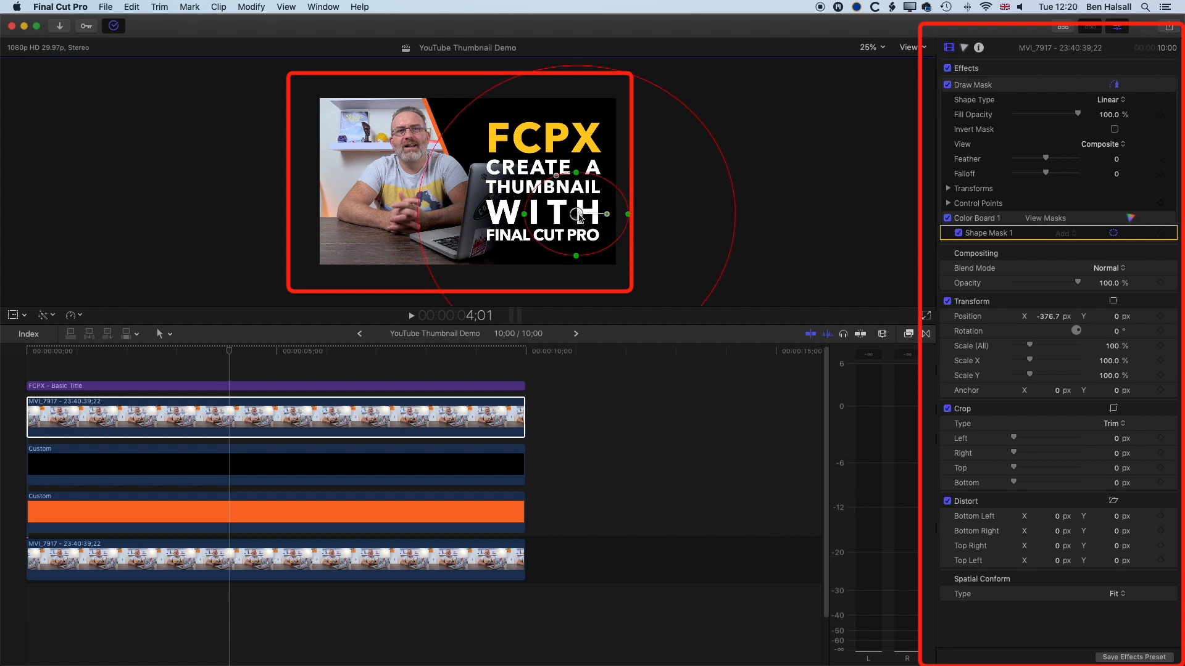
{"action": "left_click_drag", "start_coordinate": [418, 229], "coordinate": [419, 229]}
{"action": "left_click", "coordinate": [304, 367]}
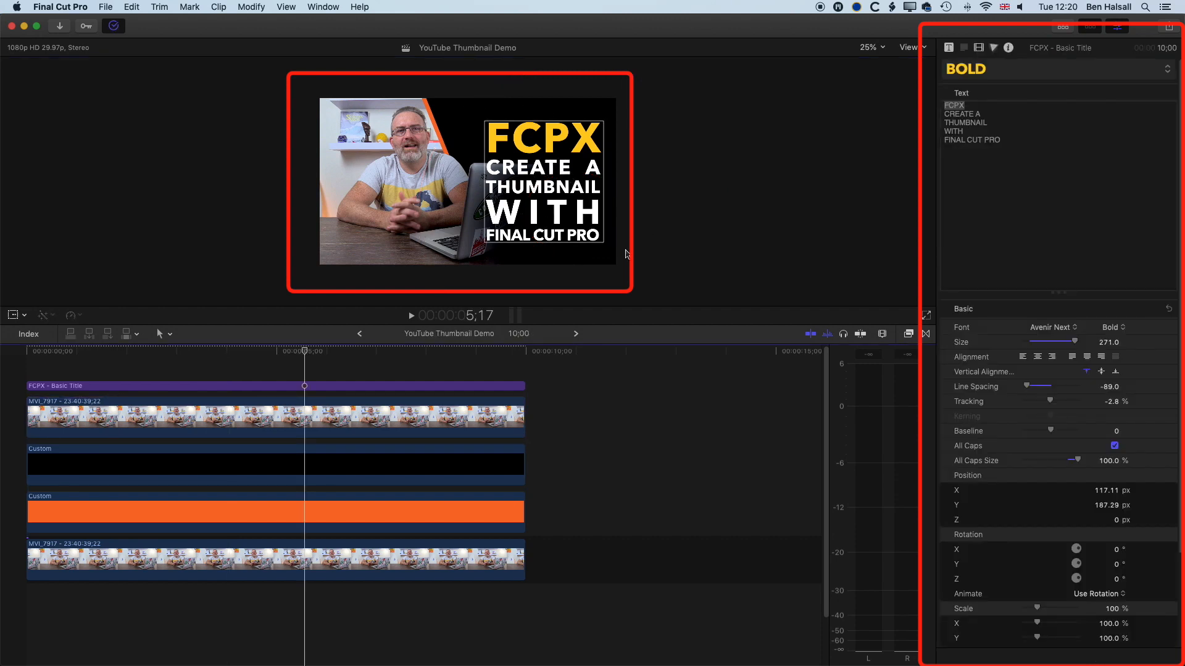
{"action": "left_click", "coordinate": [978, 132]}
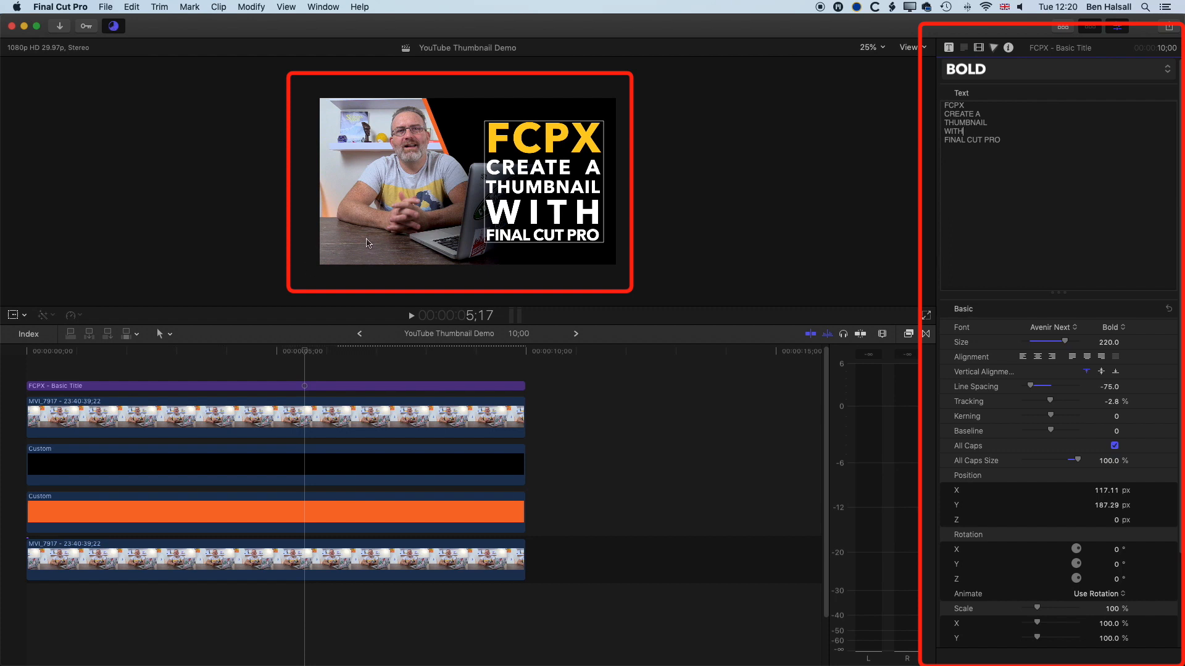
Step: Switch to Finder and collapse the Adobe Photoshop CC 2019 folder in Applications
{"action": "key", "text": "super+Tab"}
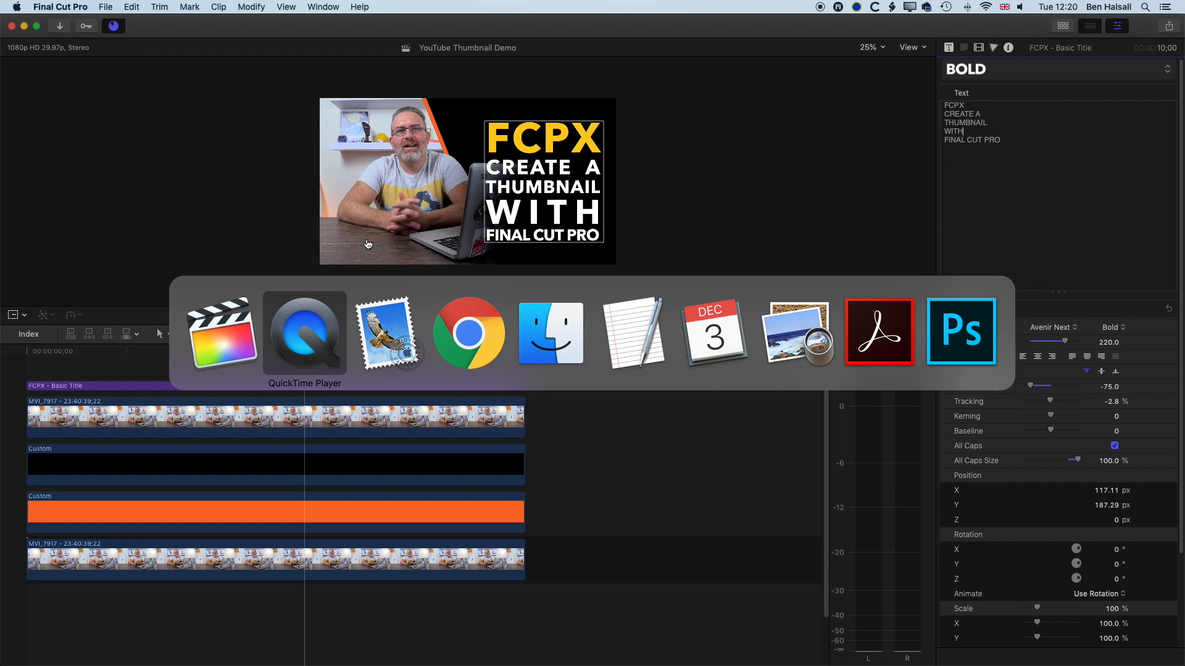
{"action": "key", "text": "super+Tab"}
{"action": "key", "text": "super+Tab"}
{"action": "key", "text": "super+Tab"}
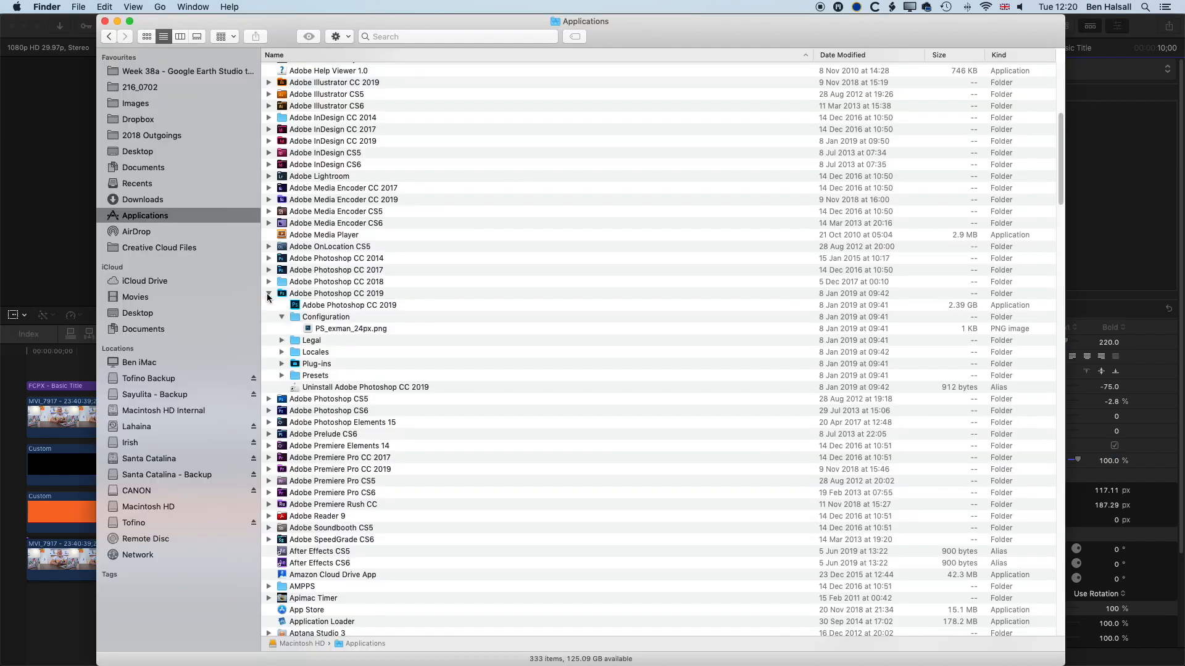
{"action": "left_click", "coordinate": [268, 295]}
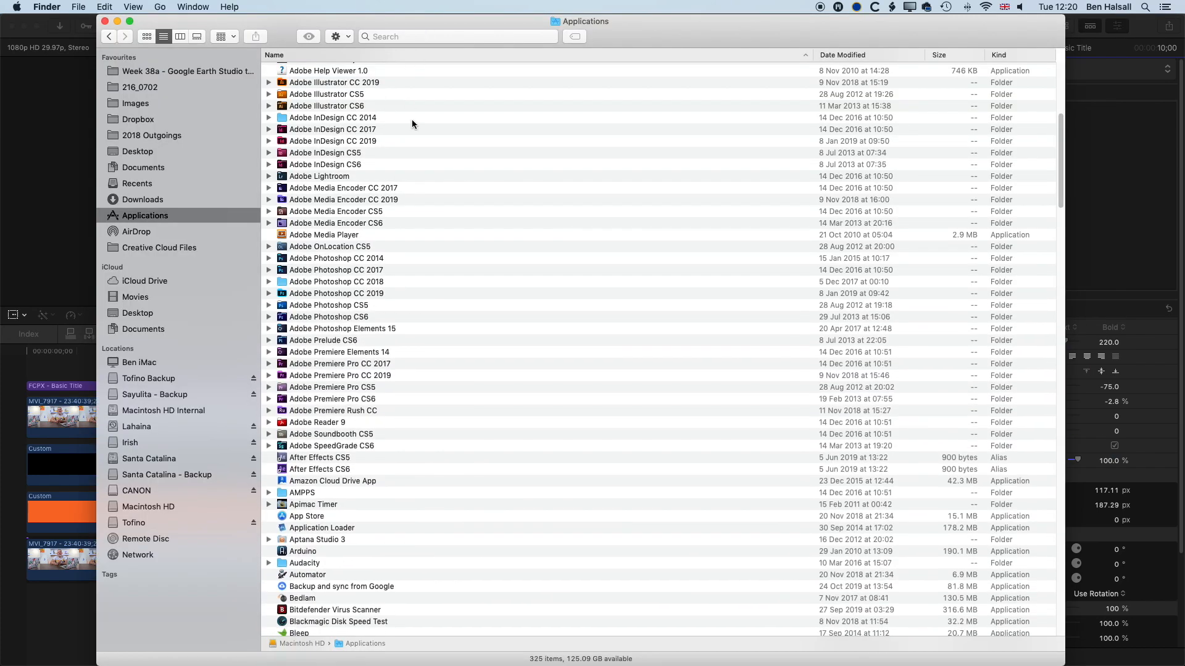
Step: Search the Applications folder for FINAL CUT PRO and limit the results to the kind Application
{"action": "left_click", "coordinate": [441, 38]}
{"action": "type", "text": "FINAL"}
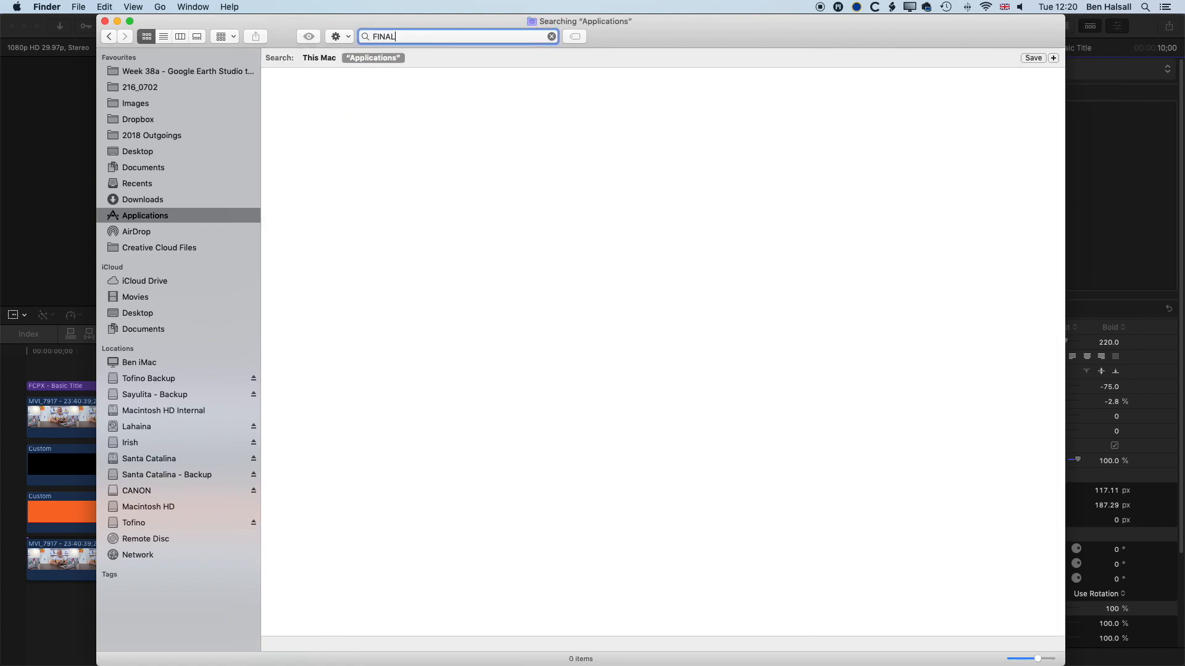
{"action": "type", "text": " CUT PRO"}
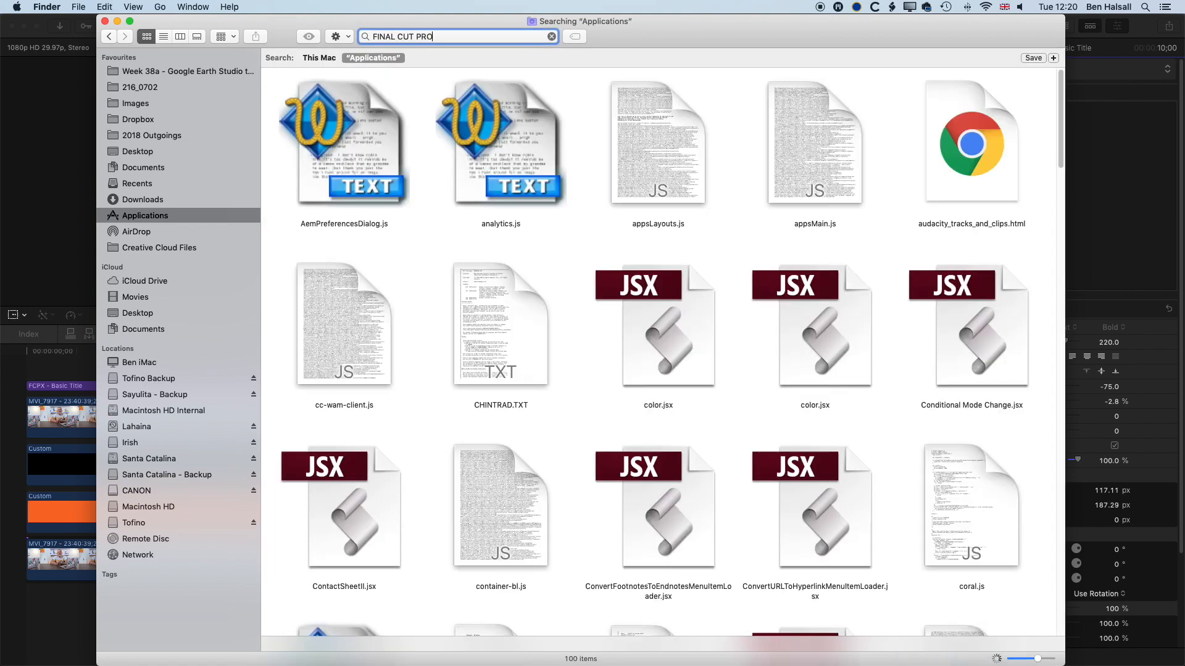
{"action": "left_click", "coordinate": [1055, 58]}
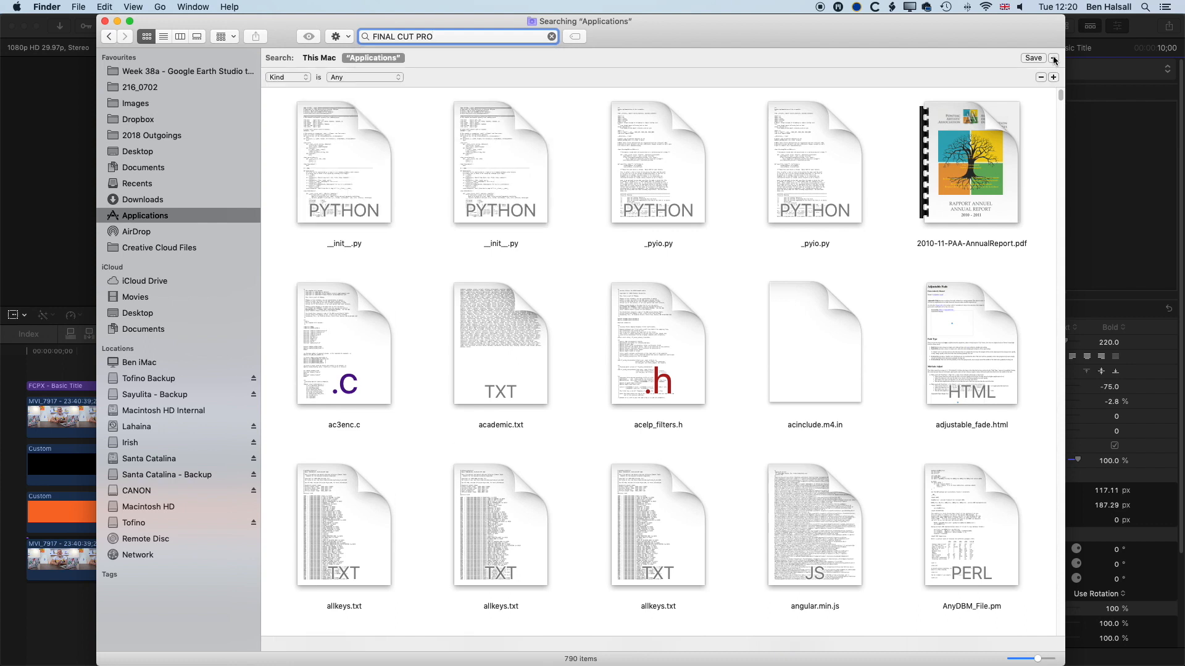
{"action": "left_click", "coordinate": [345, 77]}
{"action": "left_click", "coordinate": [351, 86]}
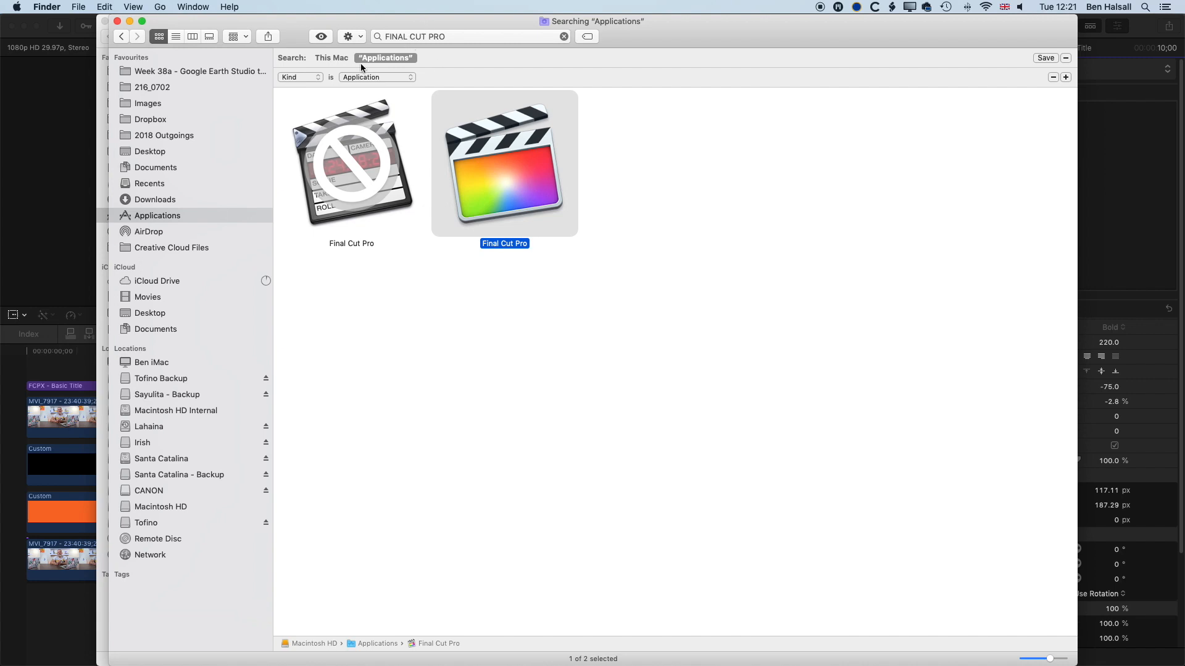
Step: Show the package contents of the current Final Cut Pro app and search them for png
{"action": "right_click", "coordinate": [503, 166]}
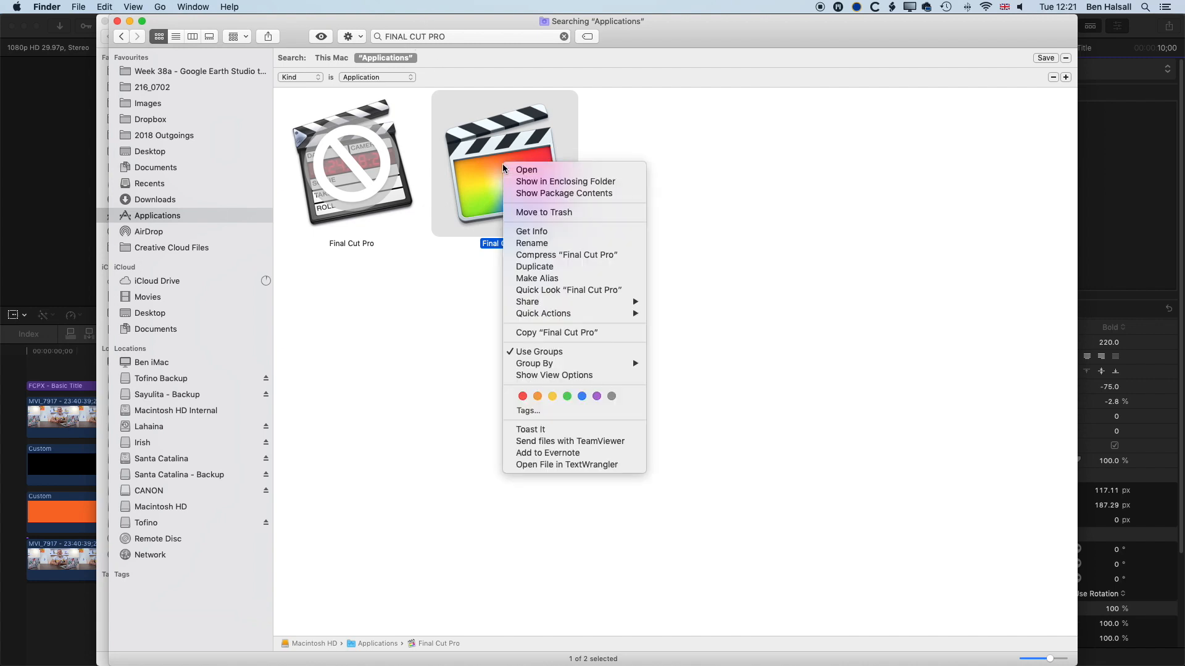
{"action": "left_click", "coordinate": [558, 193]}
{"action": "left_click", "coordinate": [450, 36]}
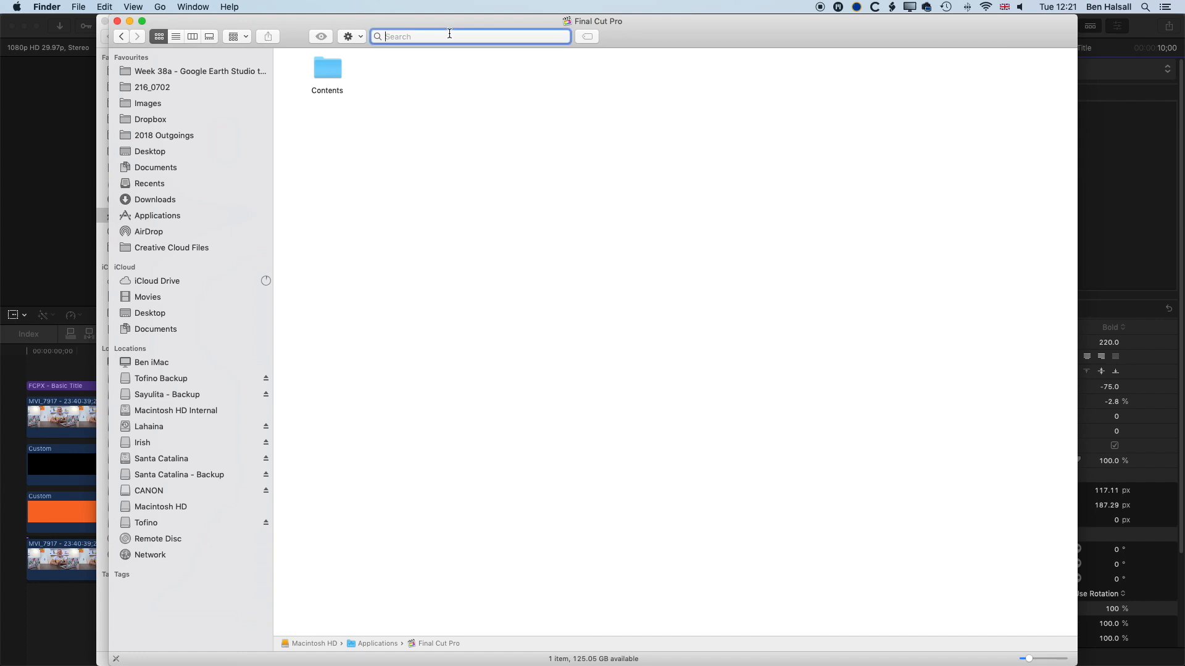
{"action": "type", "text": "png"}
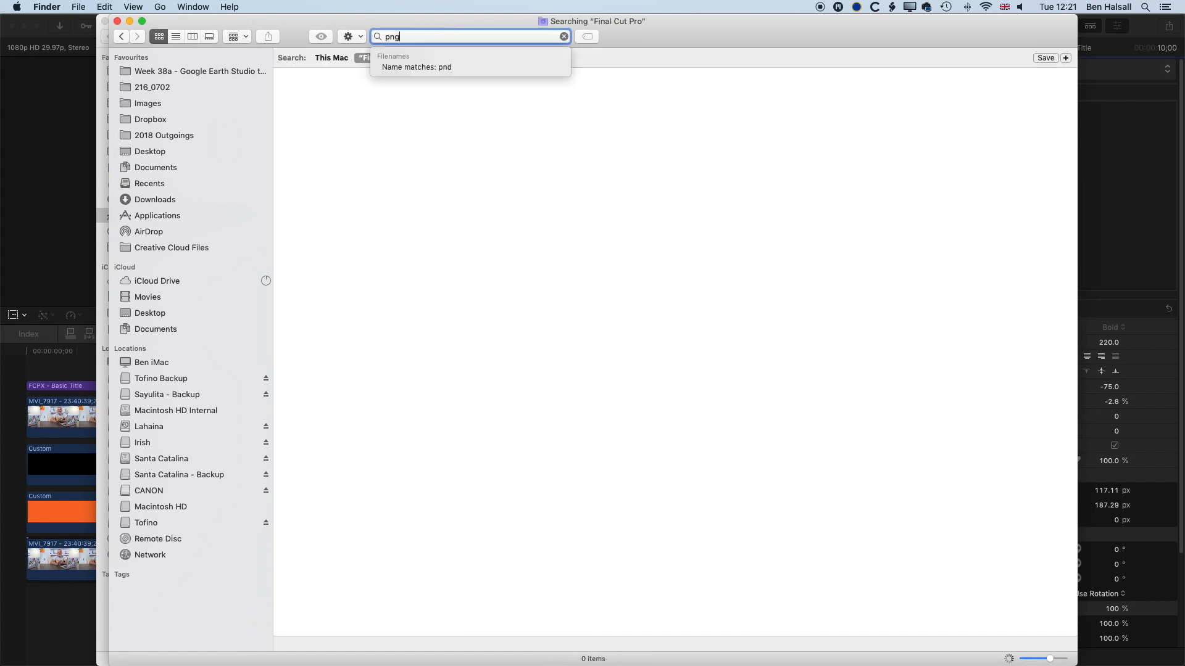
{"action": "key", "text": "Escape"}
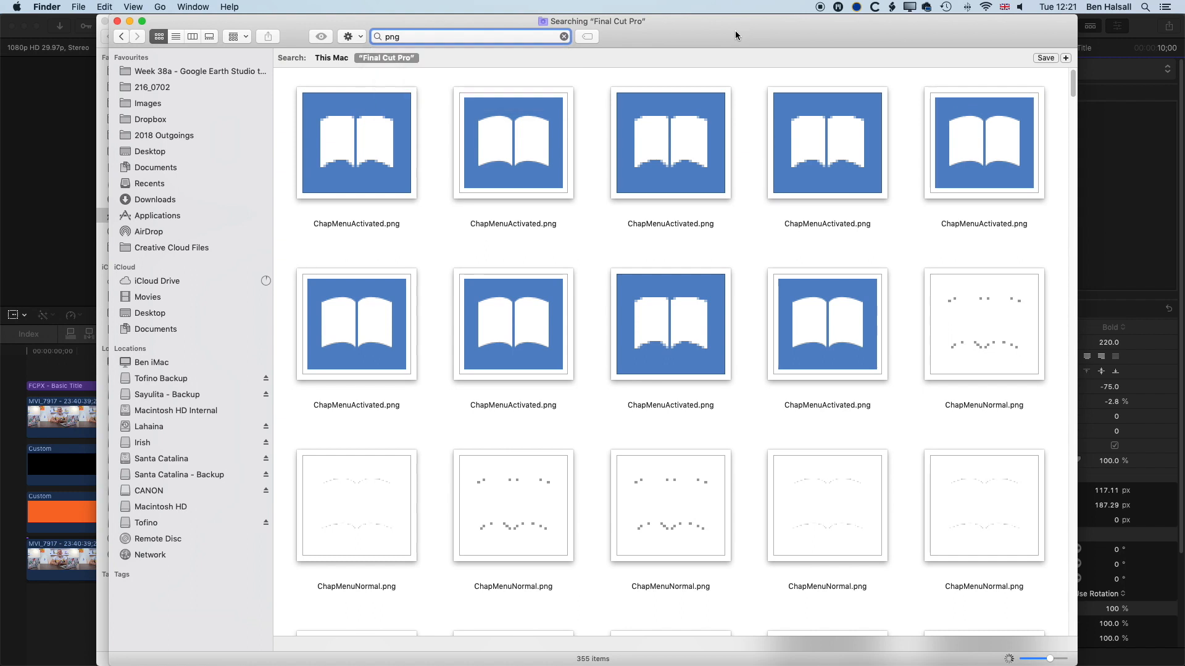
Step: Search the Final Cut Pro package for logo instead and select logo.png
{"action": "key", "text": "Escape"}
{"action": "type", "text": "logo"}
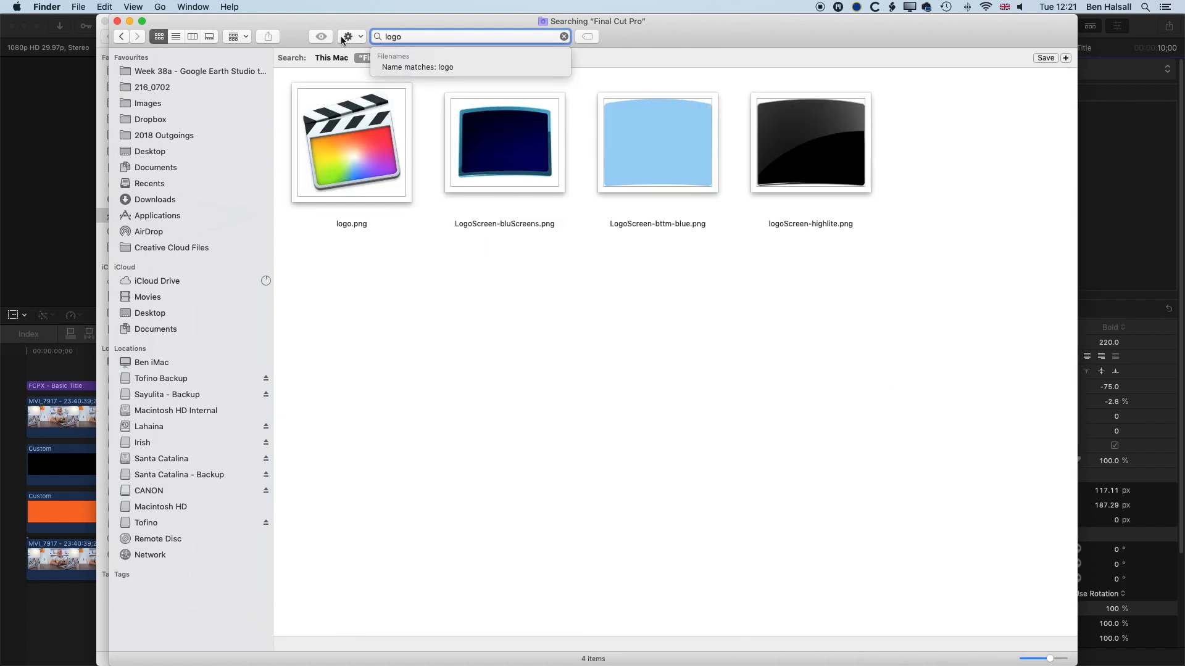
{"action": "left_click", "coordinate": [331, 139]}
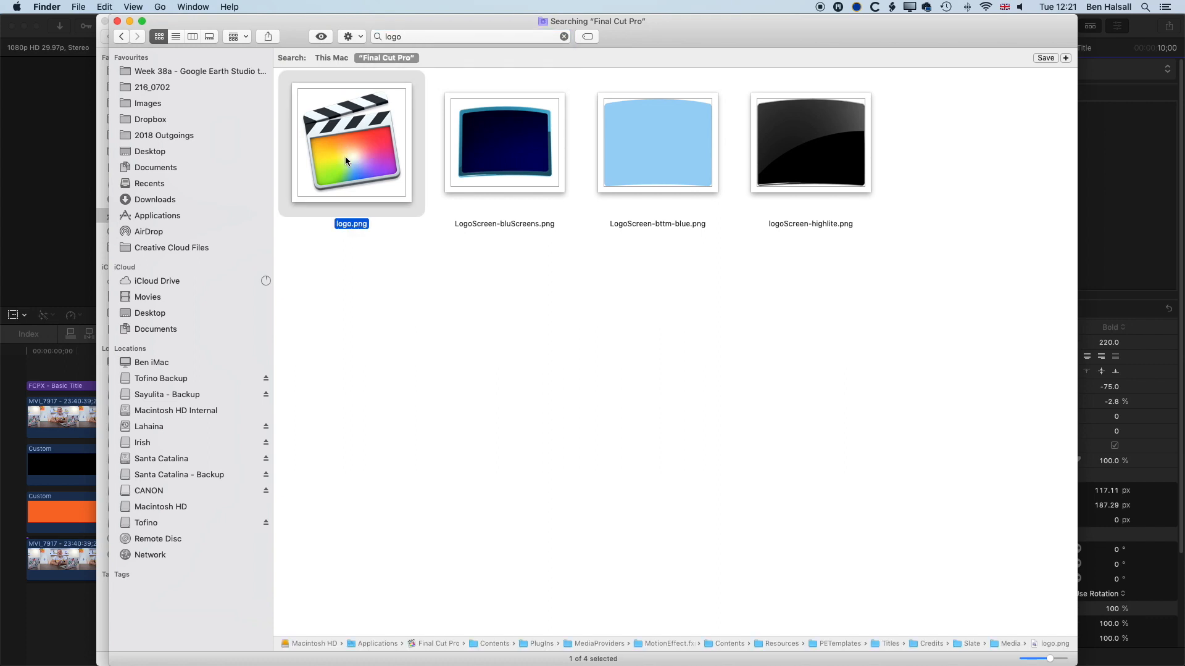
Step: Search the Final Cut Pro package for icns and open Final Cut.icns in Preview
{"action": "key", "text": "super+f"}
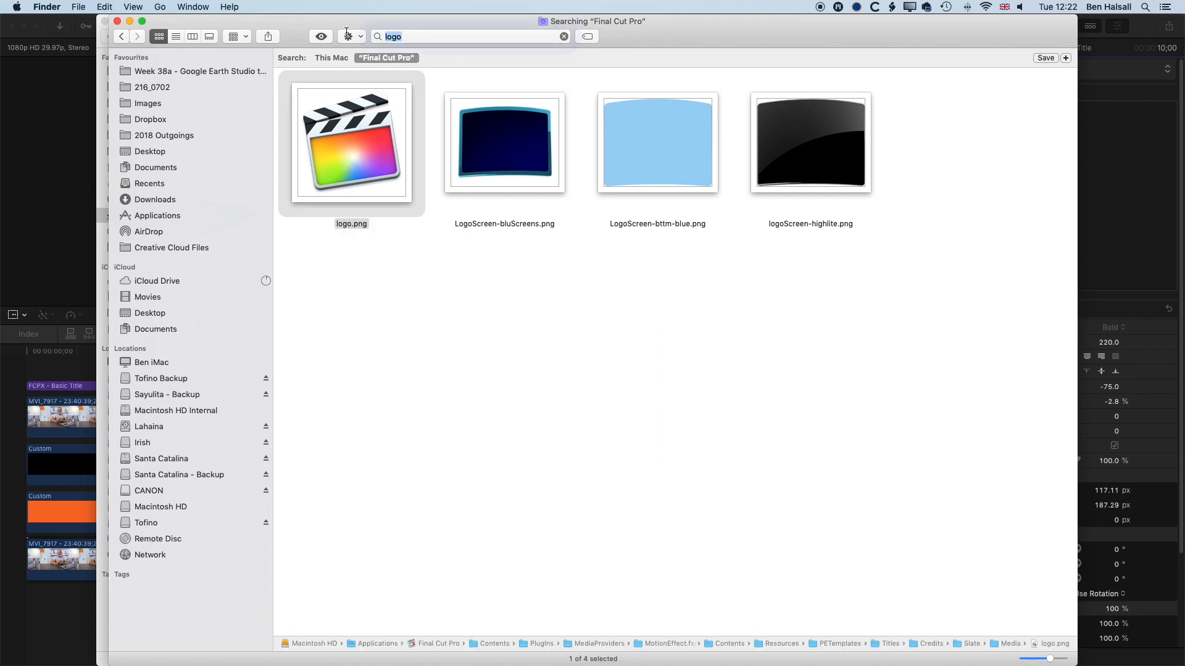
{"action": "type", "text": "icns"}
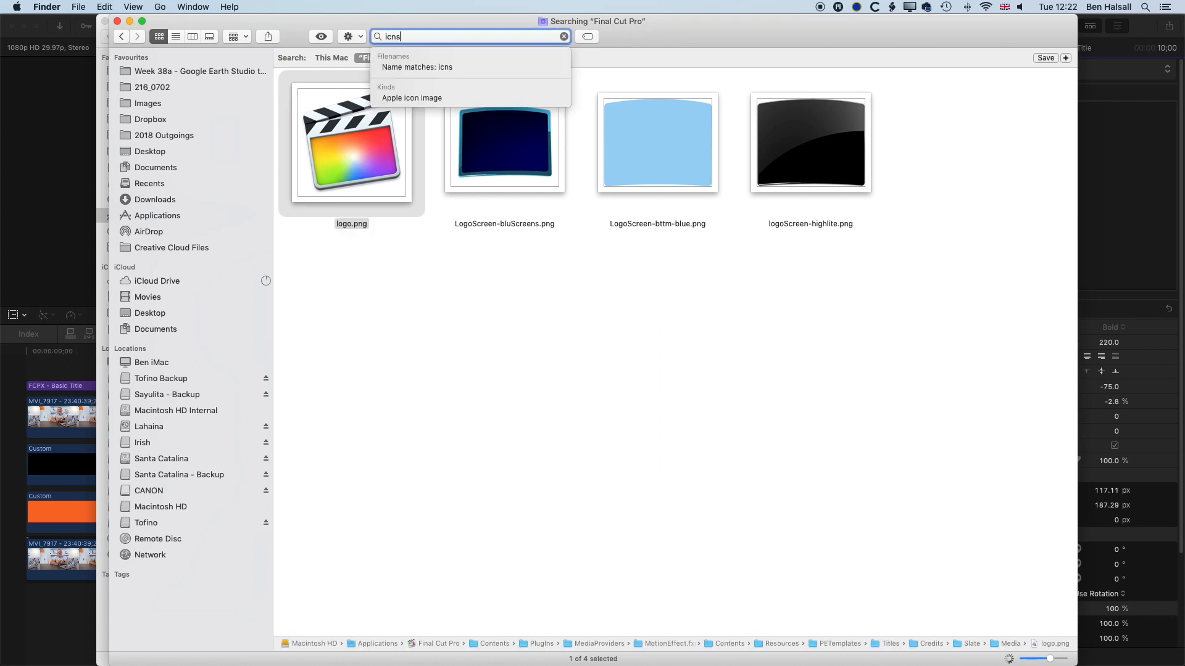
{"action": "left_click", "coordinate": [521, 344]}
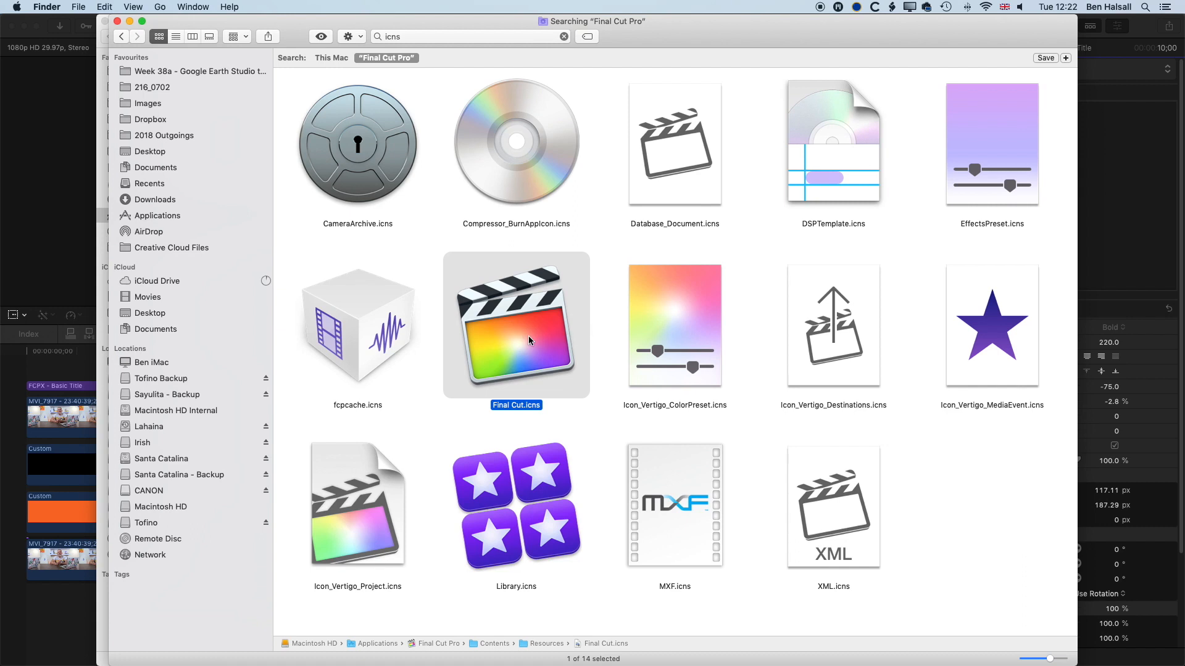
{"action": "right_click", "coordinate": [528, 337]}
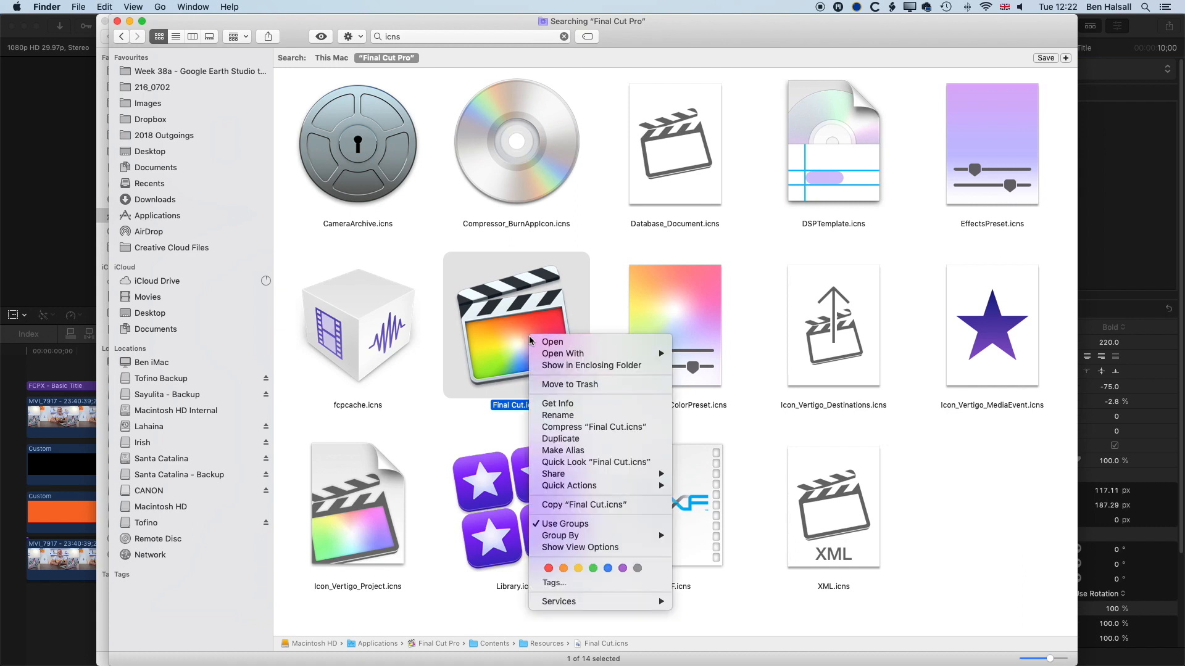
{"action": "mouse_move", "coordinate": [535, 354]}
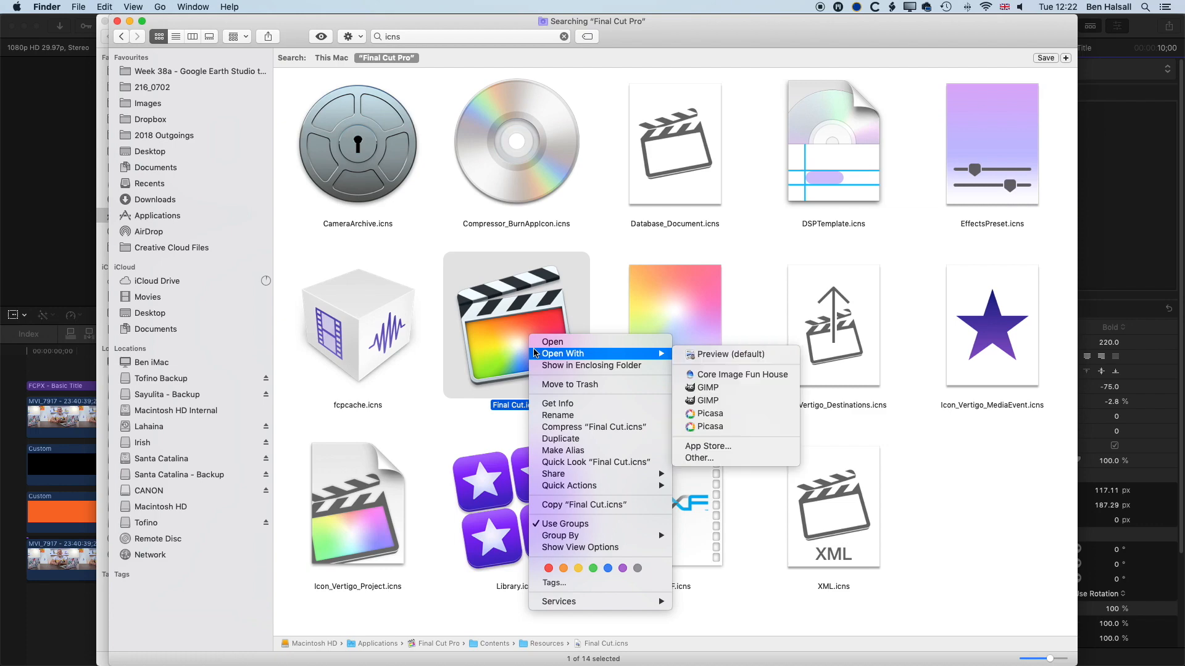
{"action": "left_click", "coordinate": [738, 355]}
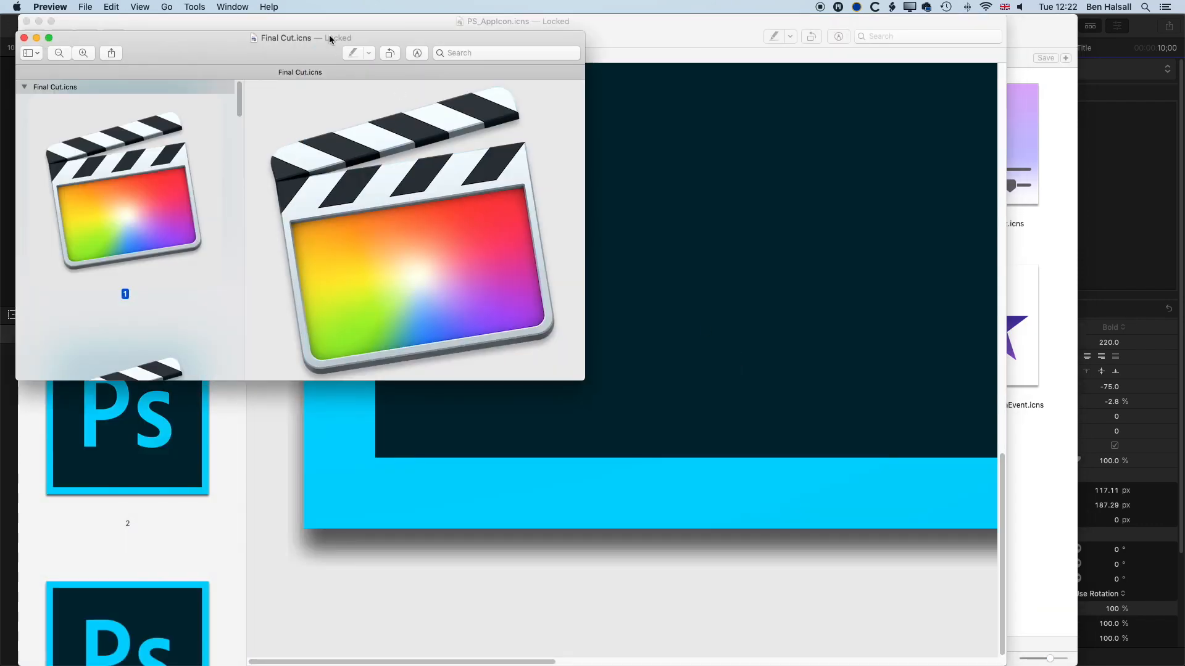
Step: Close the PS_AppIcon.icns window and enlarge the Final Cut.icns window to show the icon bigger
{"action": "left_click_drag", "start_coordinate": [330, 40], "coordinate": [688, 23]}
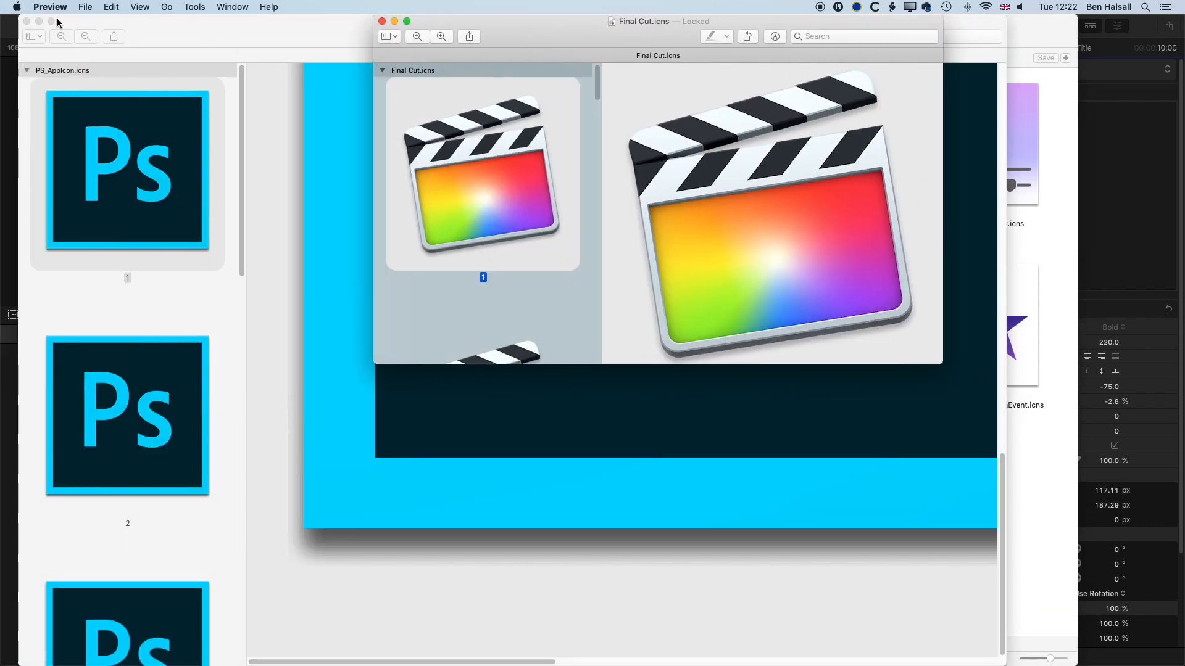
{"action": "left_click", "coordinate": [25, 21]}
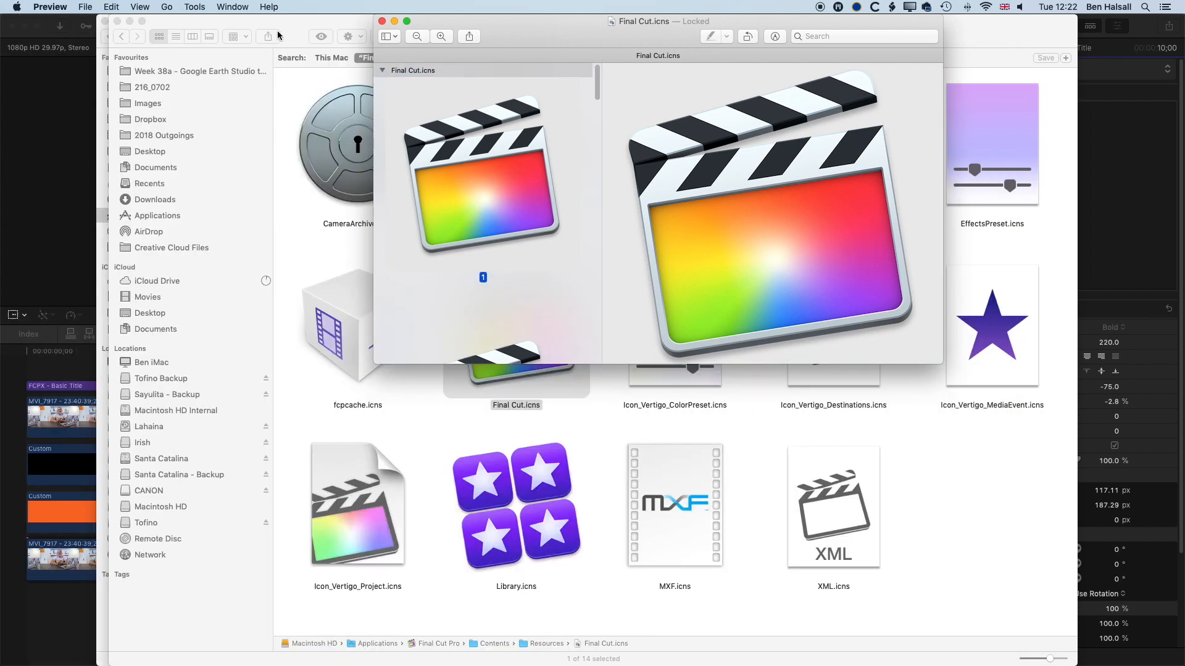
{"action": "left_click_drag", "start_coordinate": [561, 37], "coordinate": [302, 37]}
{"action": "left_click_drag", "start_coordinate": [683, 364], "coordinate": [943, 583]}
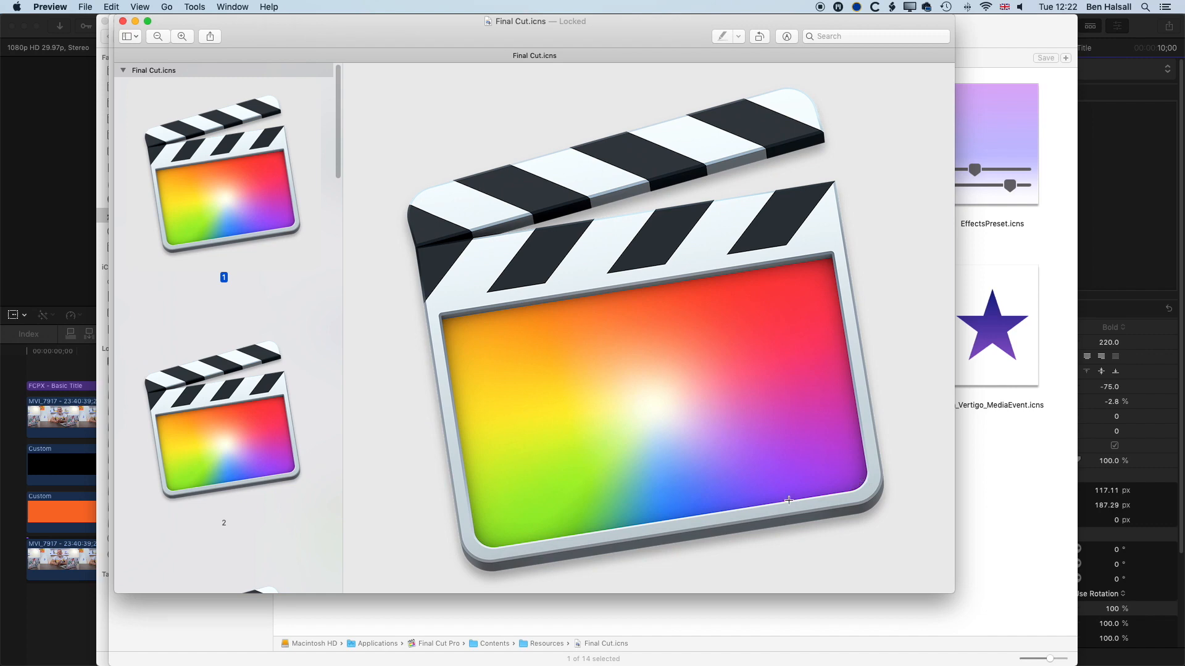
{"action": "left_click_drag", "start_coordinate": [956, 595], "coordinate": [1098, 651]}
Step: Compare the resolutions of the icon versions in Final Cut.icns, ending with version 1 selected and examined up close
{"action": "left_click", "coordinate": [205, 417]}
{"action": "scroll", "coordinate": [209, 428], "scroll_direction": "down", "scroll_amount": 5}
{"action": "left_click", "coordinate": [213, 417]}
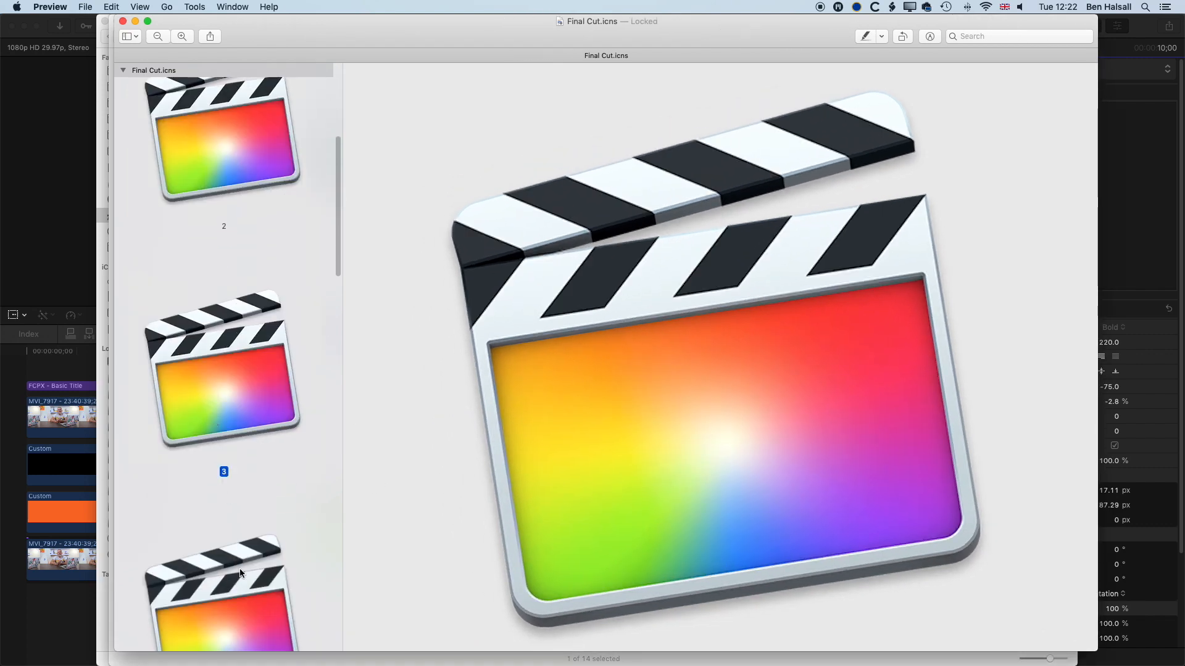
{"action": "left_click", "coordinate": [242, 575]}
{"action": "scroll", "coordinate": [244, 573], "scroll_direction": "down", "scroll_amount": 5}
{"action": "left_click", "coordinate": [221, 514]}
{"action": "scroll", "coordinate": [239, 607], "scroll_direction": "down", "scroll_amount": 1}
{"action": "scroll", "coordinate": [239, 608], "scroll_direction": "down", "scroll_amount": 1}
{"action": "left_click", "coordinate": [242, 593]}
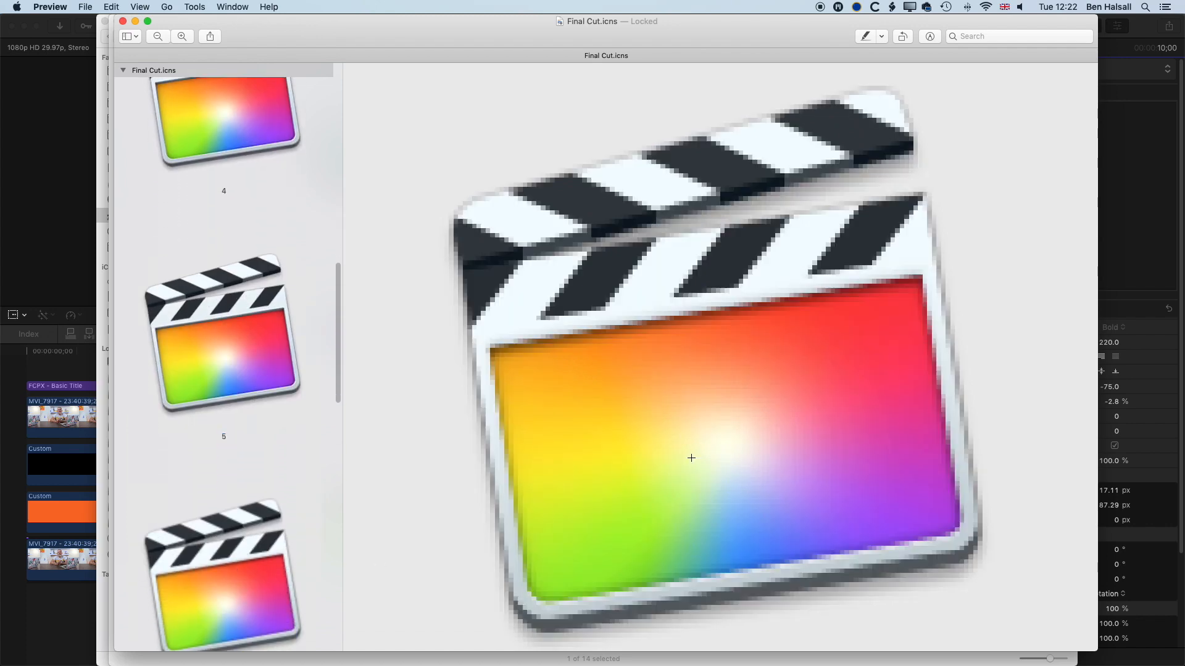
{"action": "scroll", "coordinate": [235, 458], "scroll_direction": "down", "scroll_amount": 5}
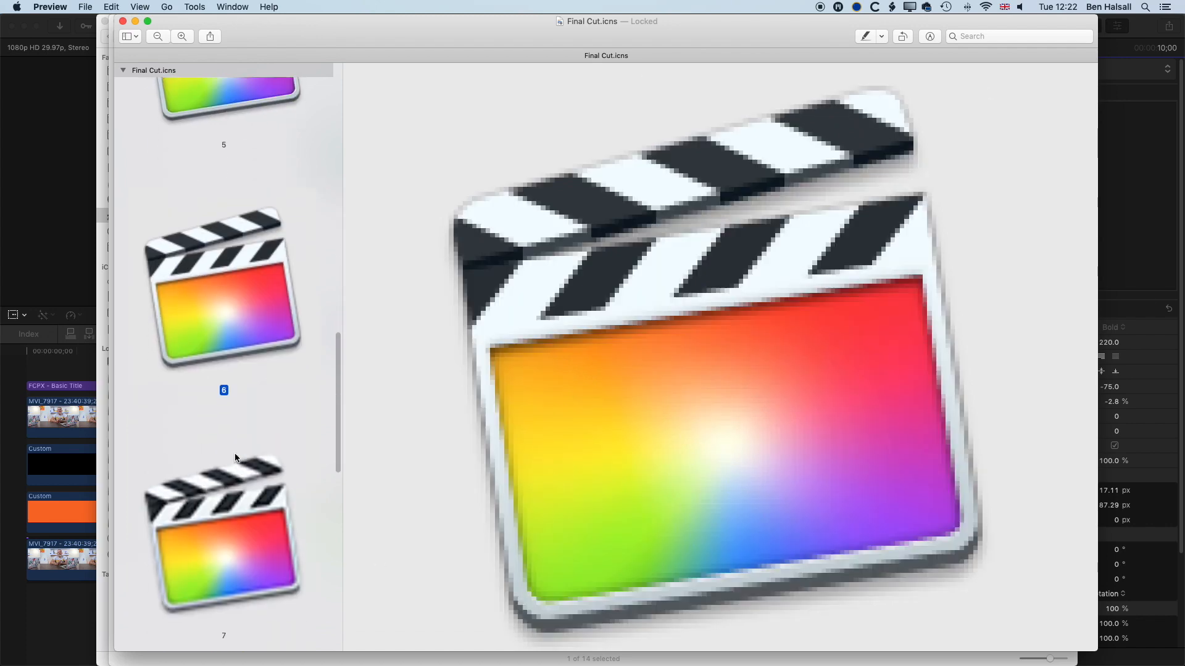
{"action": "left_click", "coordinate": [235, 499]}
{"action": "scroll", "coordinate": [232, 398], "scroll_direction": "up", "scroll_amount": 15}
{"action": "left_click", "coordinate": [217, 180]}
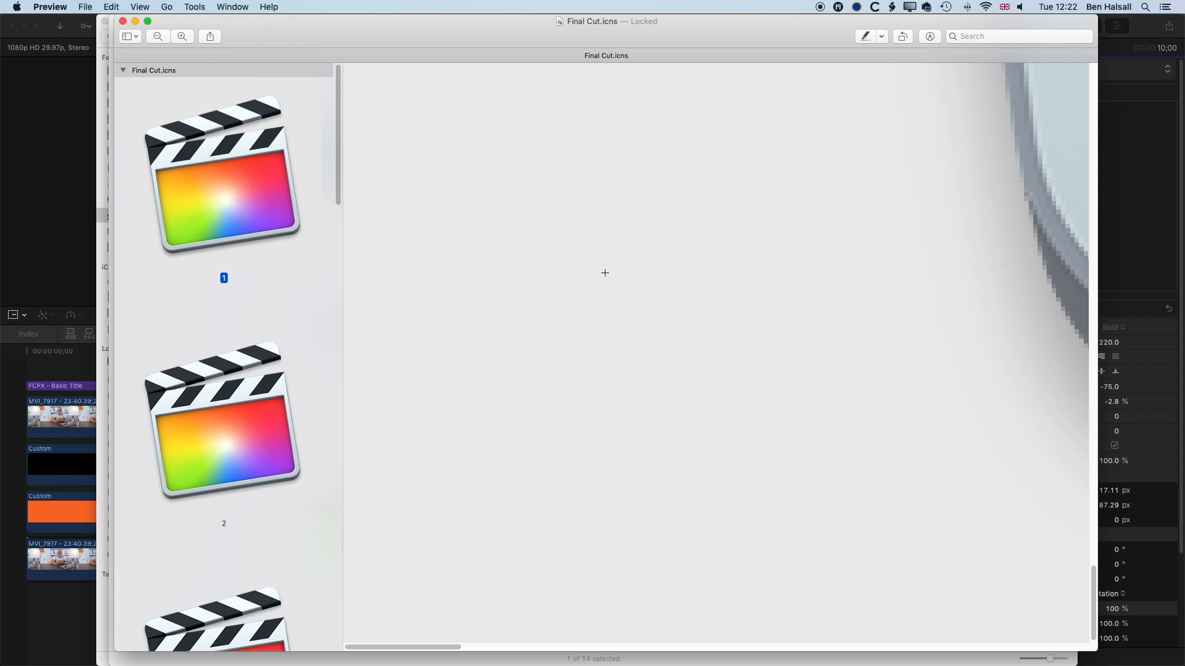
{"action": "scroll", "coordinate": [615, 273], "scroll_direction": "right", "scroll_amount": 10}
{"action": "scroll", "coordinate": [615, 273], "scroll_direction": "down", "scroll_amount": 4}
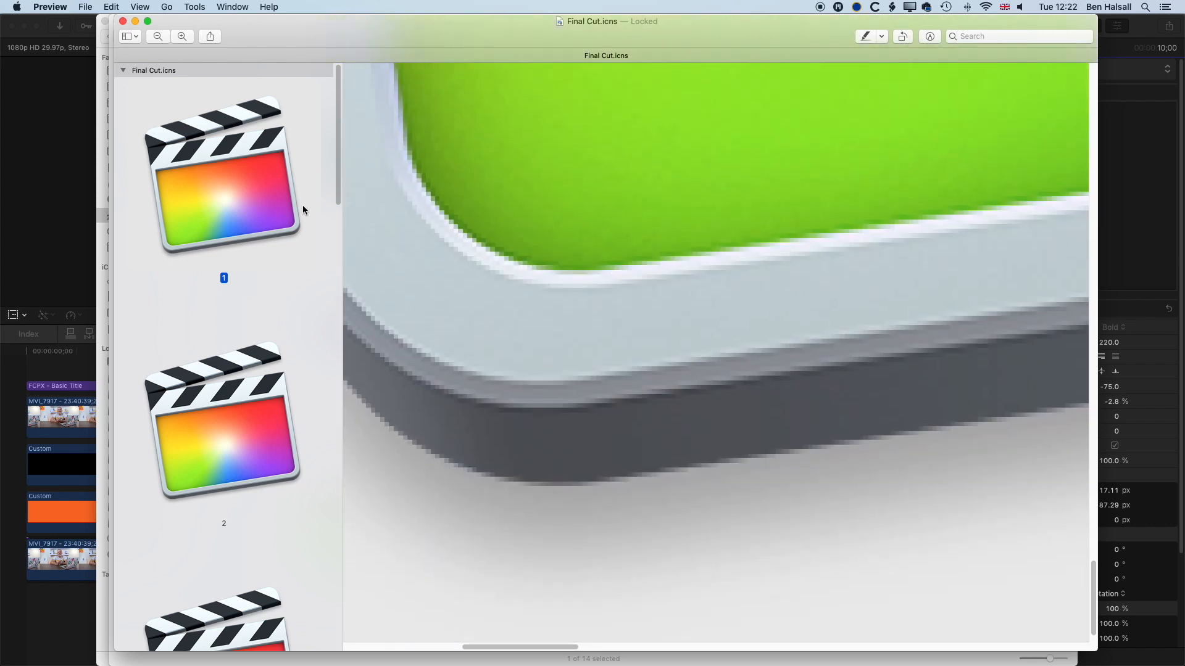
Step: Export the icon to the Desktop as a PNG with alpha, named Final Cut Logo
{"action": "left_click", "coordinate": [85, 6]}
{"action": "left_click", "coordinate": [157, 227]}
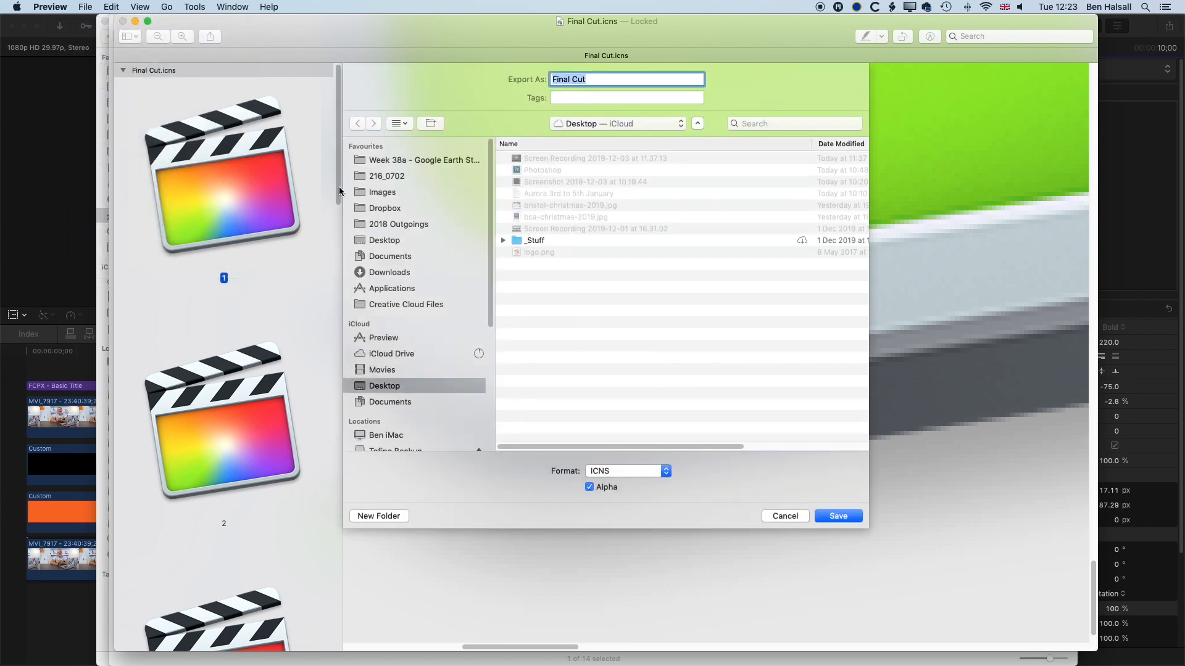
{"action": "left_click", "coordinate": [630, 472]}
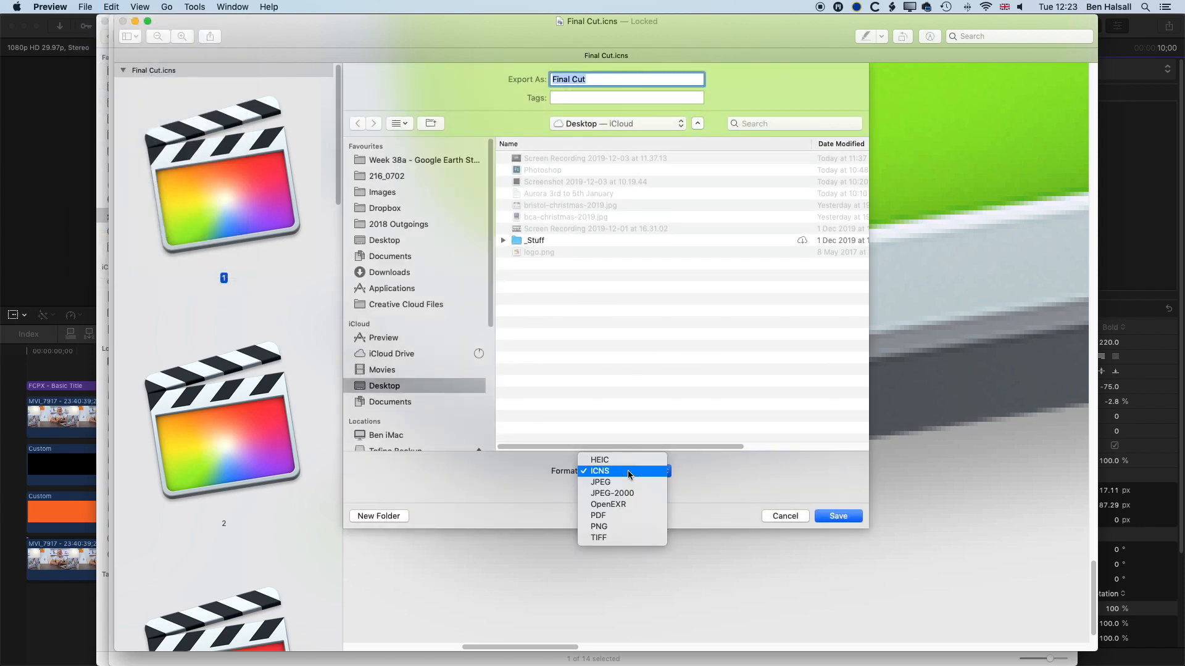
{"action": "left_click", "coordinate": [618, 526]}
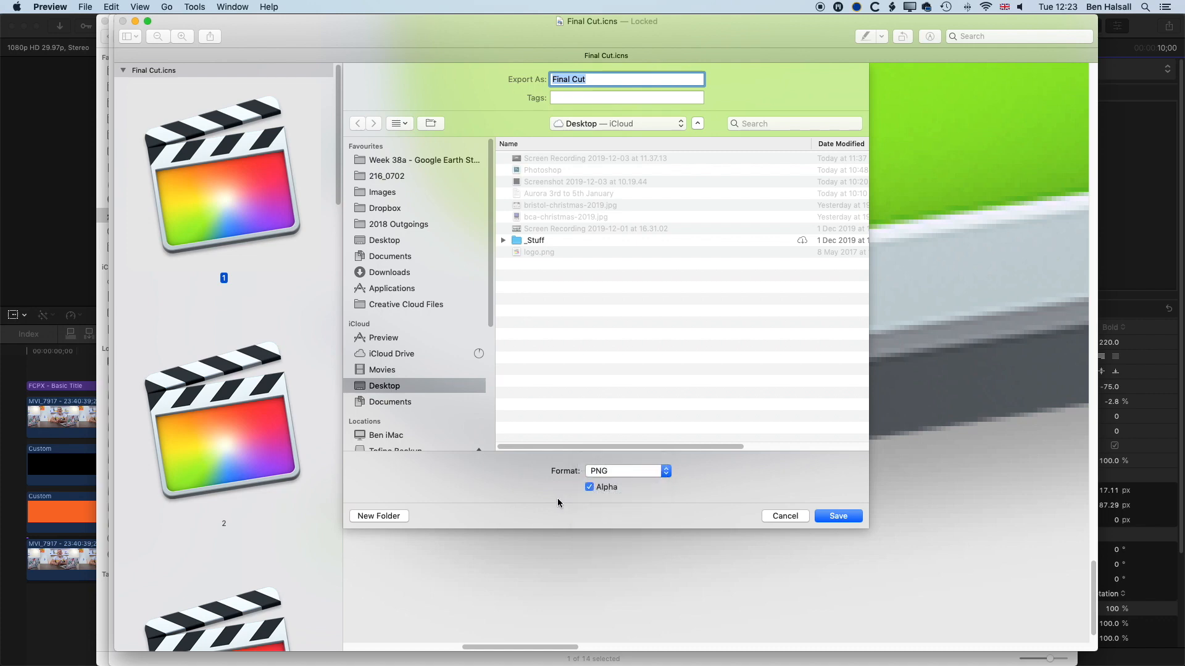
{"action": "left_click", "coordinate": [632, 80]}
{"action": "left_click", "coordinate": [838, 516]}
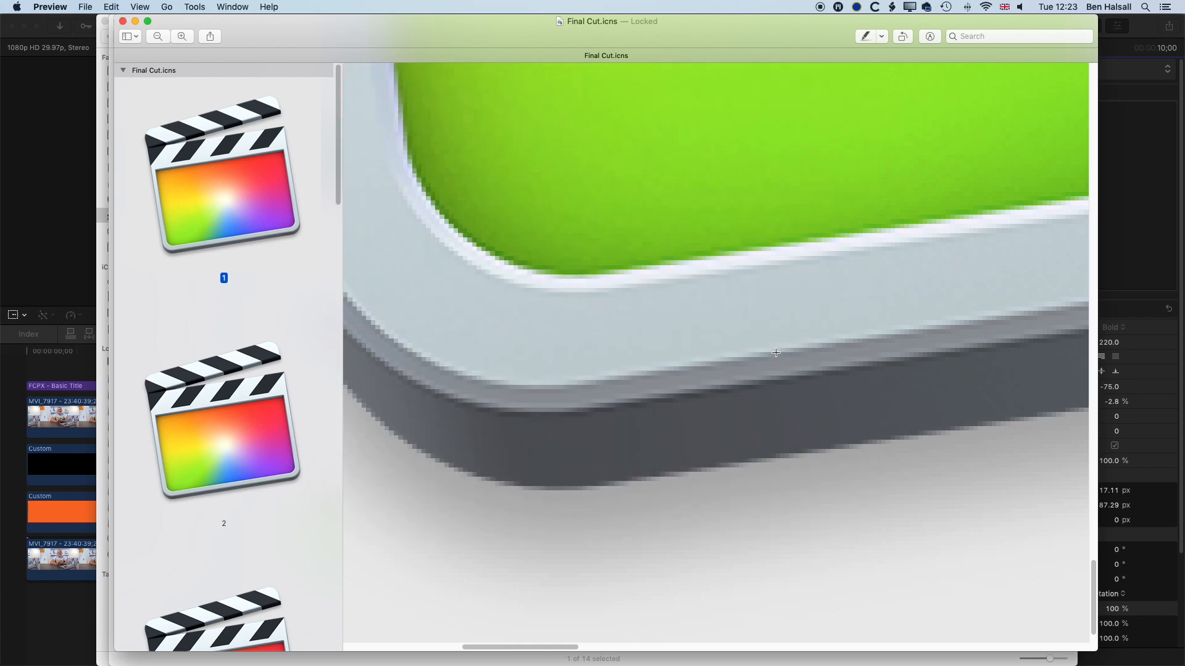
Step: Add the Final Cut Logo file from the Desktop folder in Finder to the Final Cut Pro timeline, above the title at the project's start
{"action": "left_click", "coordinate": [66, 115]}
{"action": "key", "text": "super+Tab"}
{"action": "key", "text": "super+Tab"}
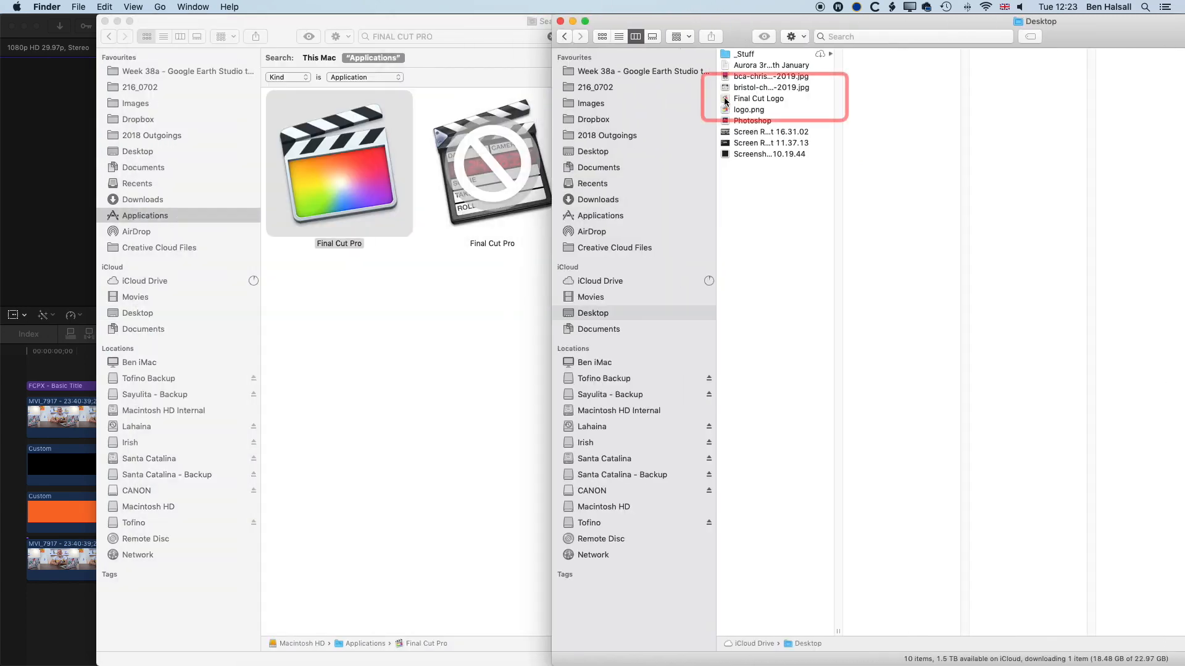
{"action": "left_click", "coordinate": [725, 102]}
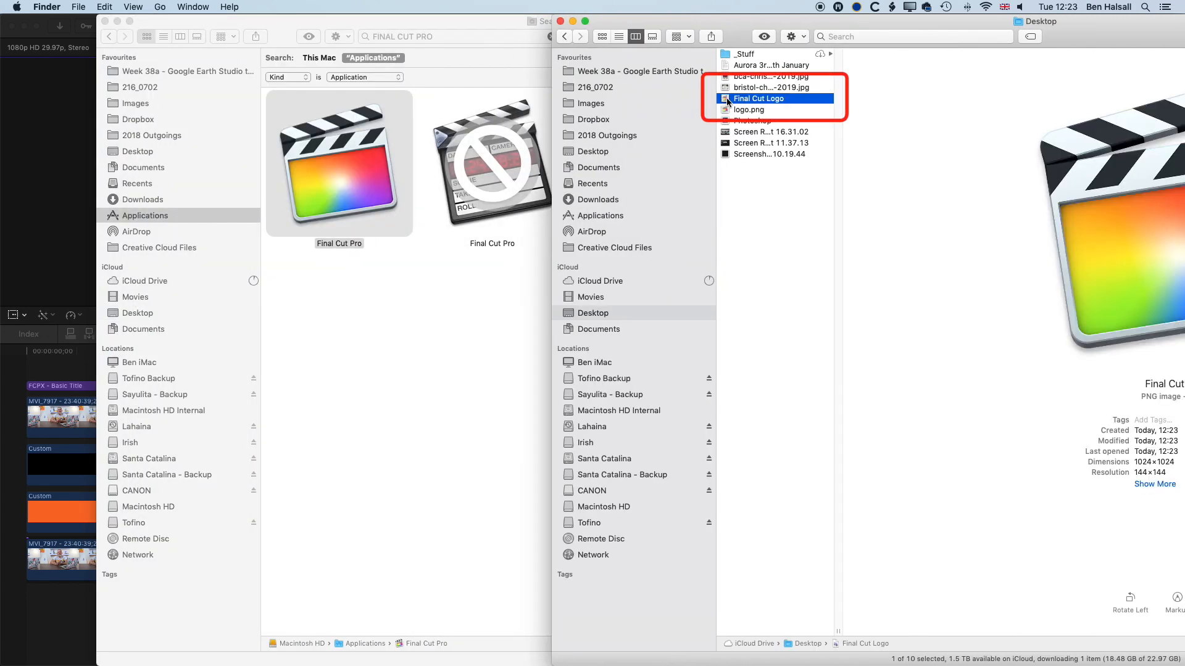
{"action": "left_click_drag", "start_coordinate": [725, 101], "coordinate": [571, 118]}
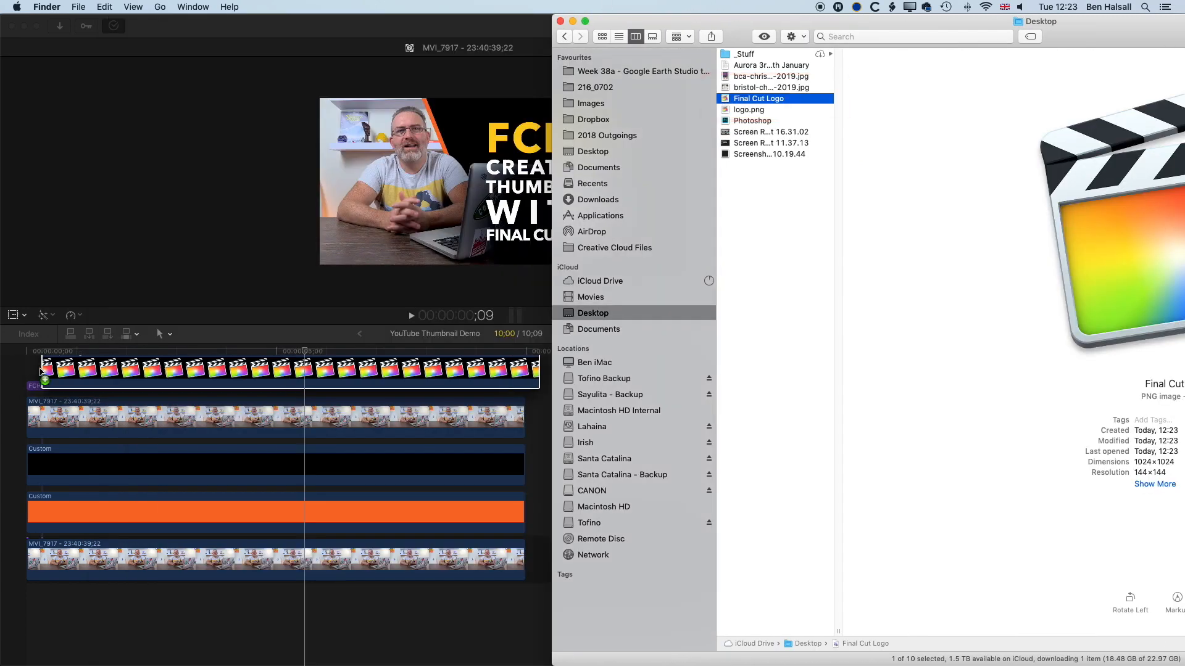
{"action": "left_click_drag", "start_coordinate": [13, 371], "coordinate": [28, 361]}
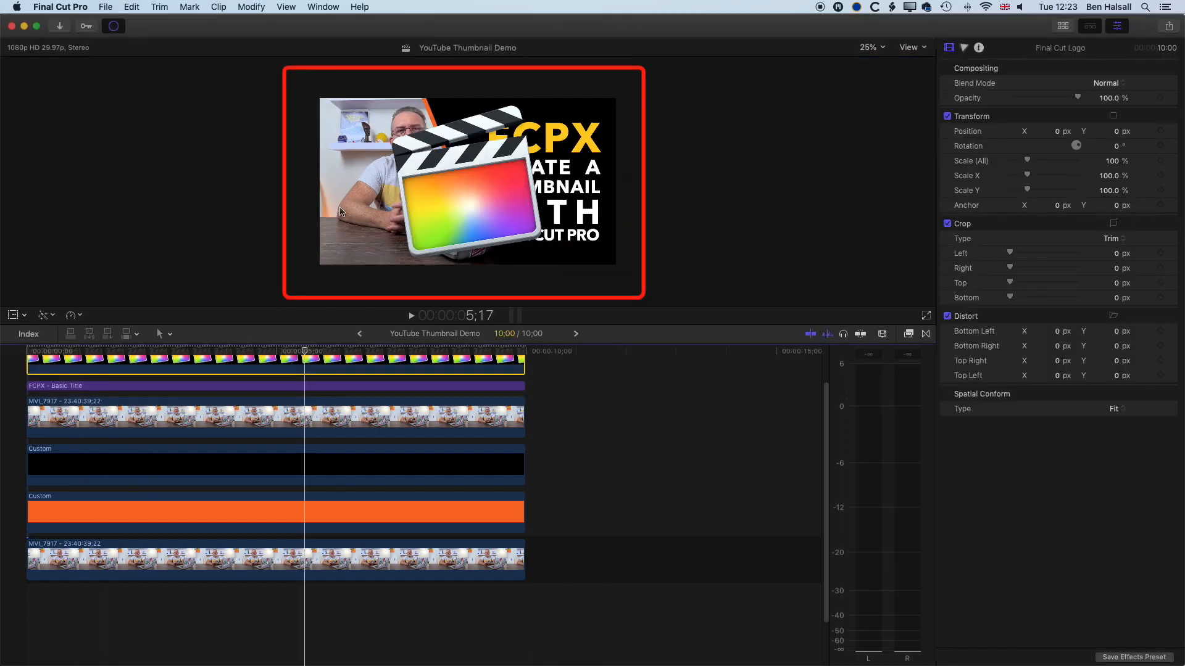
Step: Scale the logo to about 27.67% and move it to the thumbnail's lower-left corner, about X -755 px, Y -339.7 px
{"action": "left_click_drag", "start_coordinate": [306, 350], "coordinate": [134, 354]}
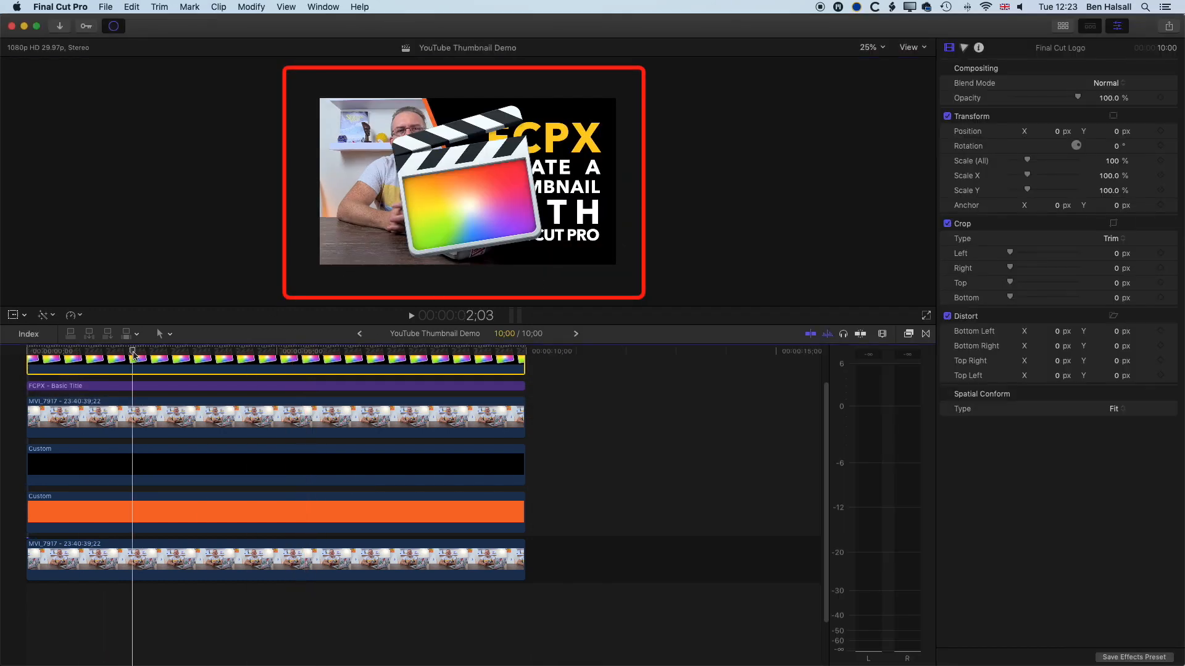
{"action": "key", "text": "shift+t"}
{"action": "left_click_drag", "start_coordinate": [551, 98], "coordinate": [496, 154]}
{"action": "left_click_drag", "start_coordinate": [480, 195], "coordinate": [364, 241]}
{"action": "left_click_drag", "start_coordinate": [379, 206], "coordinate": [375, 211]}
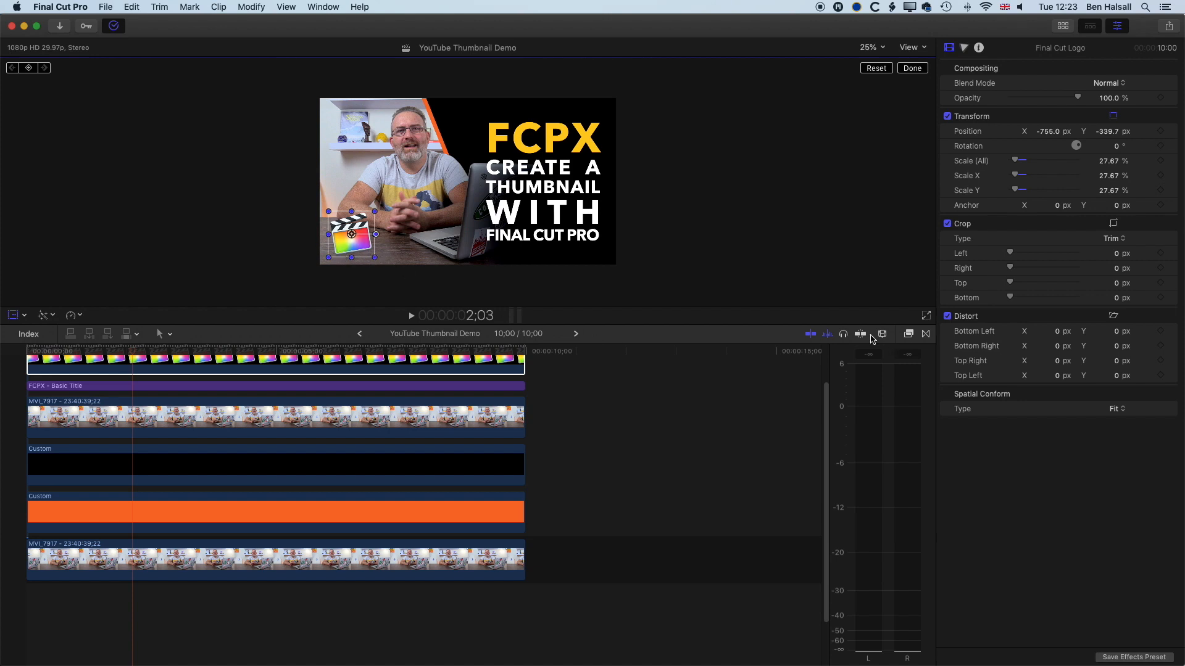
Step: Find the Drop Shadow effect by searching for "drop", apply it to the Final Cut Logo clip, and finish the transform editing
{"action": "left_click", "coordinate": [908, 334]}
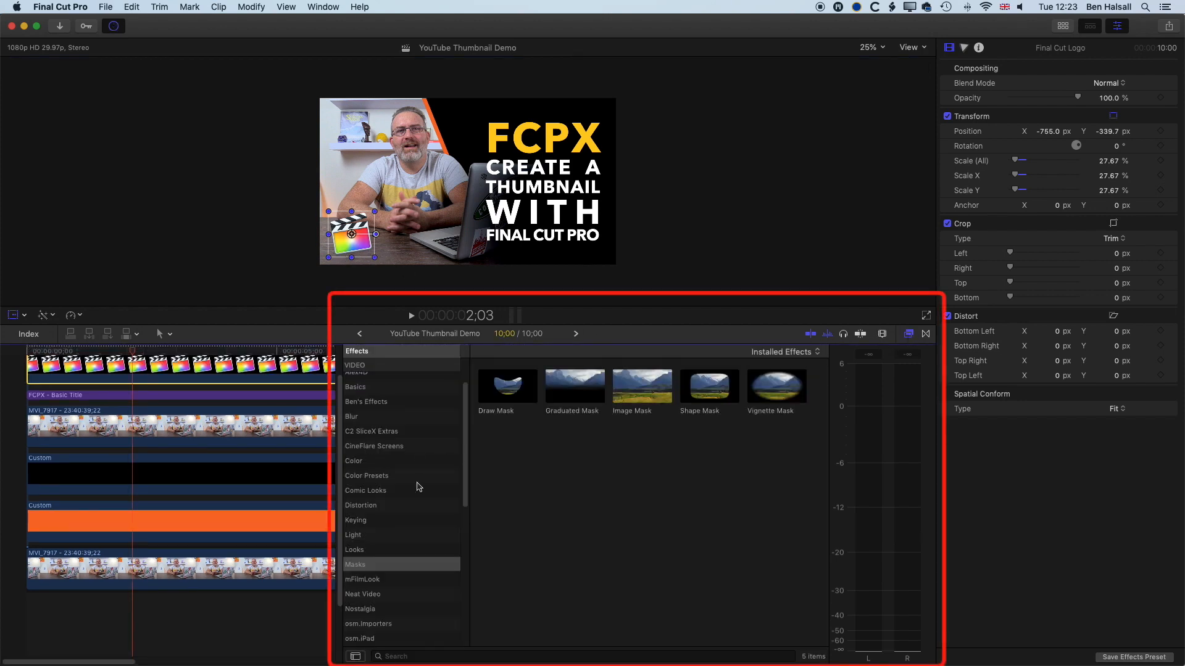
{"action": "scroll", "coordinate": [381, 364], "scroll_direction": "up", "scroll_amount": 3}
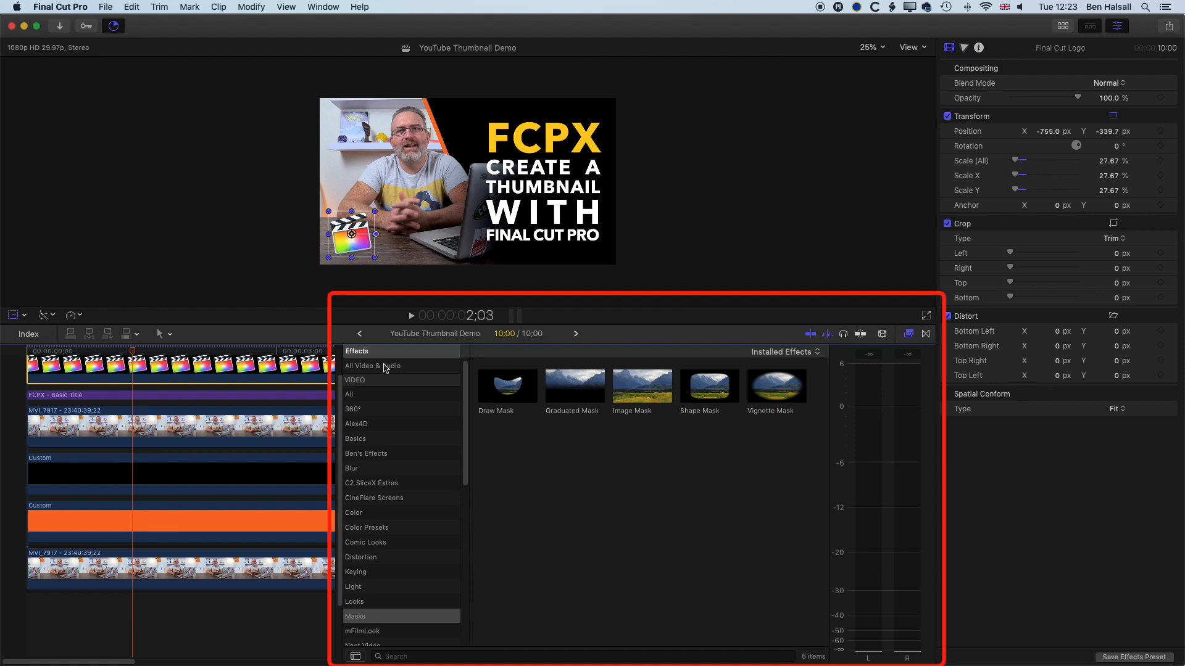
{"action": "left_click", "coordinate": [473, 657]}
{"action": "type", "text": "drop"}
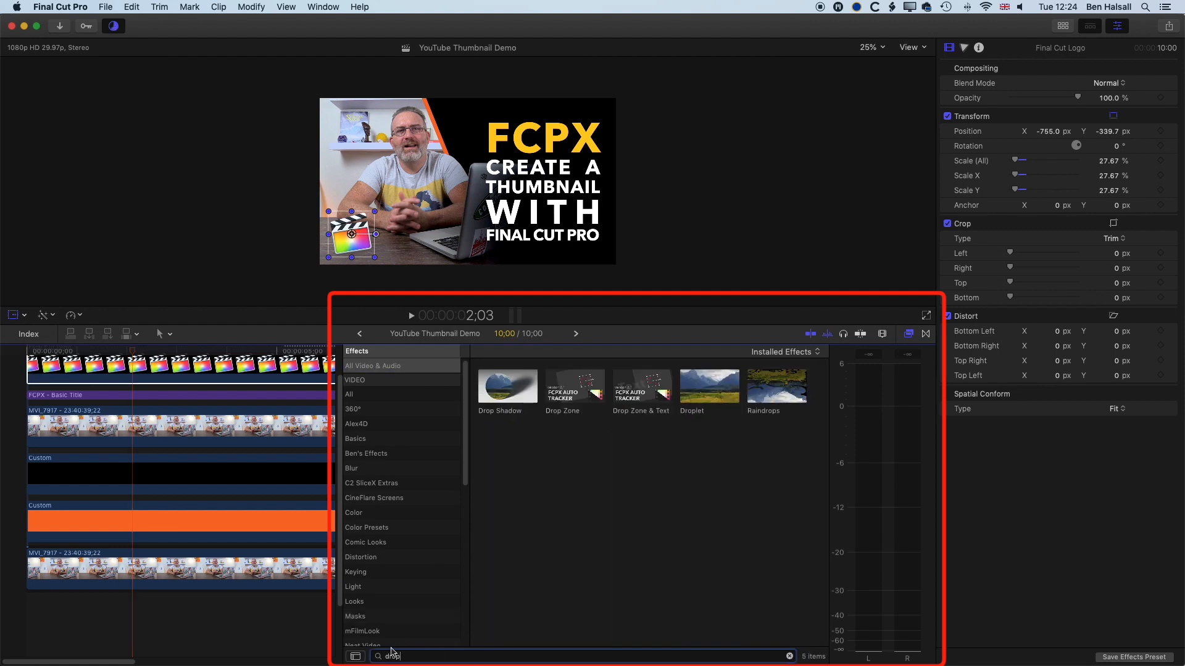
{"action": "left_click_drag", "start_coordinate": [508, 385], "coordinate": [242, 365]}
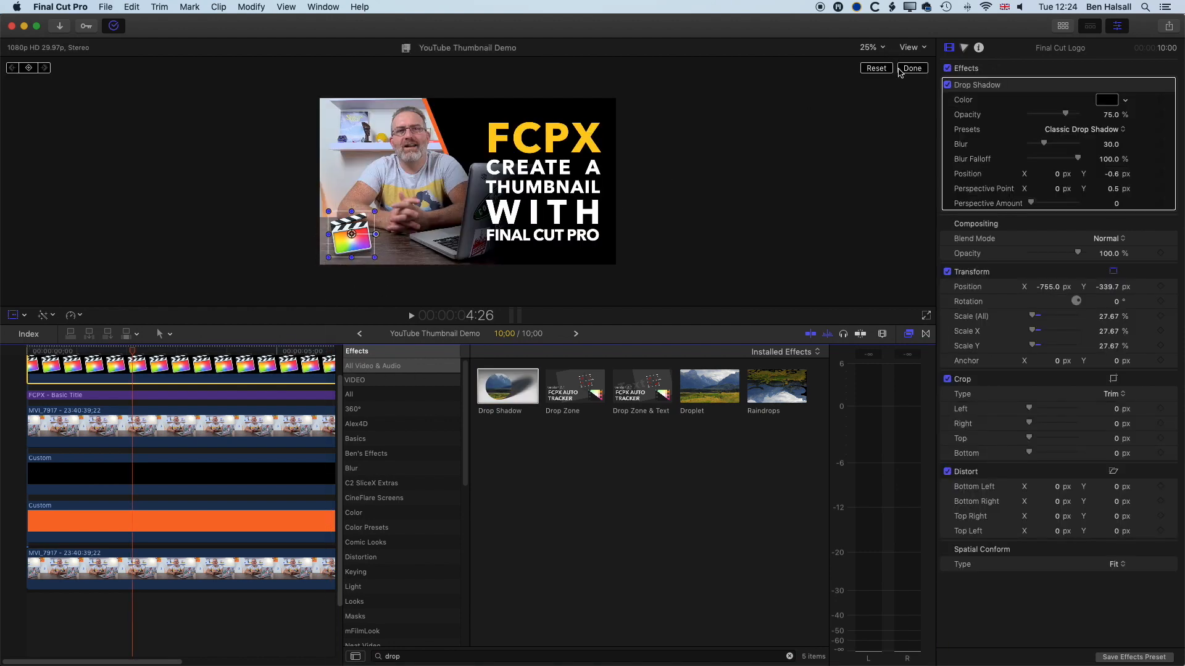
{"action": "left_click", "coordinate": [912, 68]}
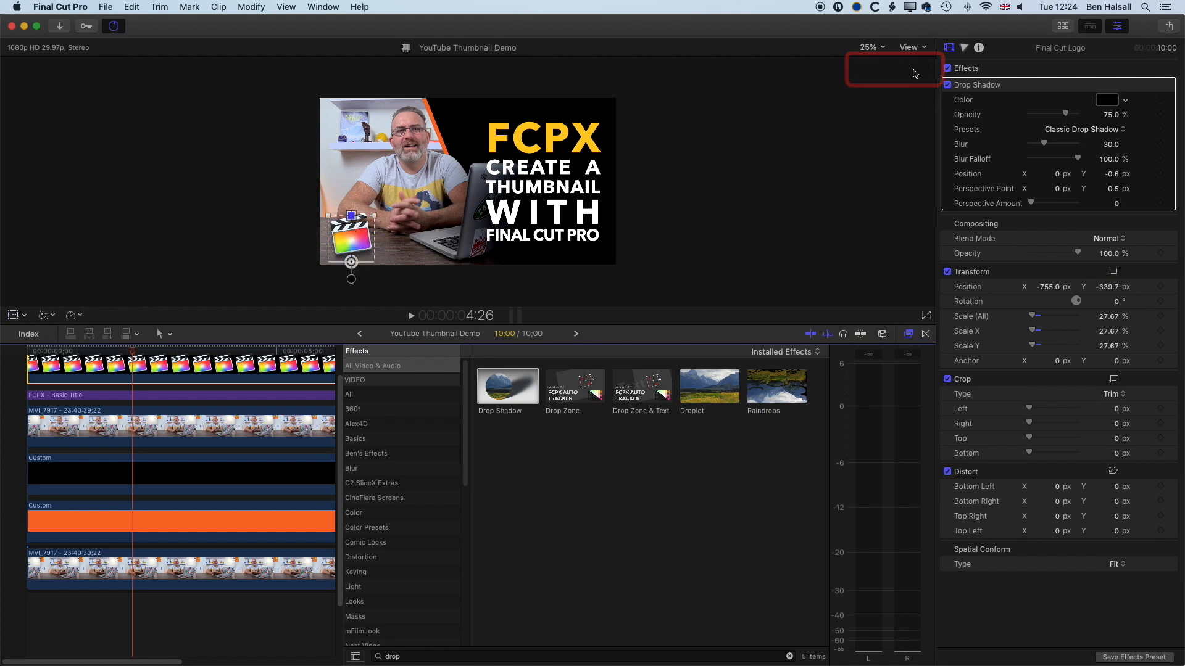
Step: Hide the Effects browser, collapse the inspector to half height, and fit the whole project in the timeline
{"action": "left_click", "coordinate": [146, 396]}
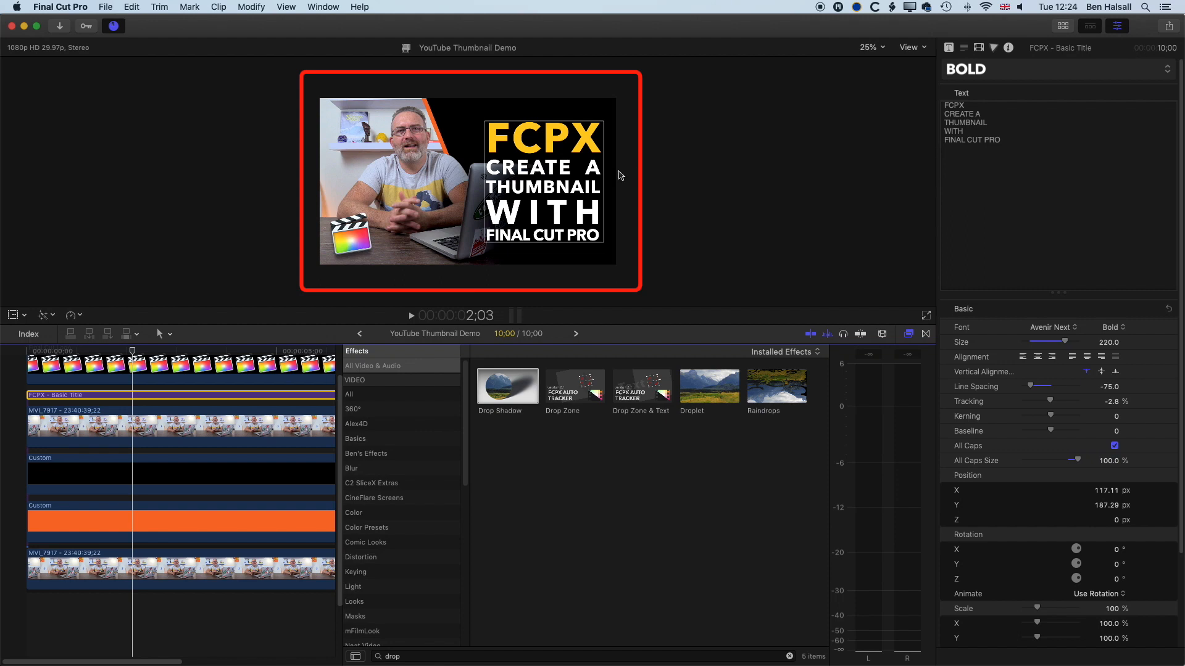
{"action": "left_click", "coordinate": [908, 333]}
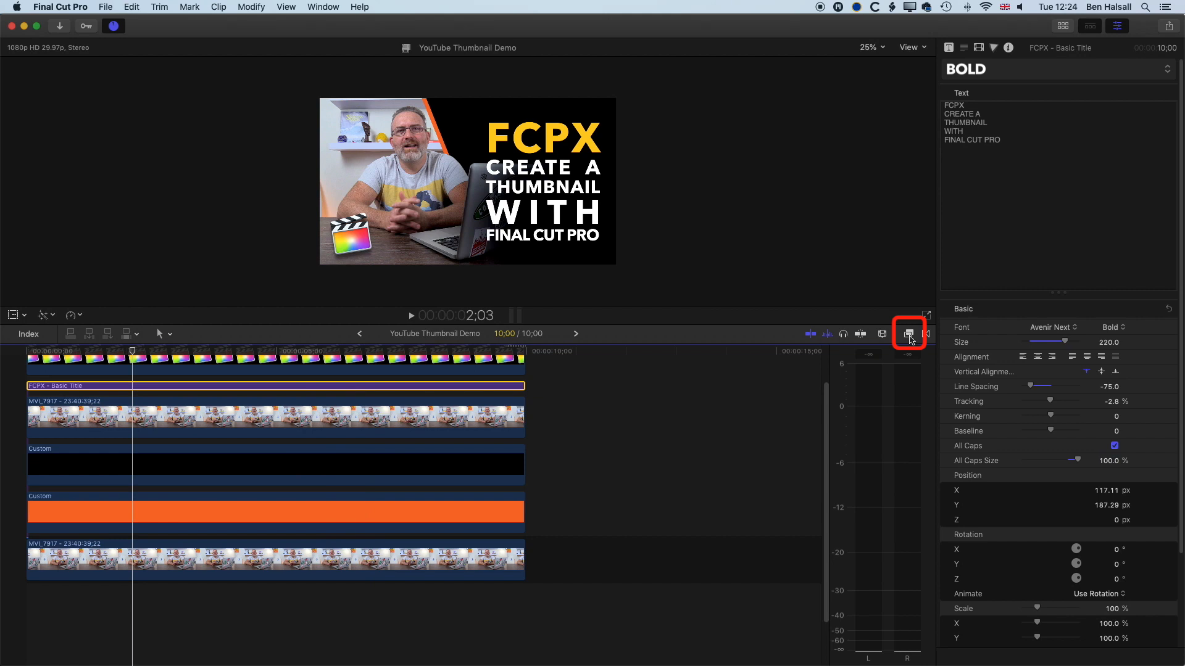
{"action": "double_click", "coordinate": [1109, 52]}
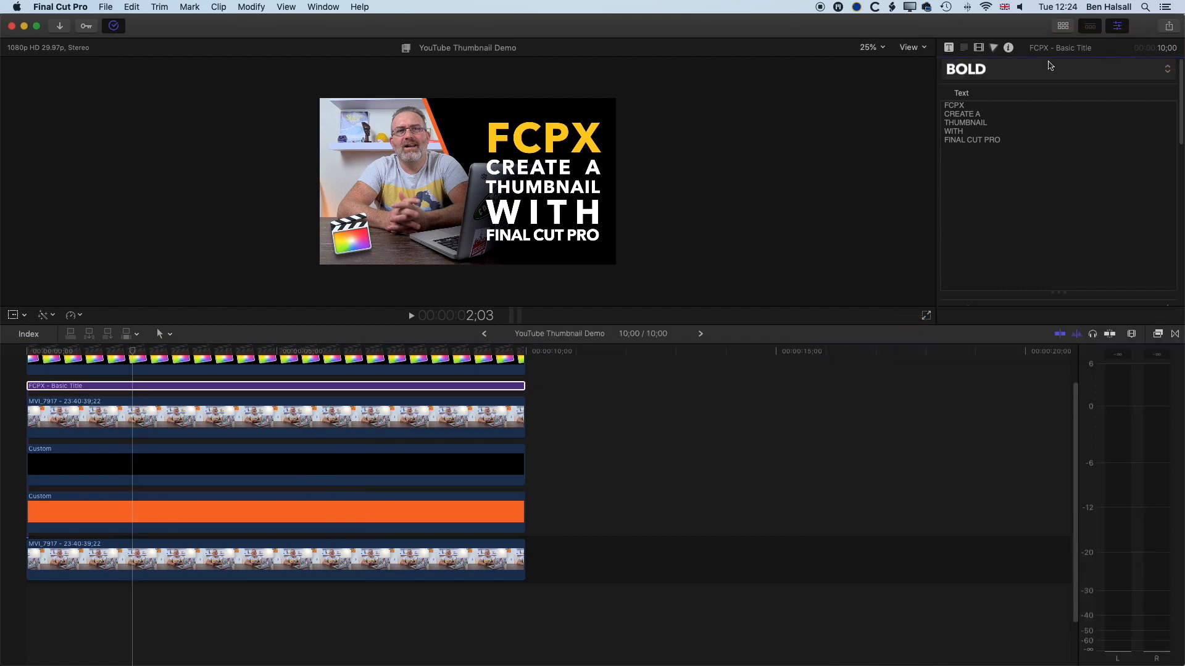
{"action": "key", "text": "shift+z"}
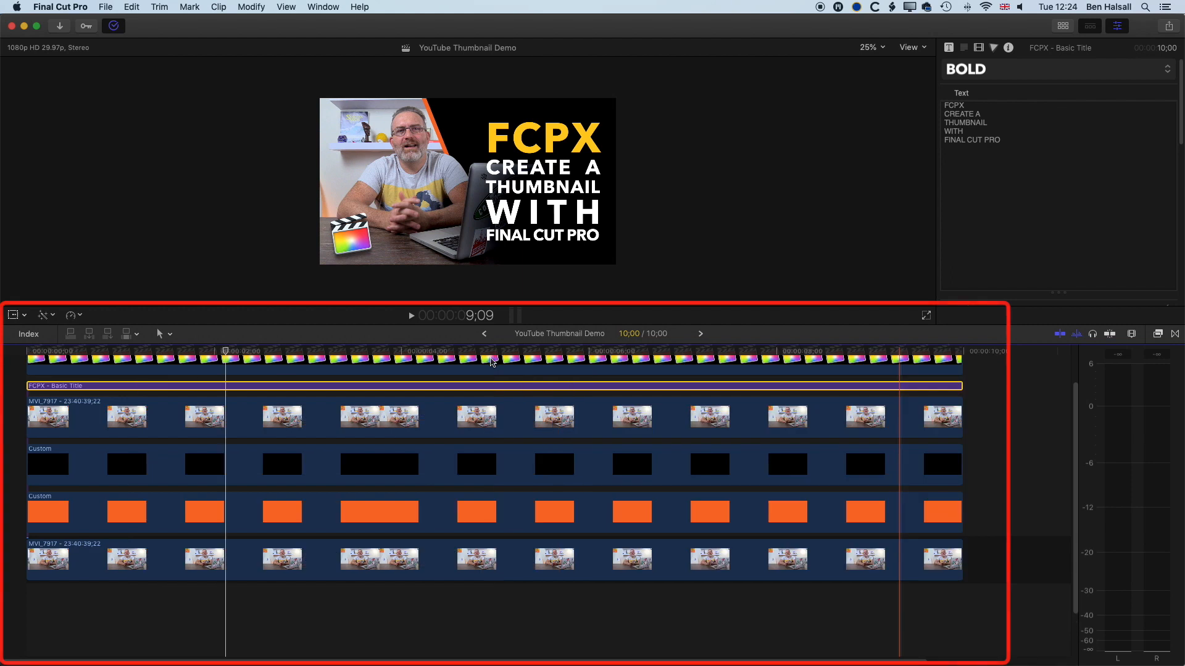
{"action": "scroll", "coordinate": [340, 402], "scroll_direction": "up", "scroll_amount": 3}
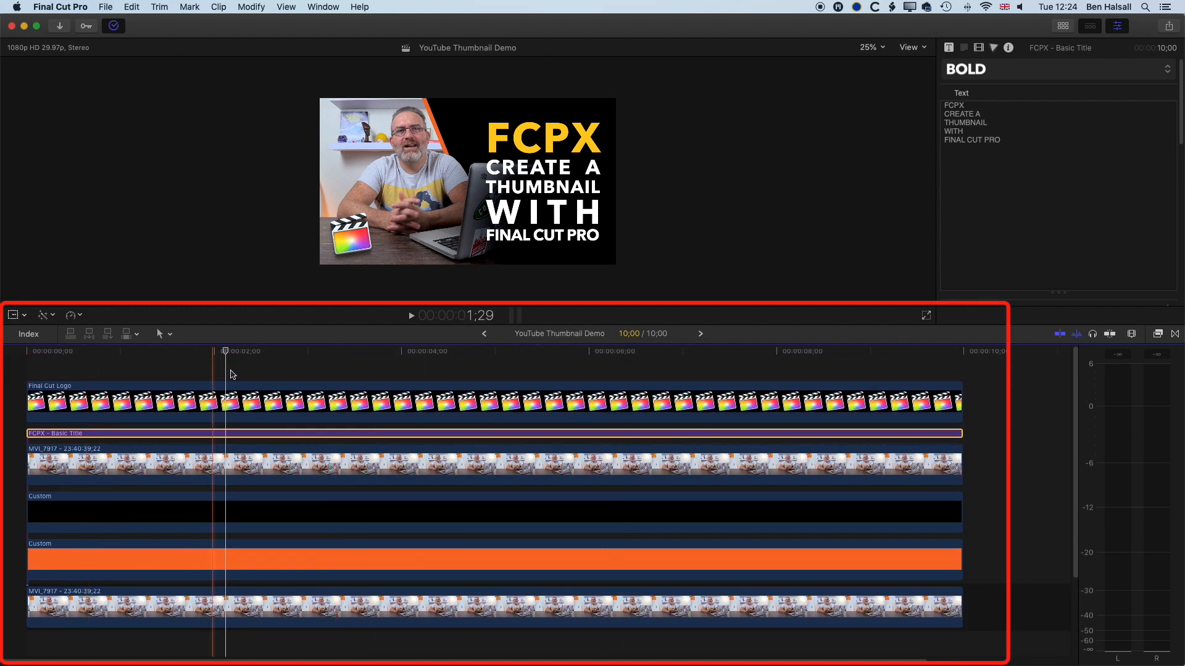
Step: Connect a Basic Title above the Final Cut Logo clip at the start of the project and open its text for editing
{"action": "left_click_drag", "start_coordinate": [235, 351], "coordinate": [27, 354]}
{"action": "left_click", "coordinate": [98, 371]}
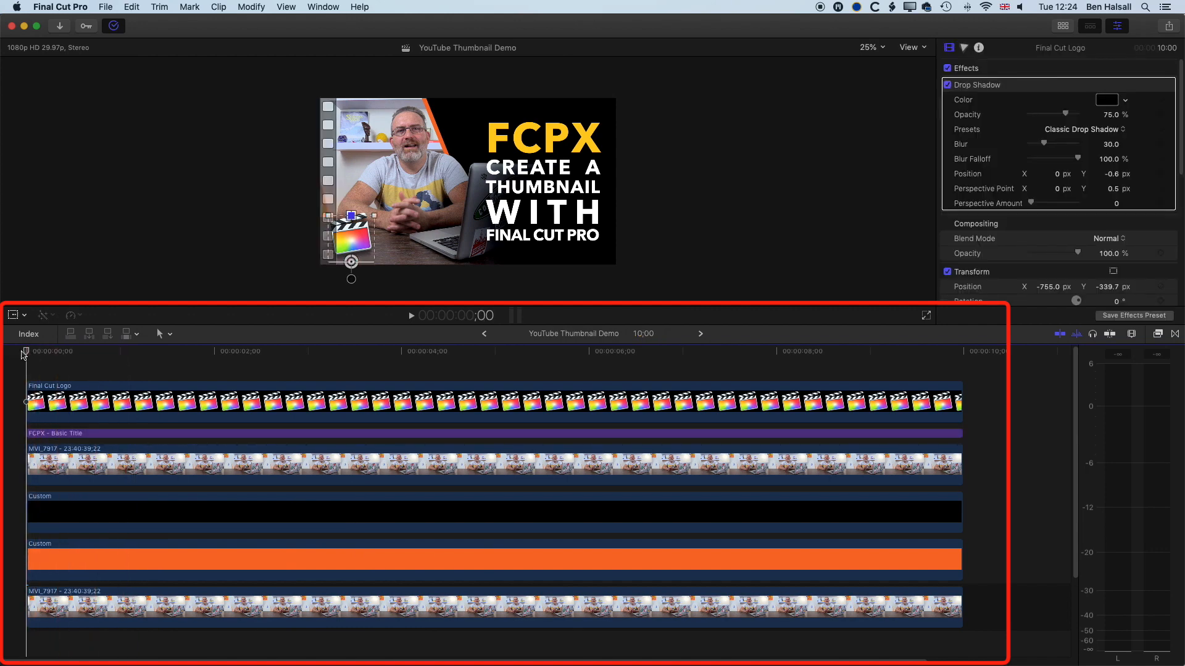
{"action": "left_click", "coordinate": [22, 353]}
{"action": "key", "text": "ctrl+t"}
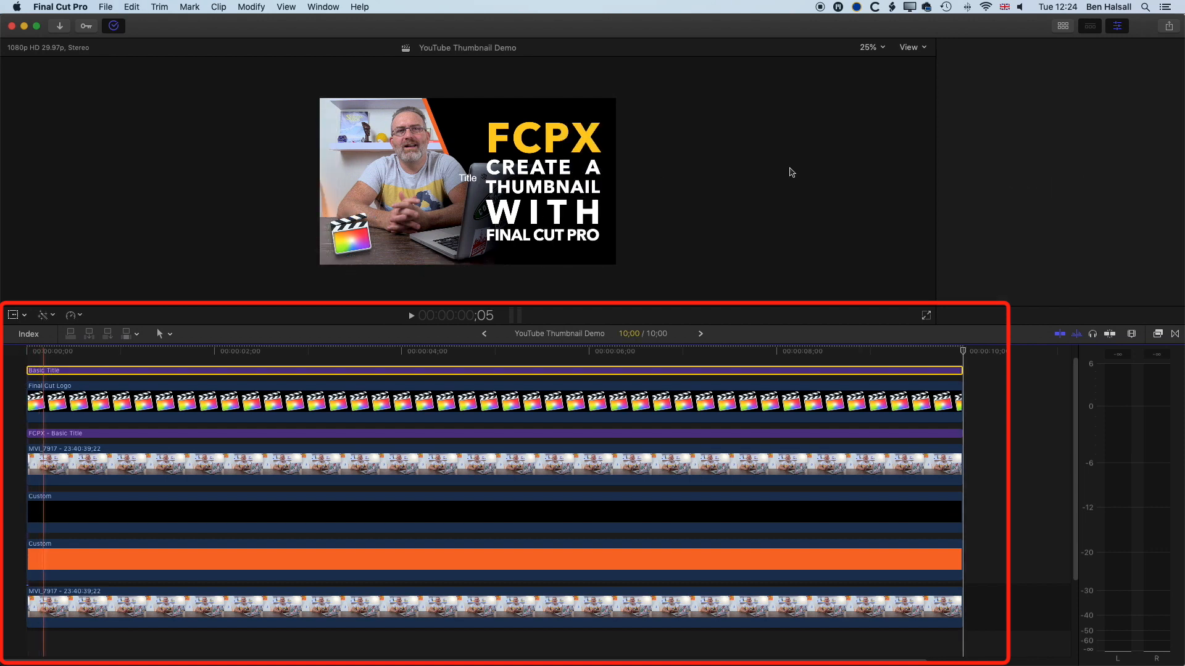
{"action": "double_click", "coordinate": [961, 113]}
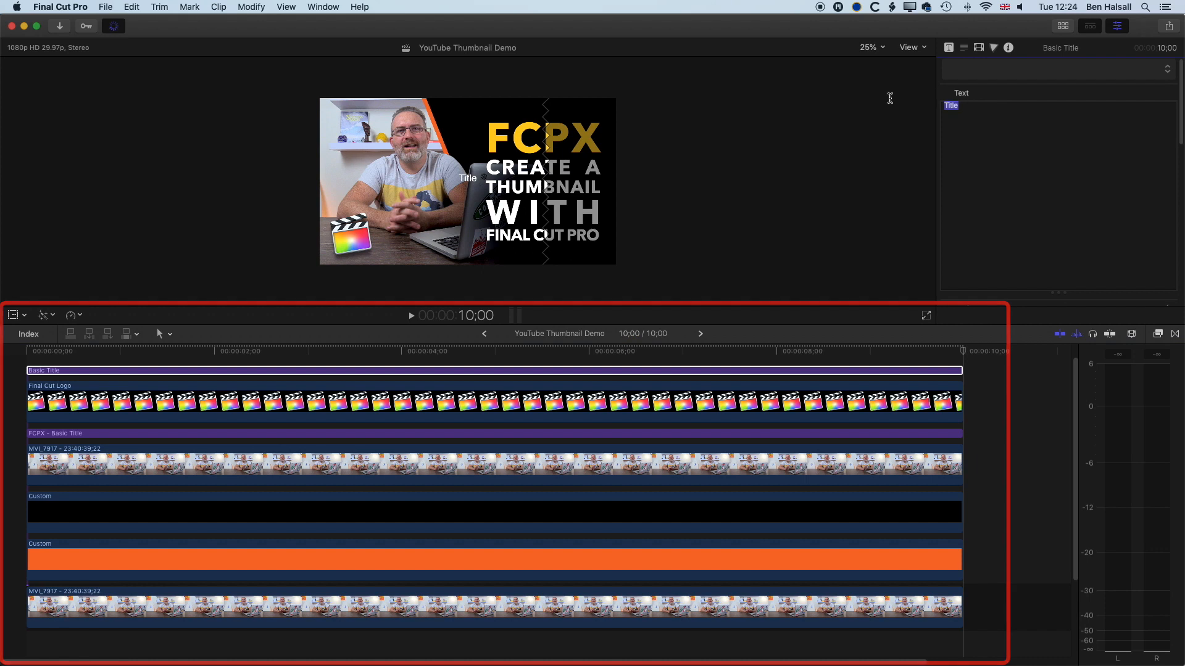
Step: Find the Emoji & Symbols command by searching the help for "emo" and open the Character Viewer
{"action": "left_click", "coordinate": [360, 7]}
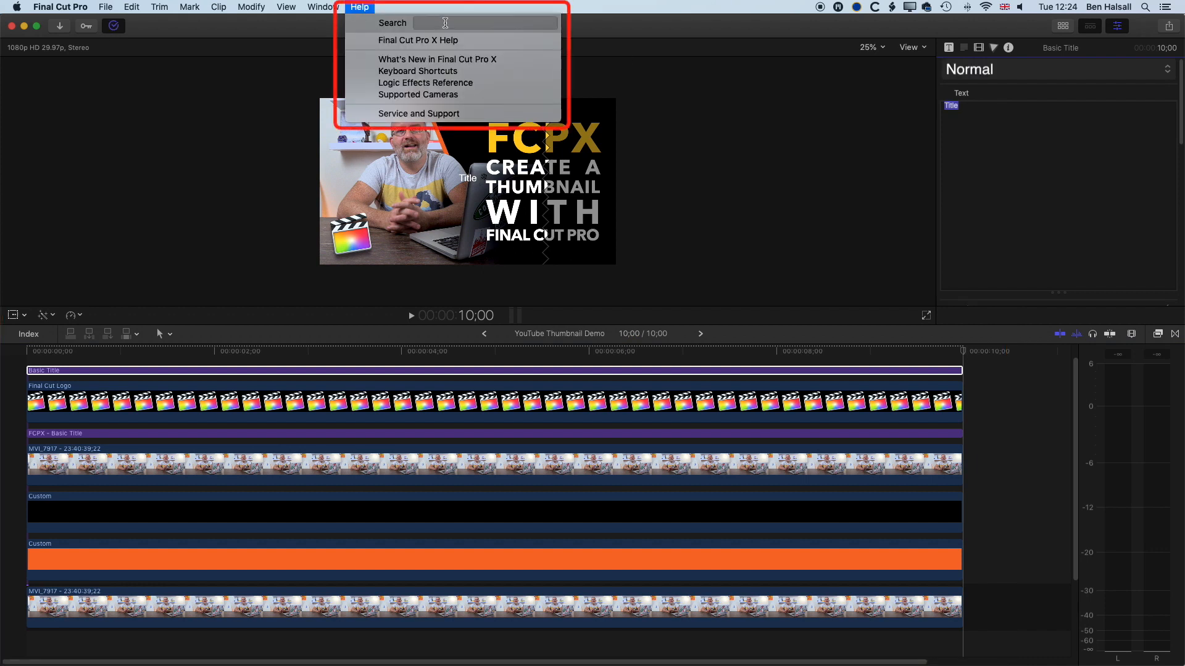
{"action": "type", "text": "emo"}
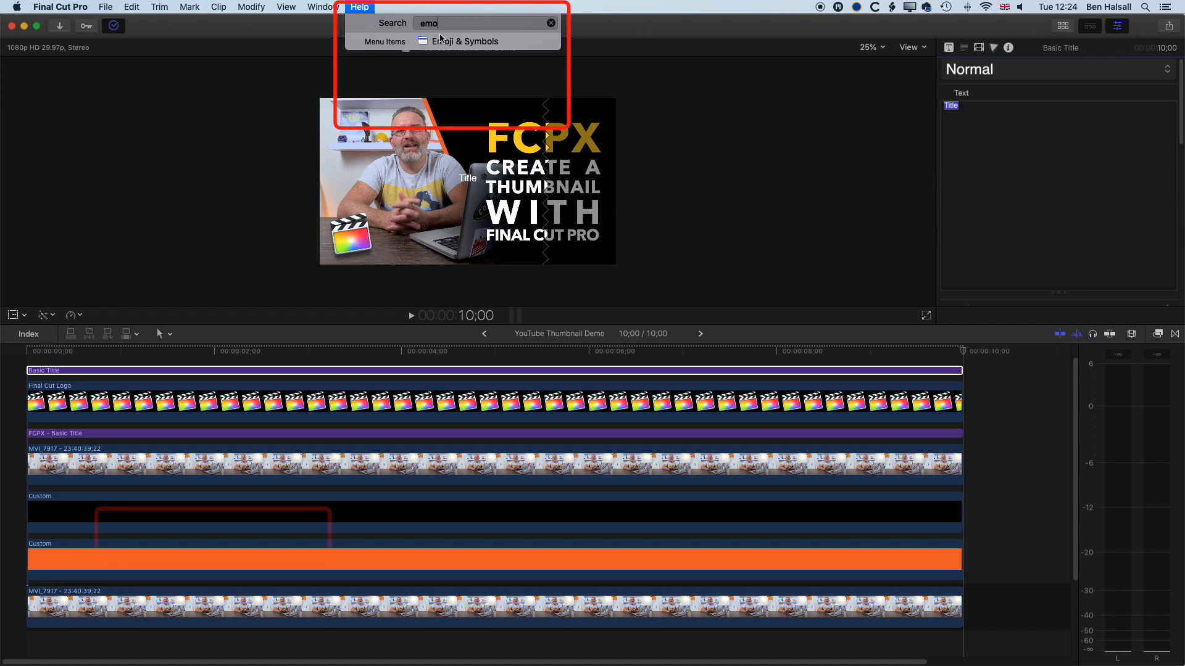
{"action": "mouse_move", "coordinate": [444, 41]}
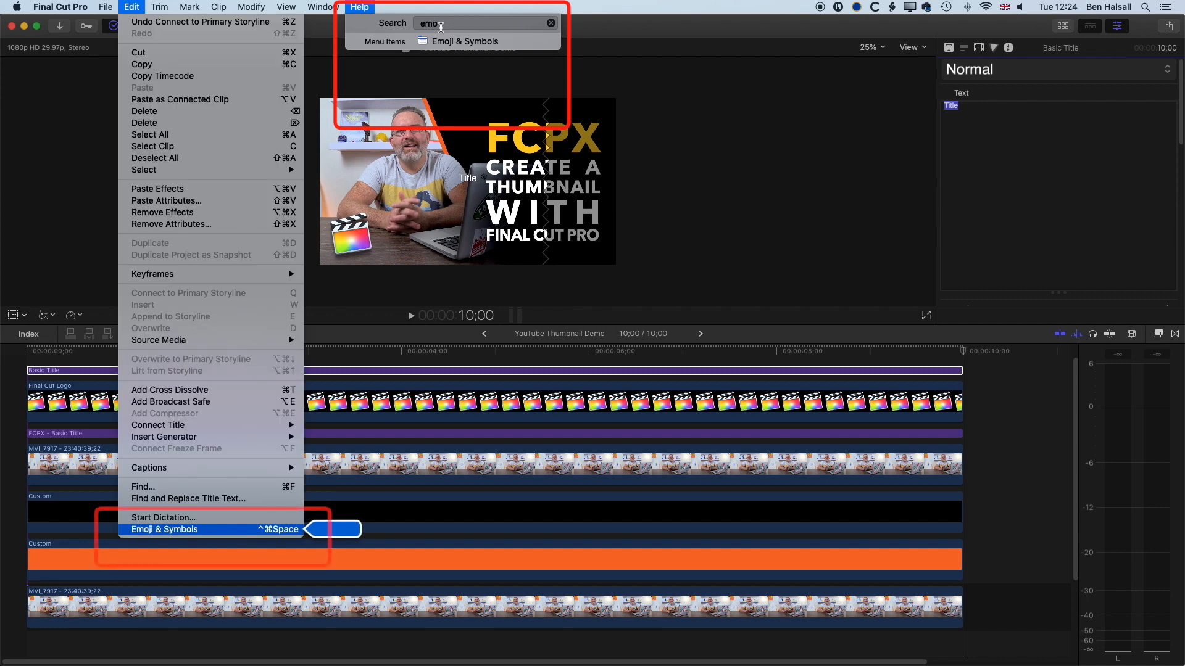
{"action": "left_click", "coordinate": [464, 42]}
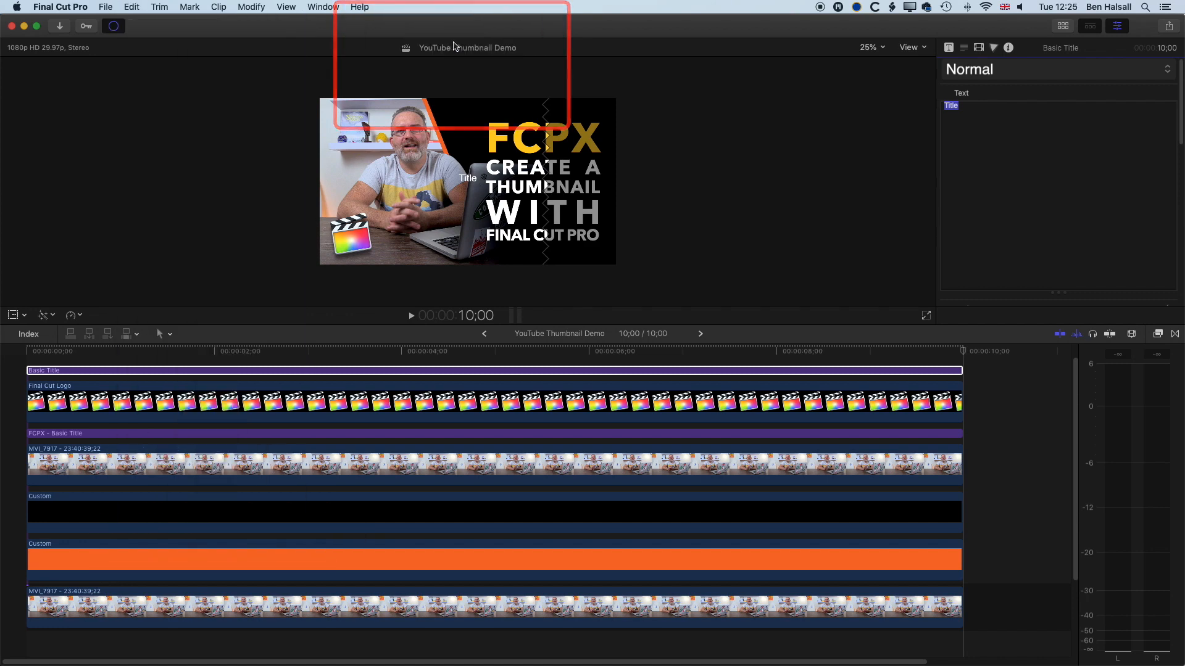
{"action": "left_click_drag", "start_coordinate": [449, 110], "coordinate": [511, 104]}
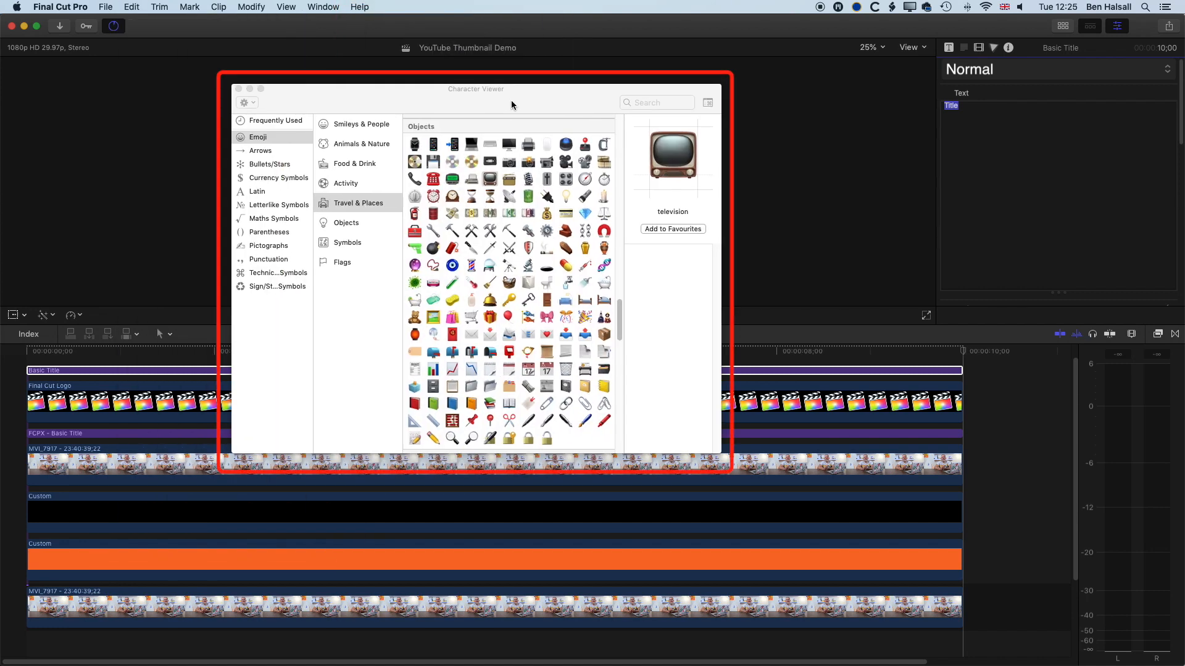
Step: Replace the new title's placeholder text with the television emoji from the Objects group, and close the Character Viewer
{"action": "left_click", "coordinate": [341, 187]}
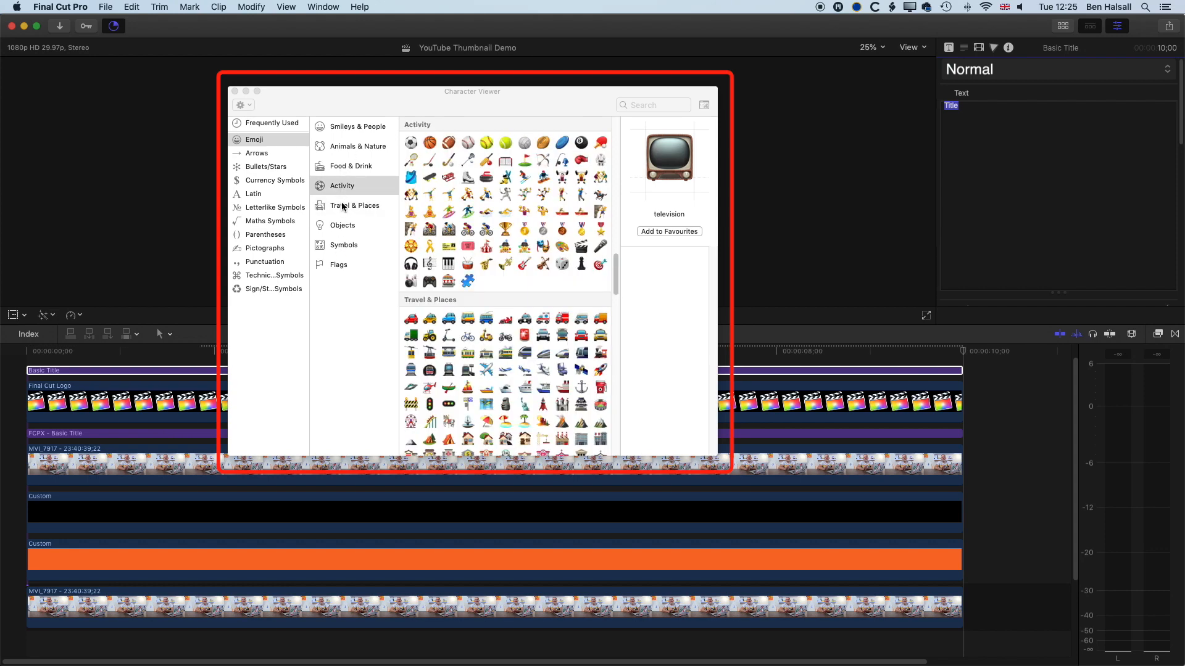
{"action": "left_click", "coordinate": [344, 207]}
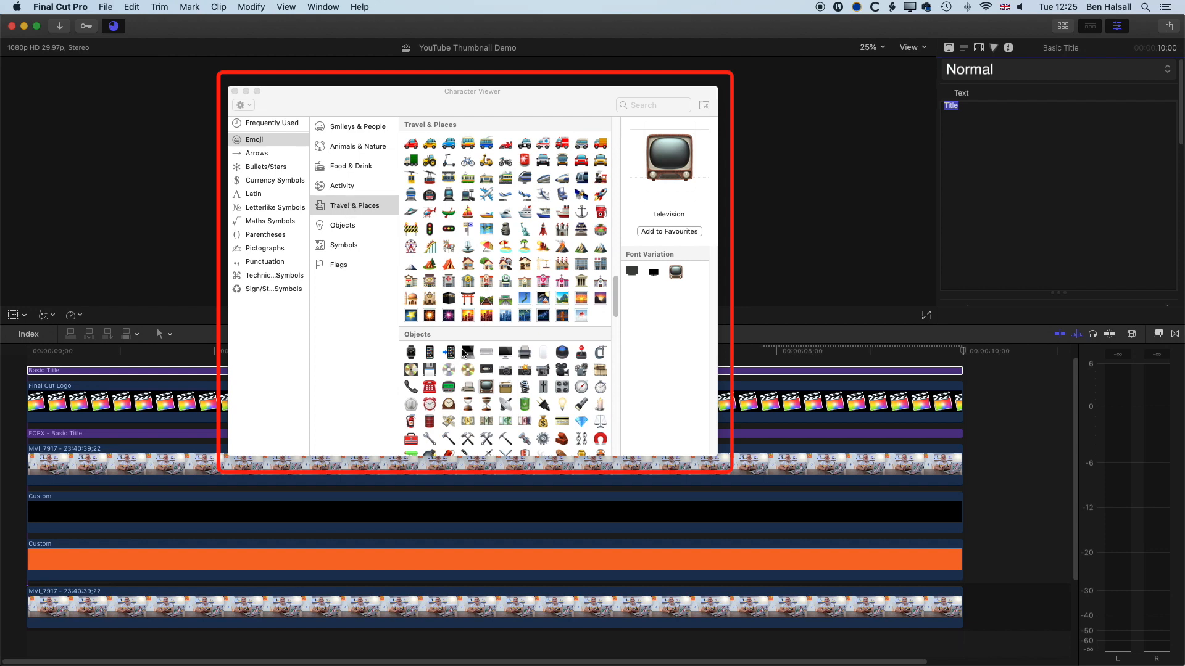
{"action": "double_click", "coordinate": [486, 392]}
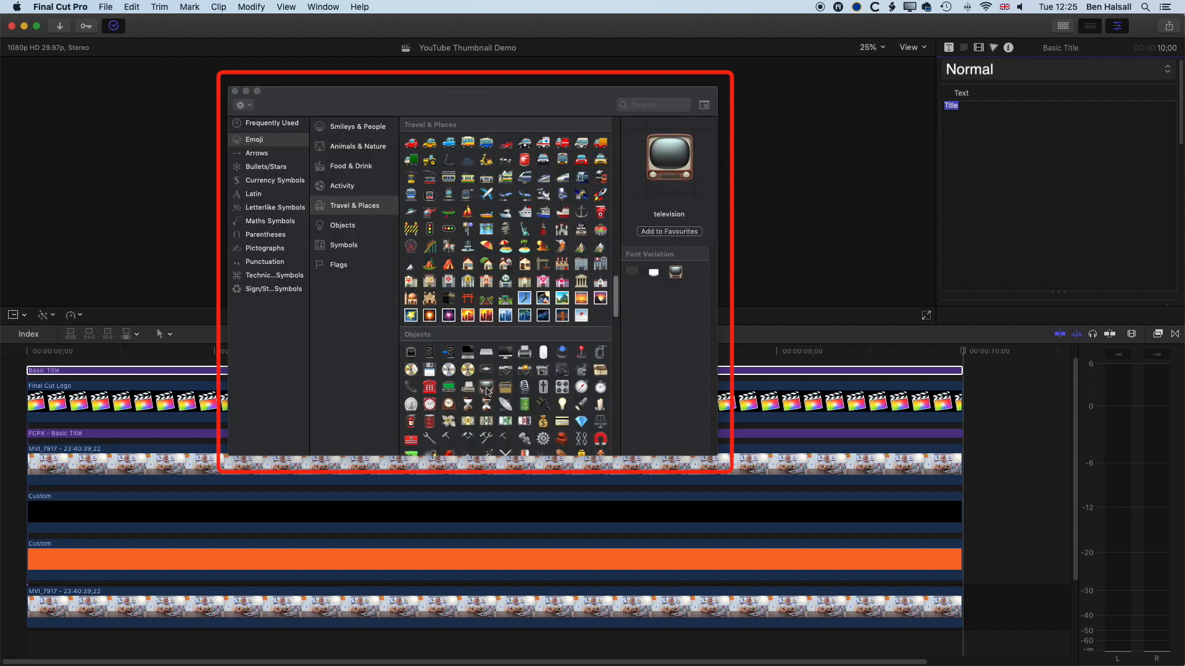
{"action": "mouse_move", "coordinate": [487, 390]}
{"action": "left_mouse_down"}
{"action": "mouse_move", "coordinate": [986, 116]}
{"action": "mouse_move", "coordinate": [930, 106]}
{"action": "left_mouse_up"}
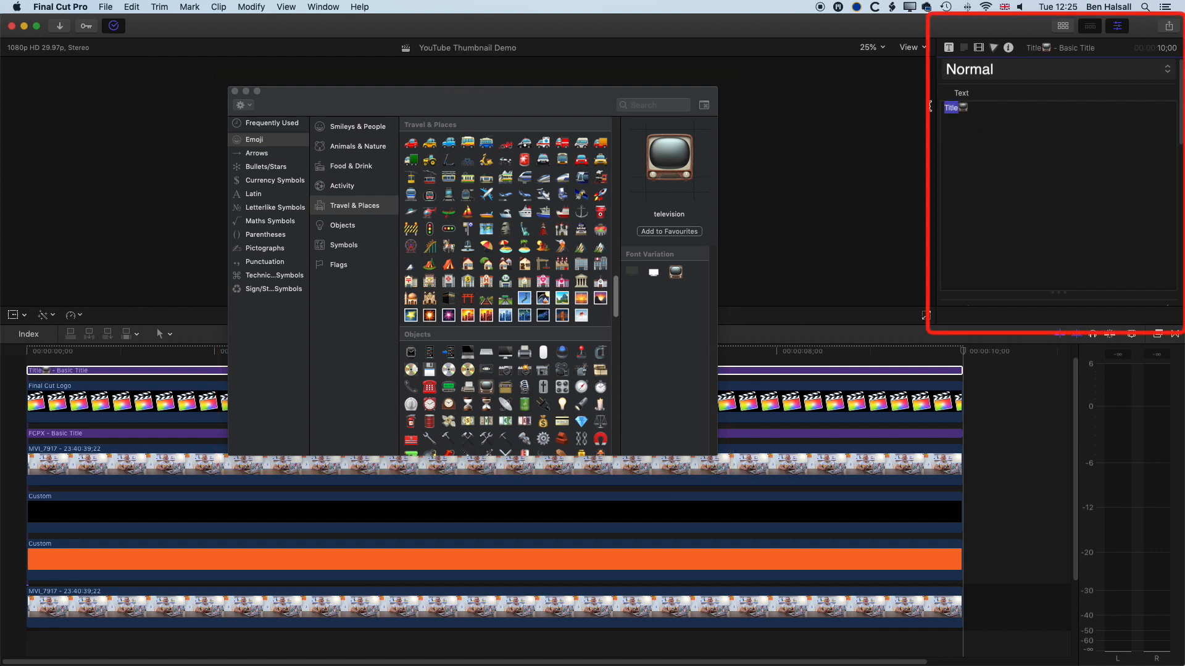
{"action": "key", "text": "BackSpace"}
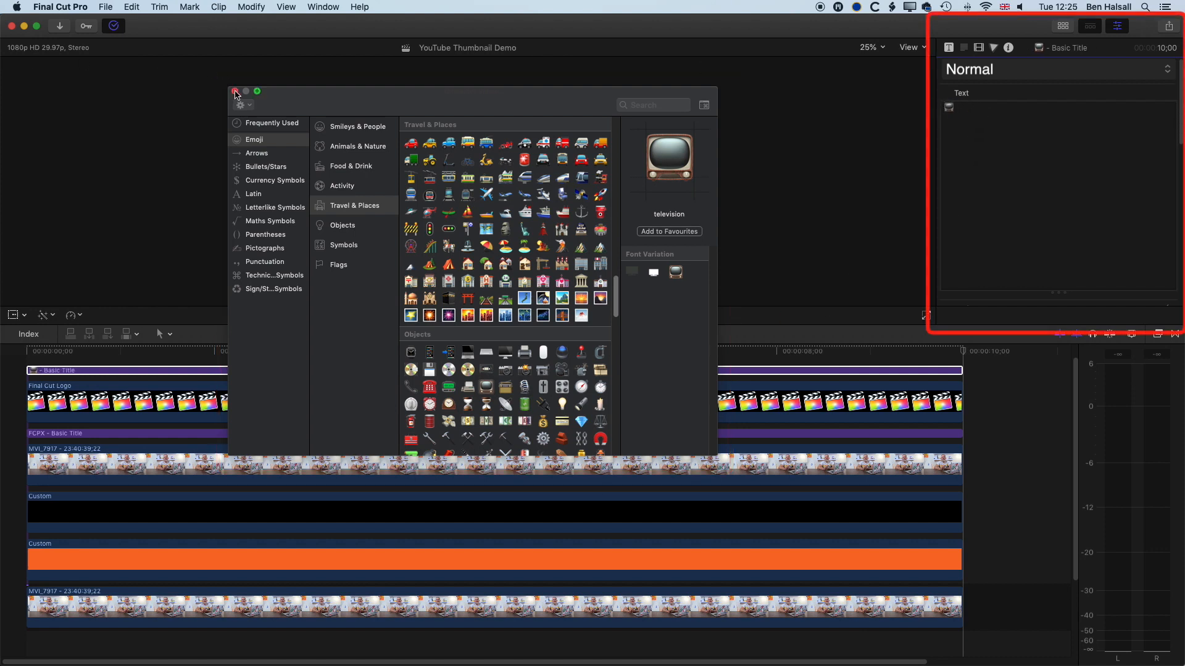
{"action": "left_click", "coordinate": [235, 92]}
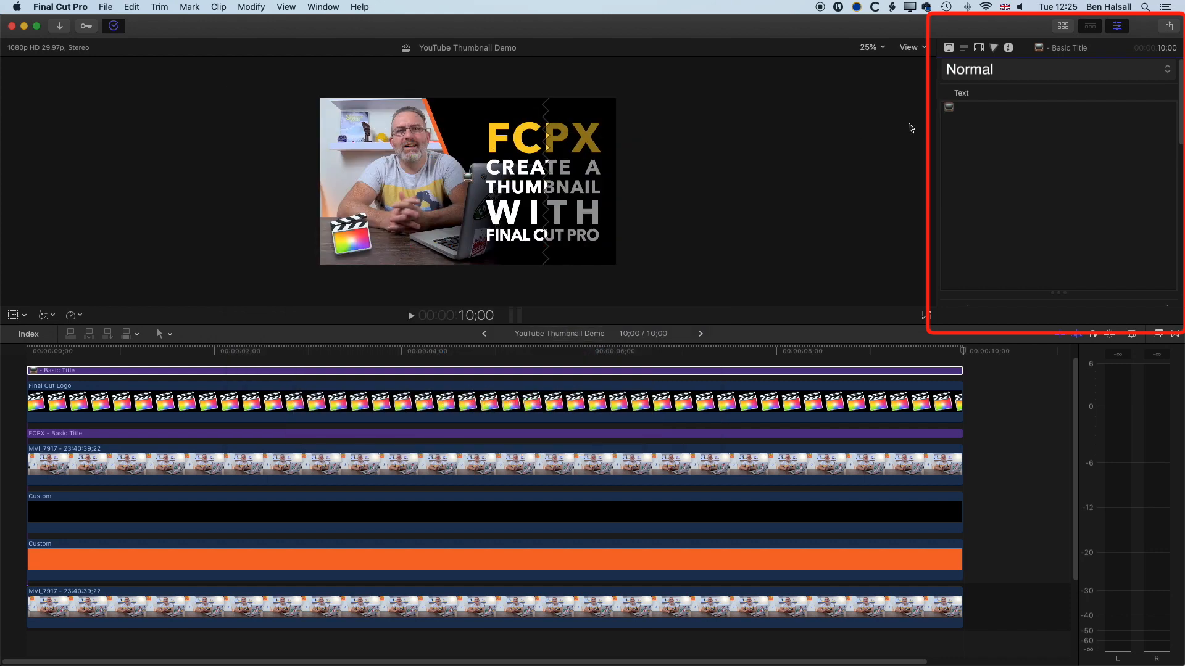
Step: Set the television emoji's size to 247 and move it to the thumbnail's upper-left corner, about X -730 px, Y 269 px
{"action": "left_click_drag", "start_coordinate": [986, 113], "coordinate": [923, 103]}
{"action": "double_click", "coordinate": [1070, 49]}
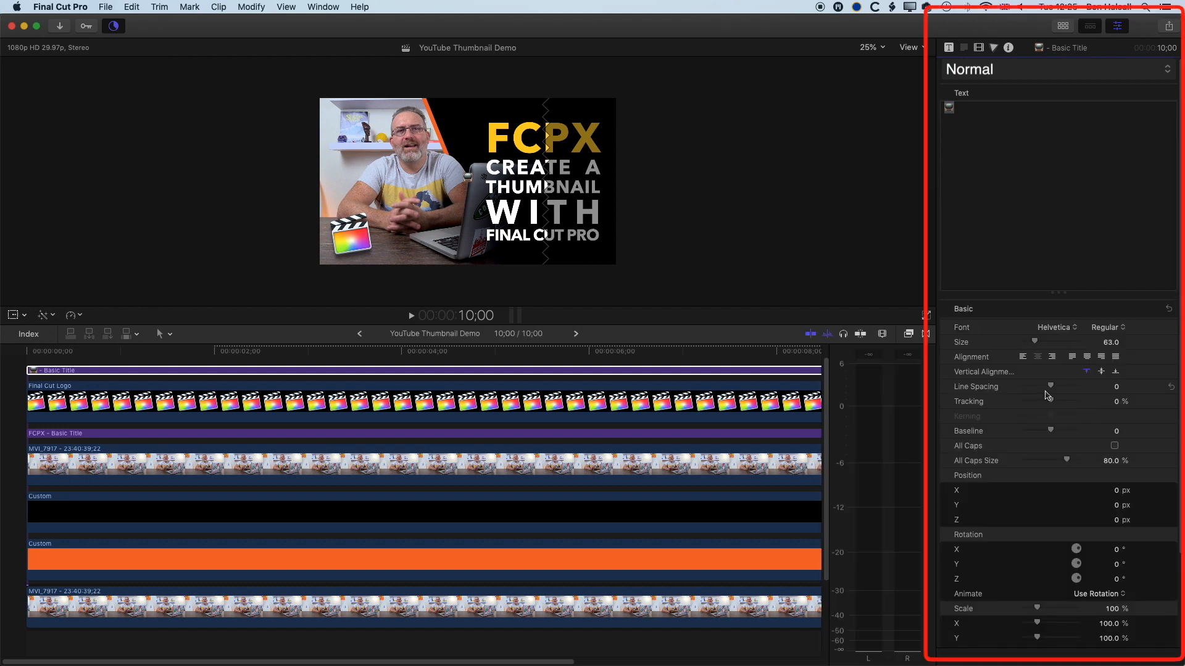
{"action": "left_click_drag", "start_coordinate": [1035, 342], "coordinate": [1086, 346]}
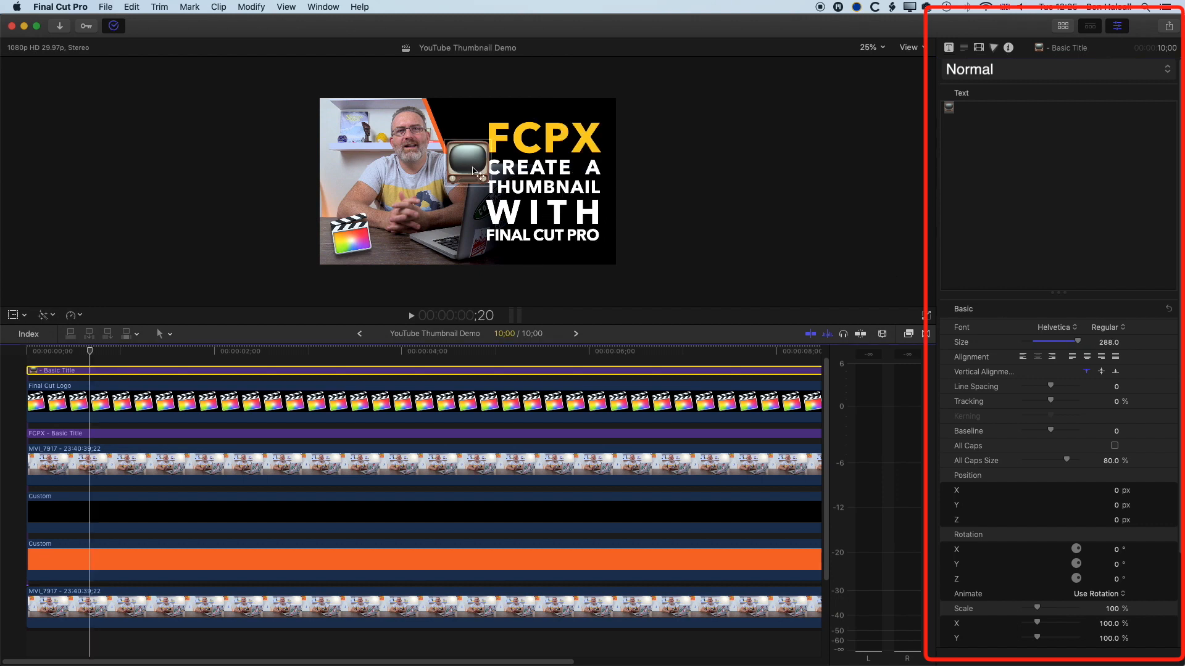
{"action": "left_click_drag", "start_coordinate": [474, 171], "coordinate": [360, 135]}
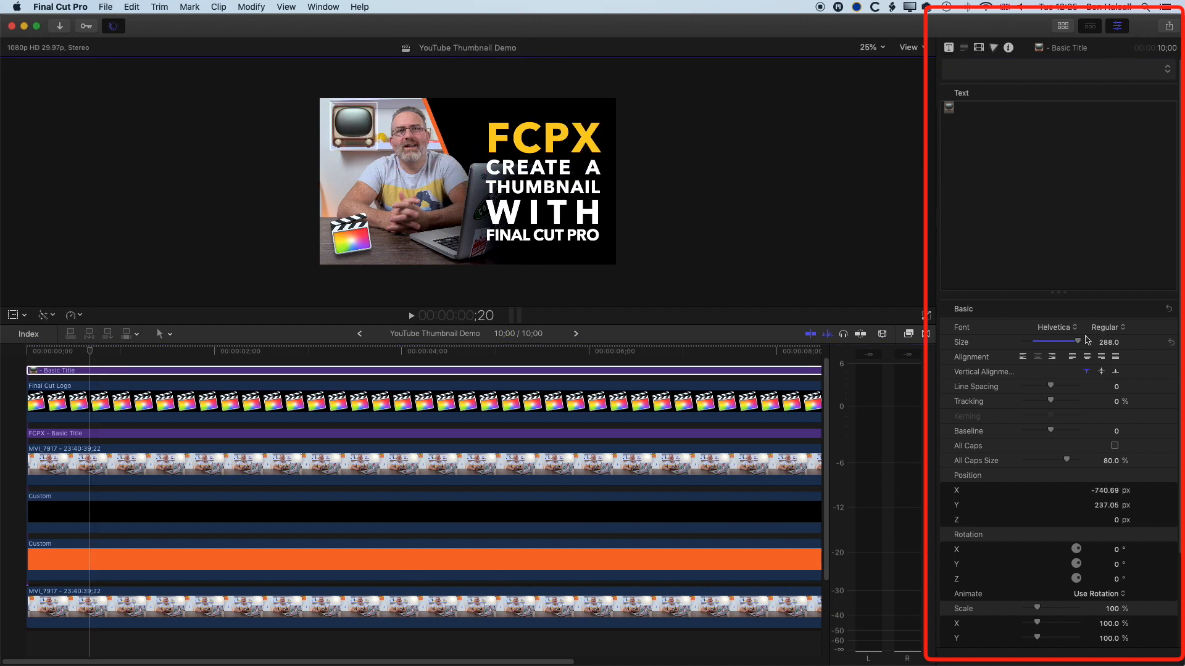
{"action": "left_click_drag", "start_coordinate": [1079, 345], "coordinate": [1069, 344]}
{"action": "left_click_drag", "start_coordinate": [353, 123], "coordinate": [356, 126]}
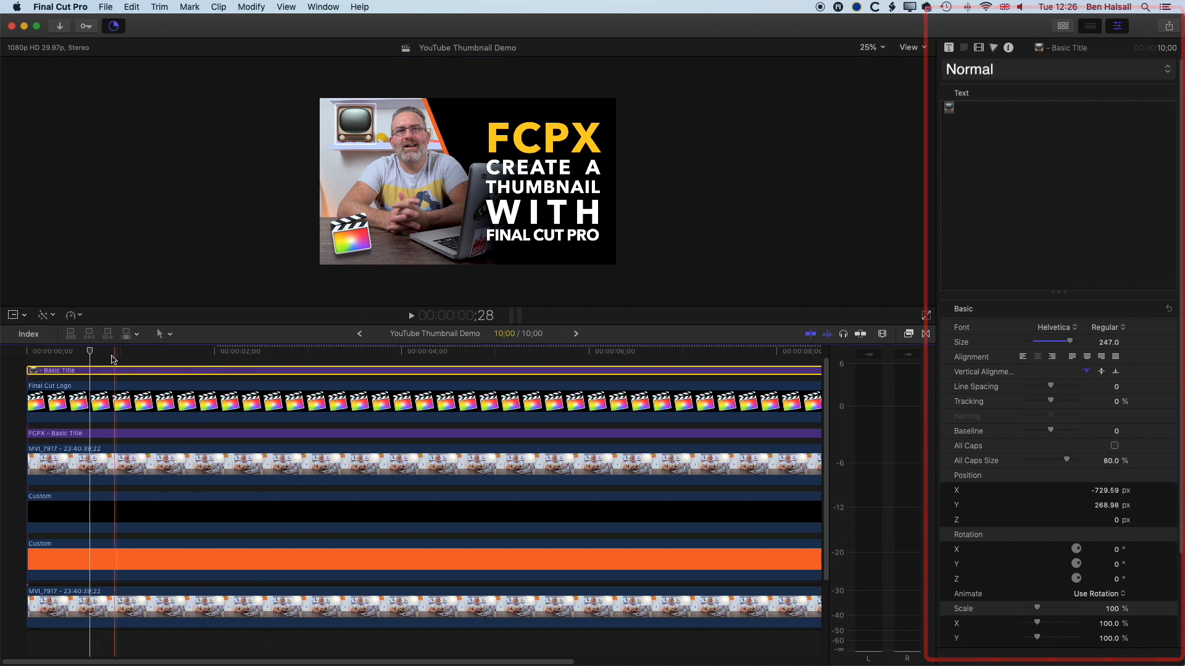
Step: Connect another Basic Title above the television emoji title at the start of the project
{"action": "left_click", "coordinate": [24, 353]}
{"action": "key", "text": "shift+super+a"}
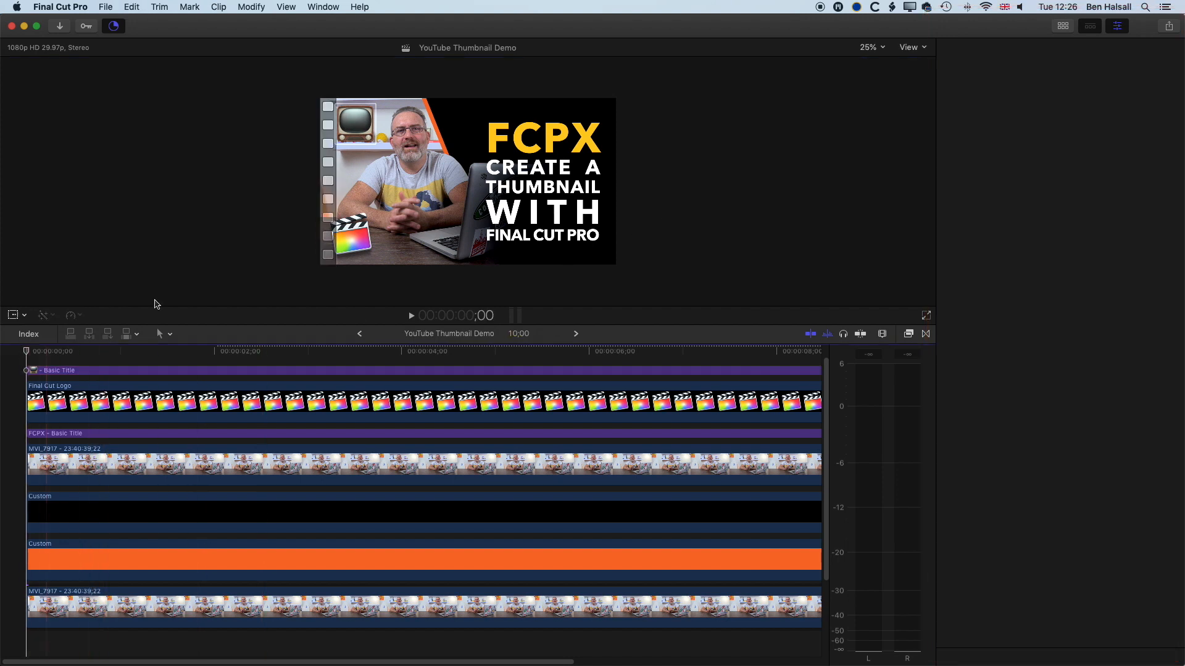
{"action": "left_click", "coordinate": [363, 137]}
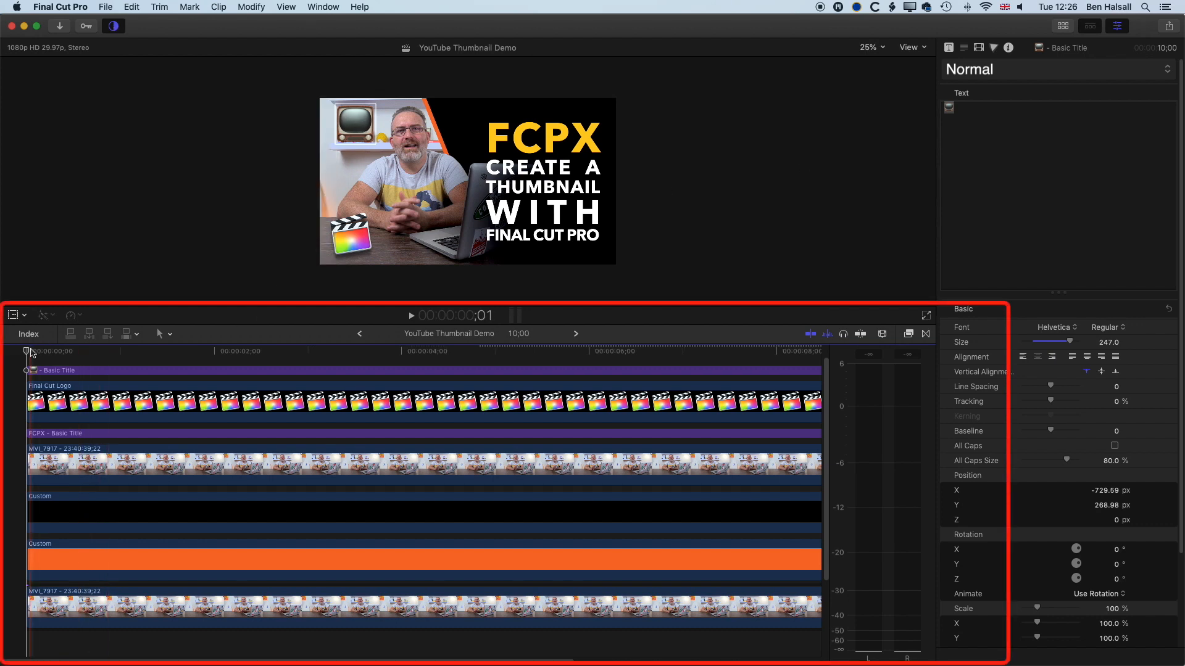
{"action": "key", "text": "ctrl+t"}
{"action": "left_click_drag", "start_coordinate": [54, 360], "coordinate": [57, 364]}
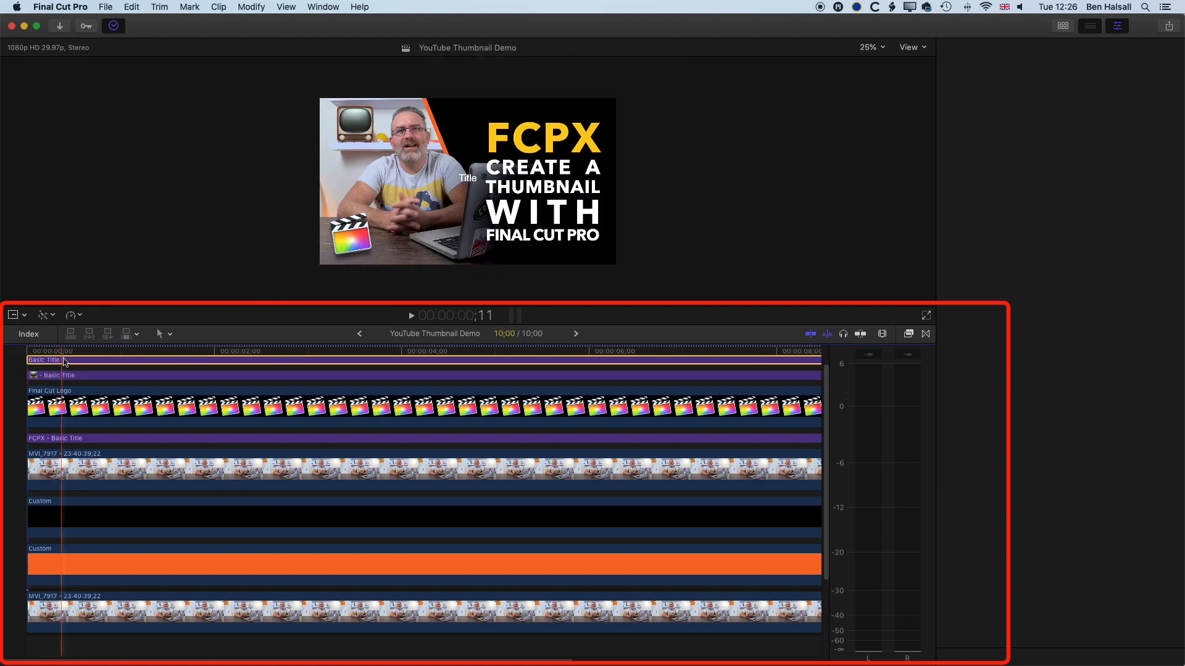
Step: Set the font of the newest Basic Title to FontAwesome
{"action": "left_click", "coordinate": [65, 361]}
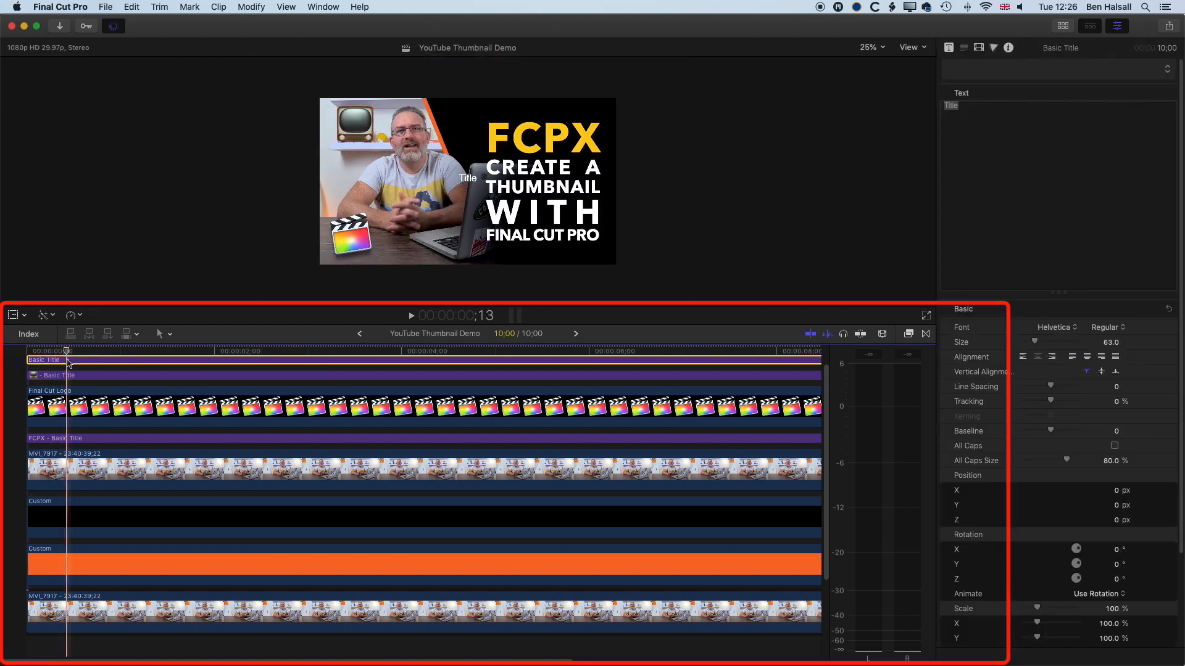
{"action": "left_click", "coordinate": [1062, 333]}
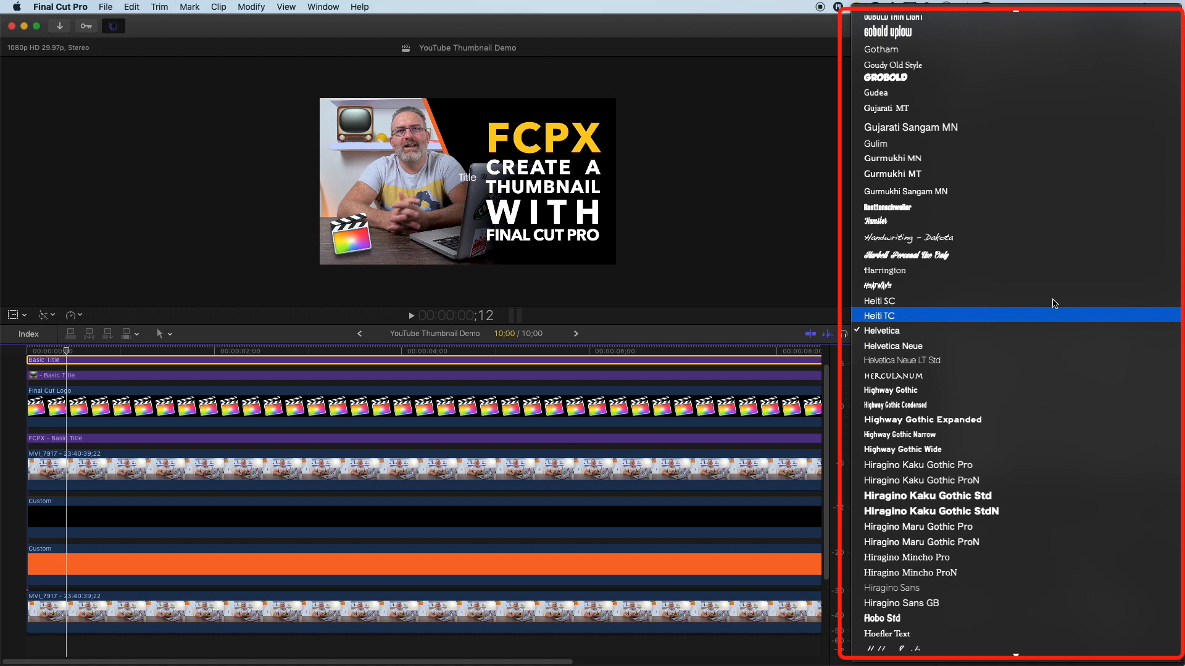
{"action": "scroll", "coordinate": [1024, 133], "scroll_direction": "up", "scroll_amount": 10}
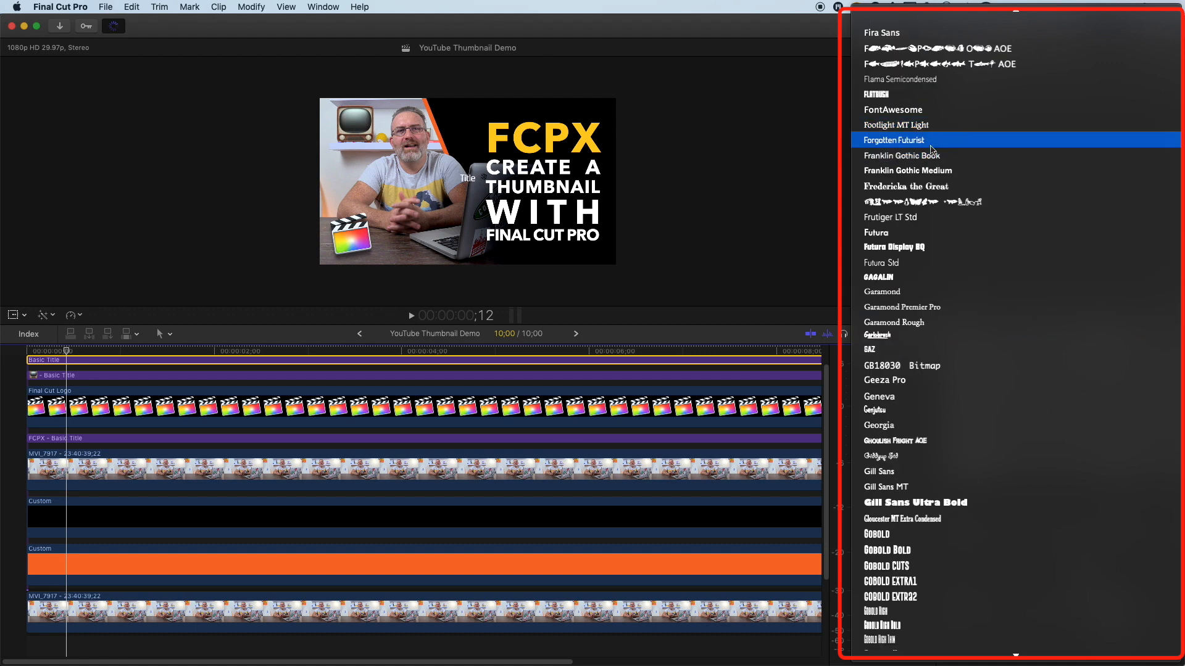
{"action": "left_click", "coordinate": [926, 110]}
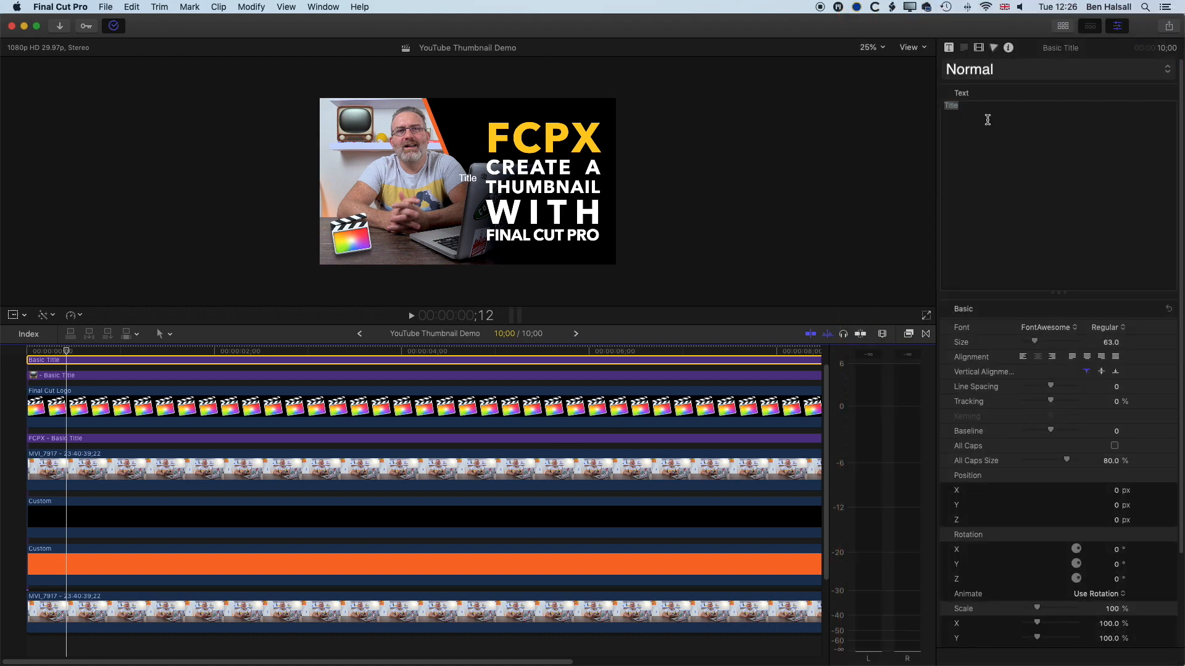
Step: Switch to Chrome and copy the youtube icon's glyph from the Brands list of the Font Awesome cheatsheet
{"action": "key", "text": "super+Tab"}
{"action": "key", "text": "super+Tab"}
{"action": "key", "text": "super+Tab"}
{"action": "key", "text": "super+Tab"}
{"action": "key", "text": "super+Tab"}
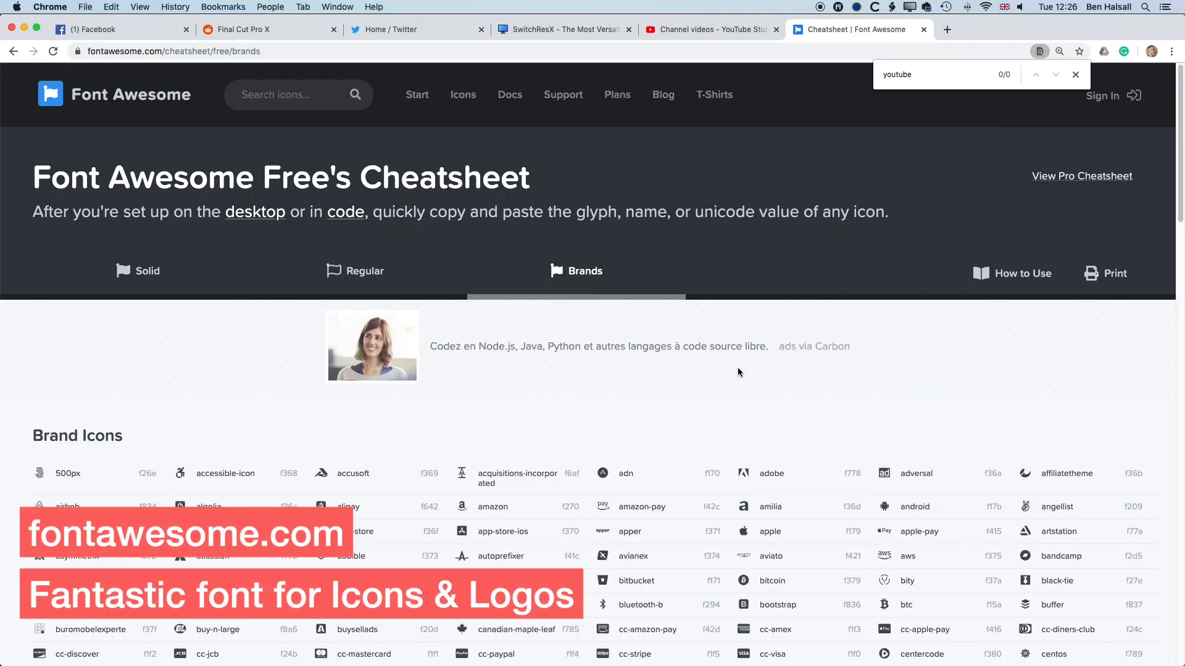
{"action": "scroll", "coordinate": [738, 369], "scroll_direction": "down", "scroll_amount": 15}
{"action": "scroll", "coordinate": [738, 370], "scroll_direction": "down", "scroll_amount": 10}
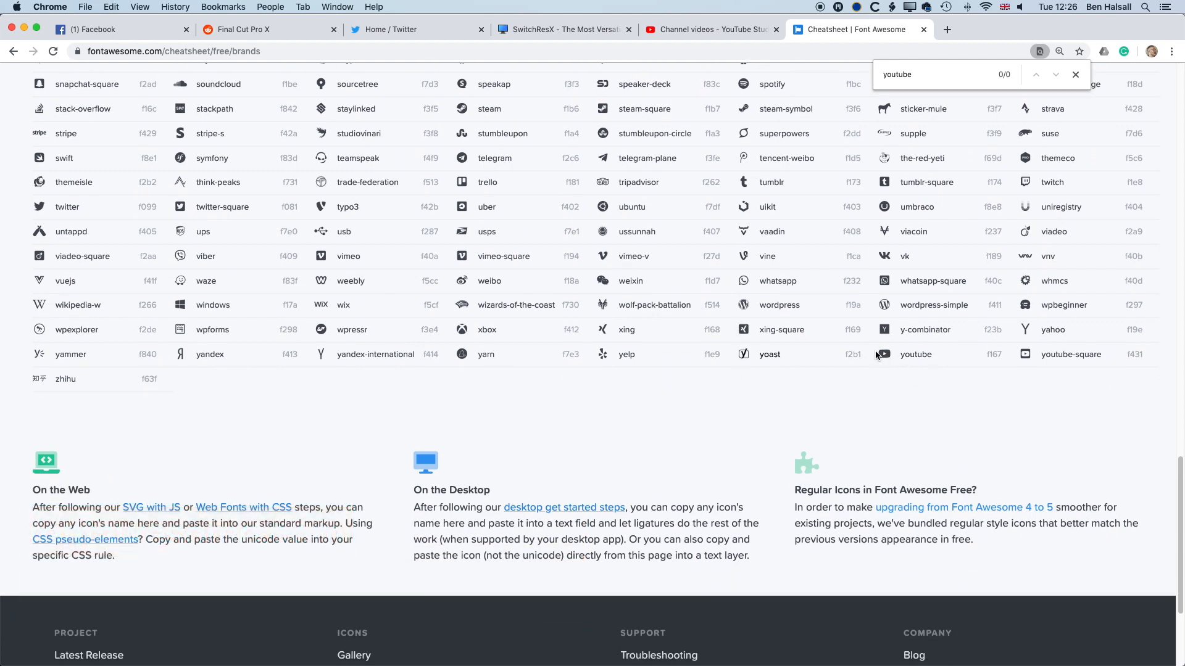
{"action": "double_click", "coordinate": [882, 353]}
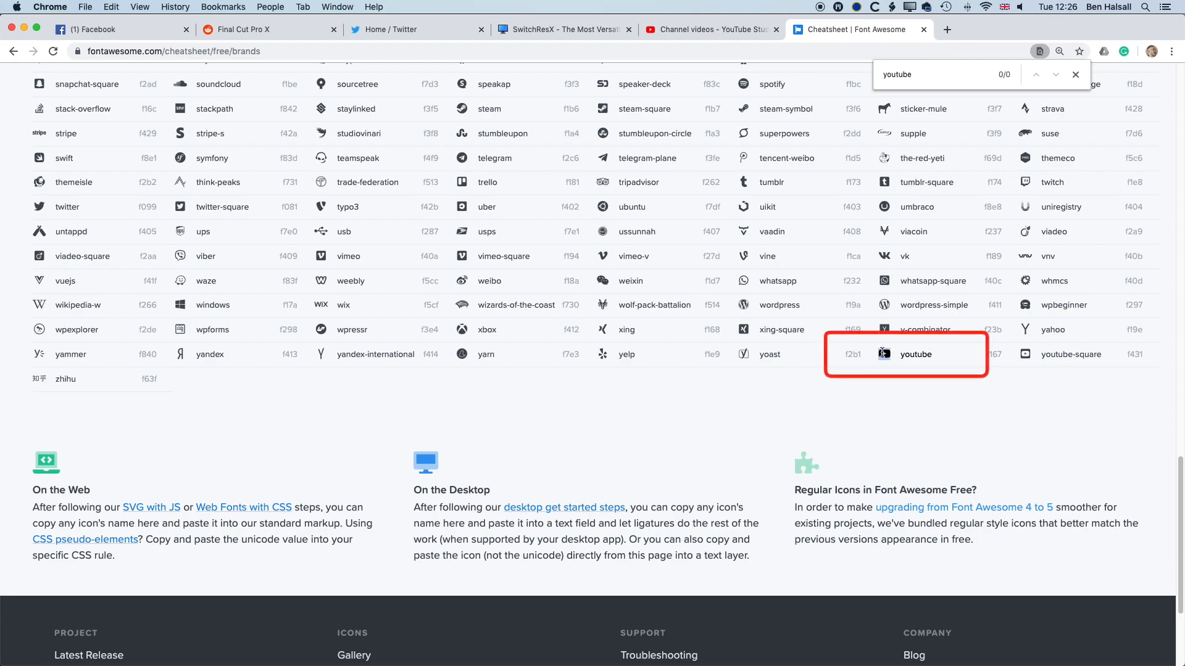
Step: Switch back to Final Cut Pro and replace the newest title's placeholder text with the copied YouTube glyph
{"action": "key", "text": "super+Tab"}
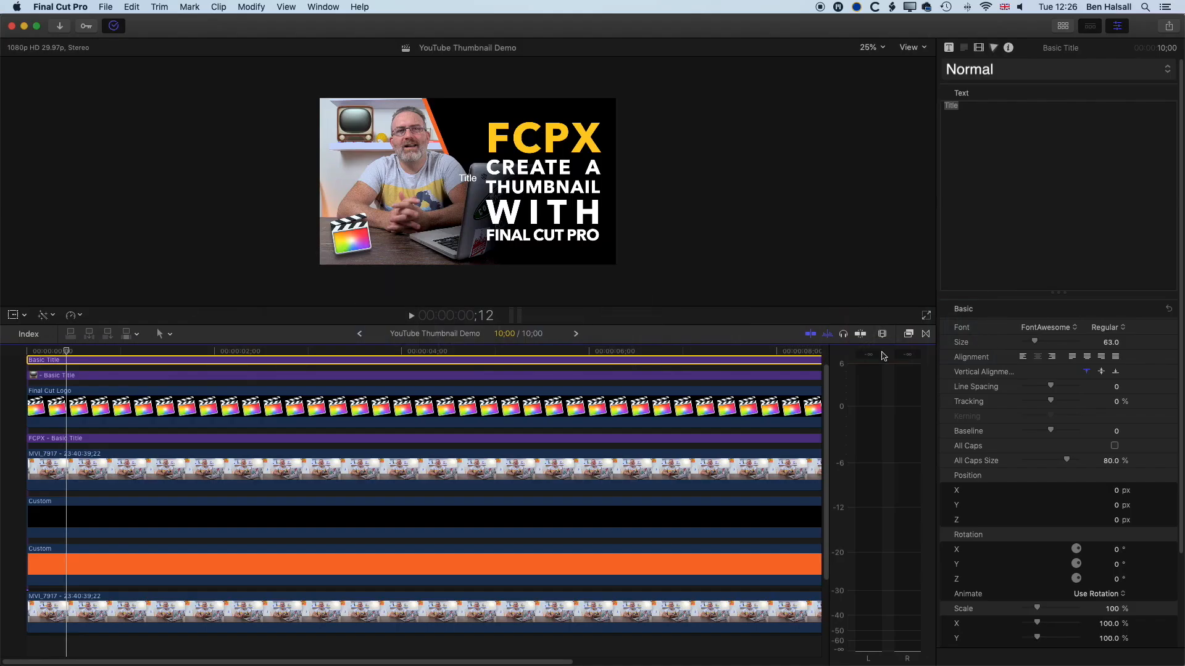
{"action": "key", "text": "super+v"}
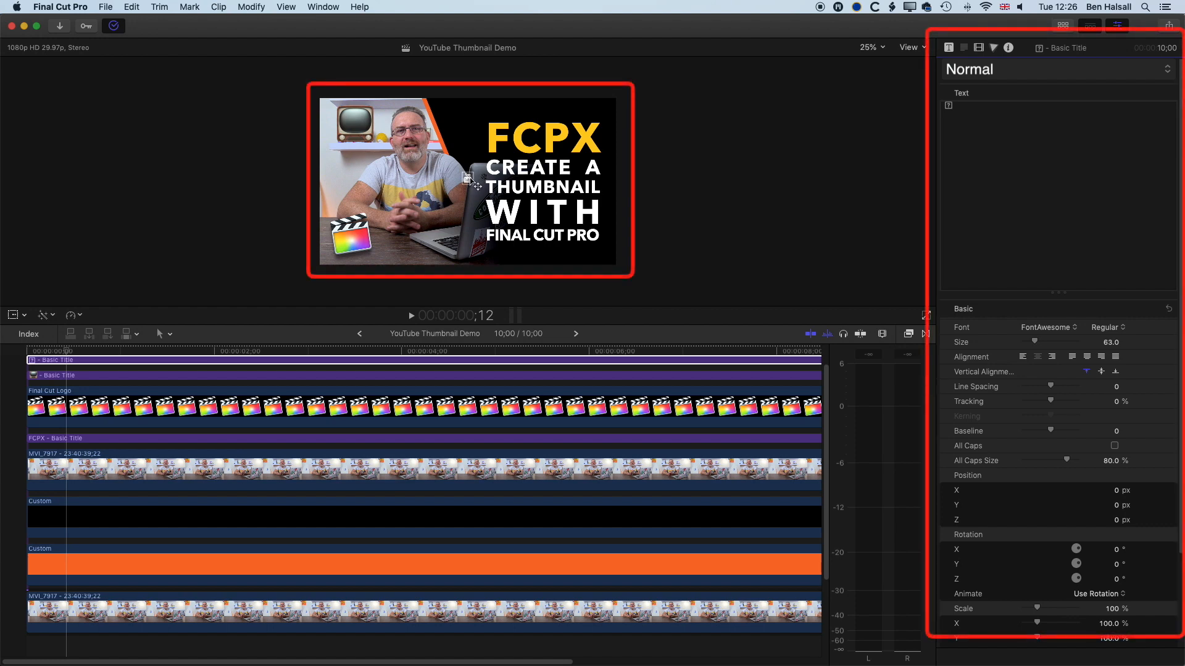
{"action": "left_click", "coordinate": [877, 428]}
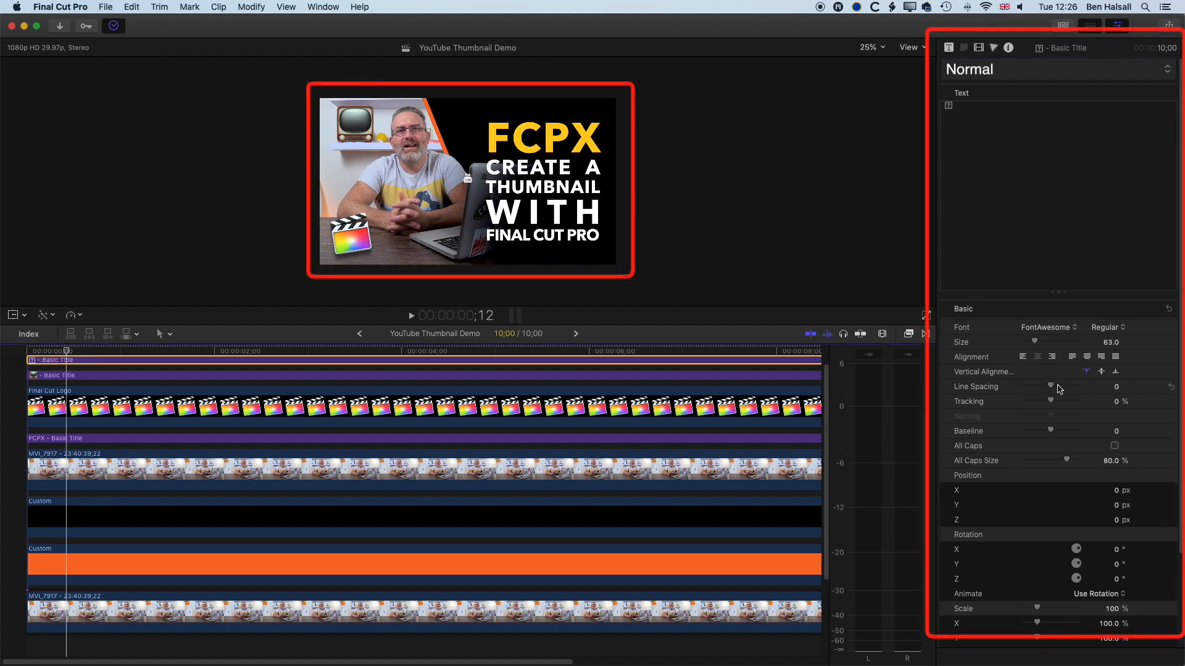
Step: Set the YouTube icon's size to 142 and place it over the television screen, about X -732 px, Y 347 px
{"action": "left_click_drag", "start_coordinate": [1035, 343], "coordinate": [1057, 343]}
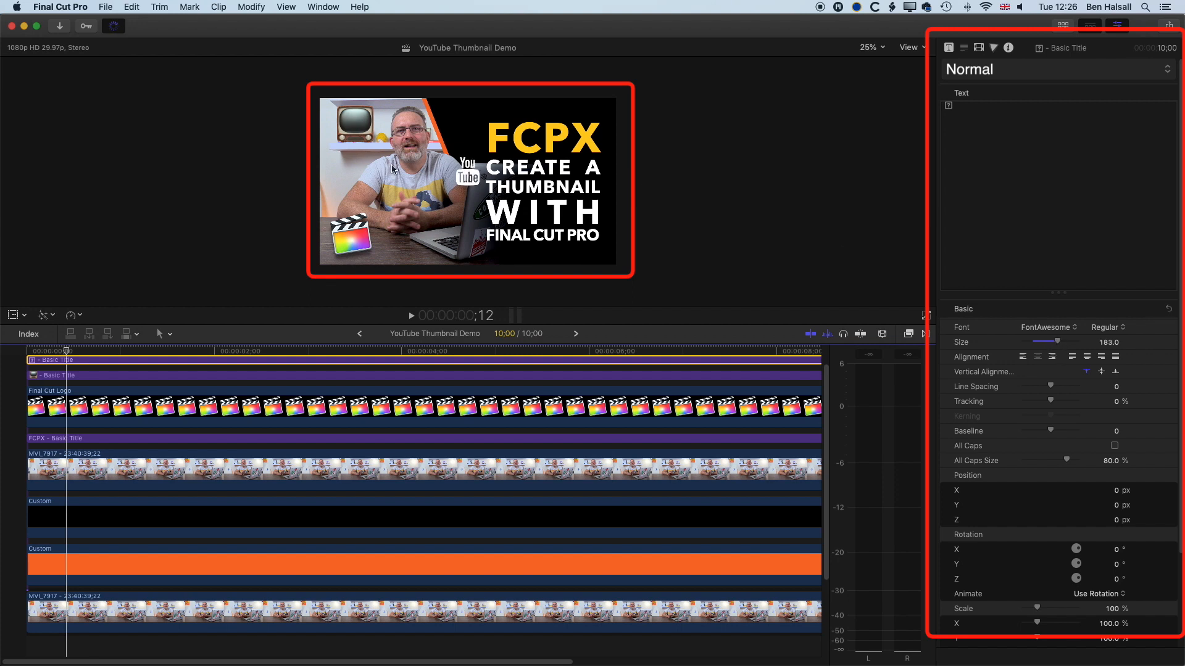
{"action": "left_click_drag", "start_coordinate": [457, 172], "coordinate": [346, 120]}
{"action": "left_click_drag", "start_coordinate": [1057, 341], "coordinate": [1049, 341]}
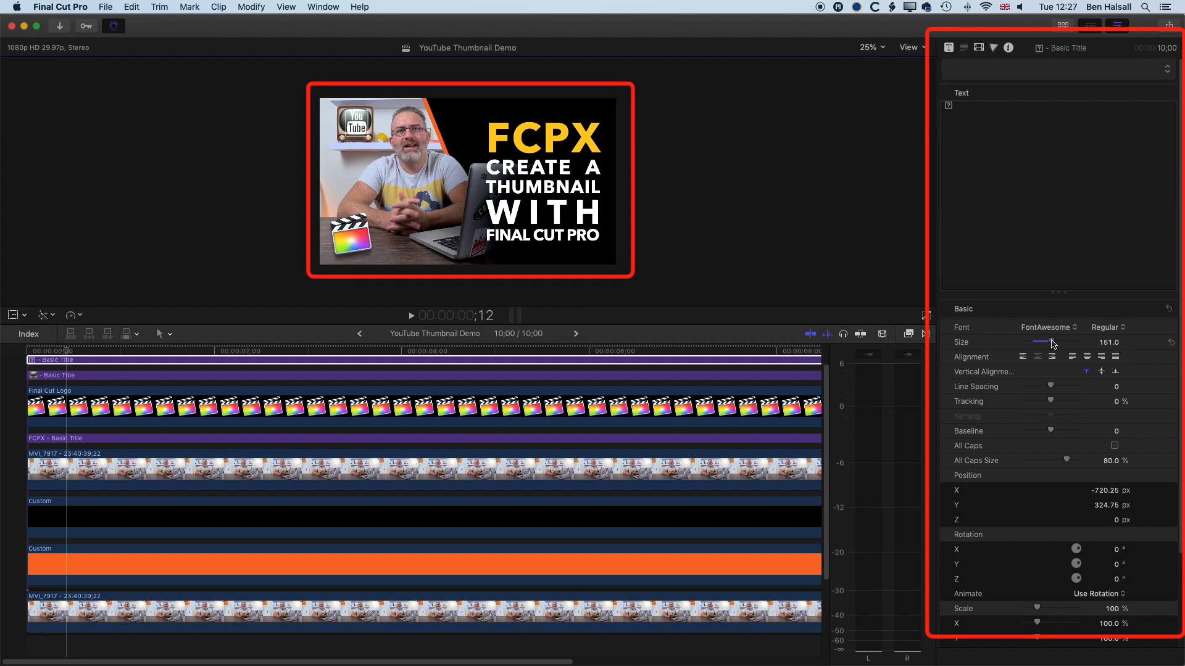
{"action": "left_click_drag", "start_coordinate": [356, 130], "coordinate": [353, 126]}
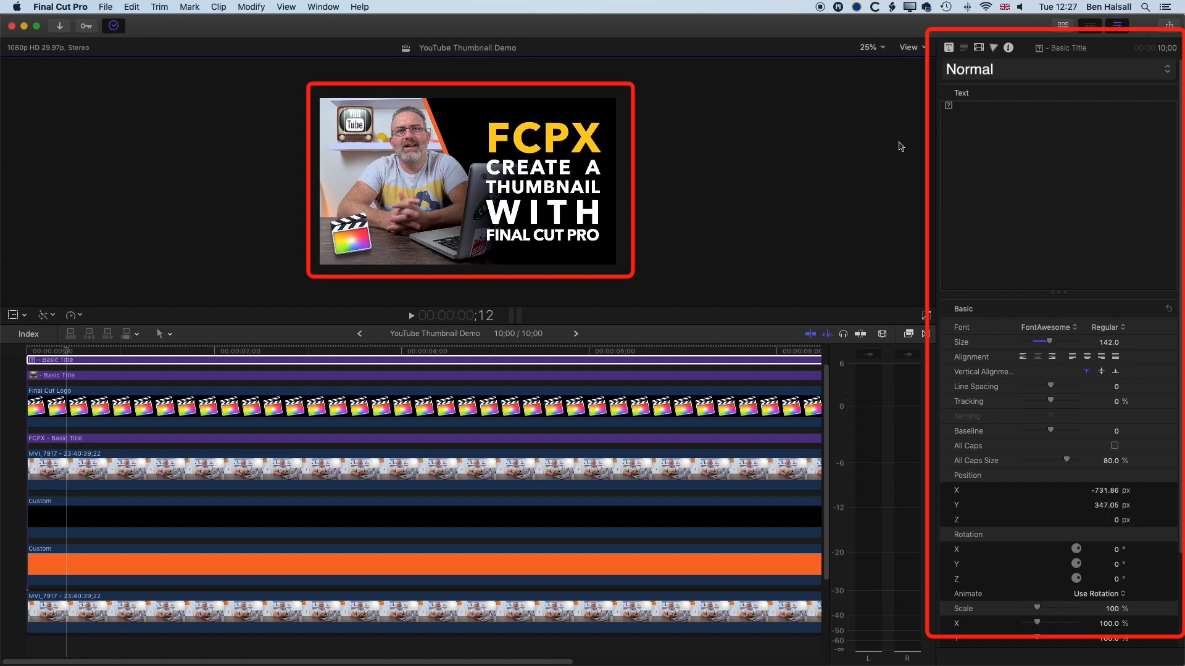
Step: Deselect the icon title and park the playhead at 1;04 on the finished thumbnail
{"action": "left_click", "coordinate": [268, 649]}
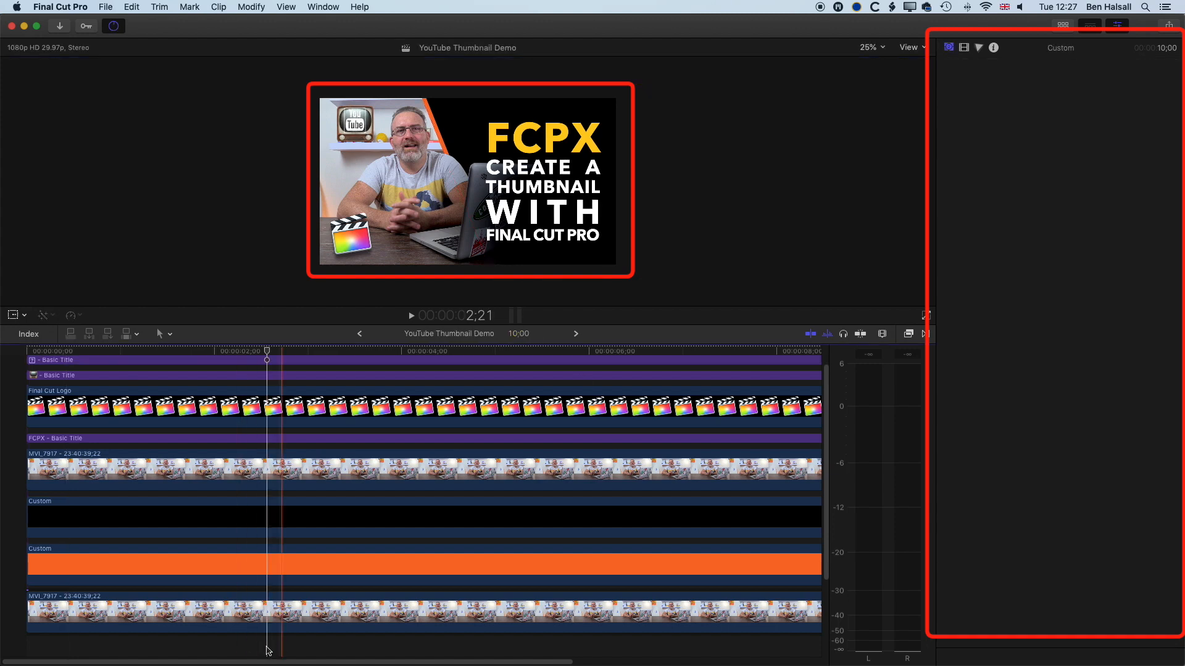
{"action": "left_click", "coordinate": [123, 350]}
{"action": "left_click_drag", "start_coordinate": [124, 349], "coordinate": [134, 349]}
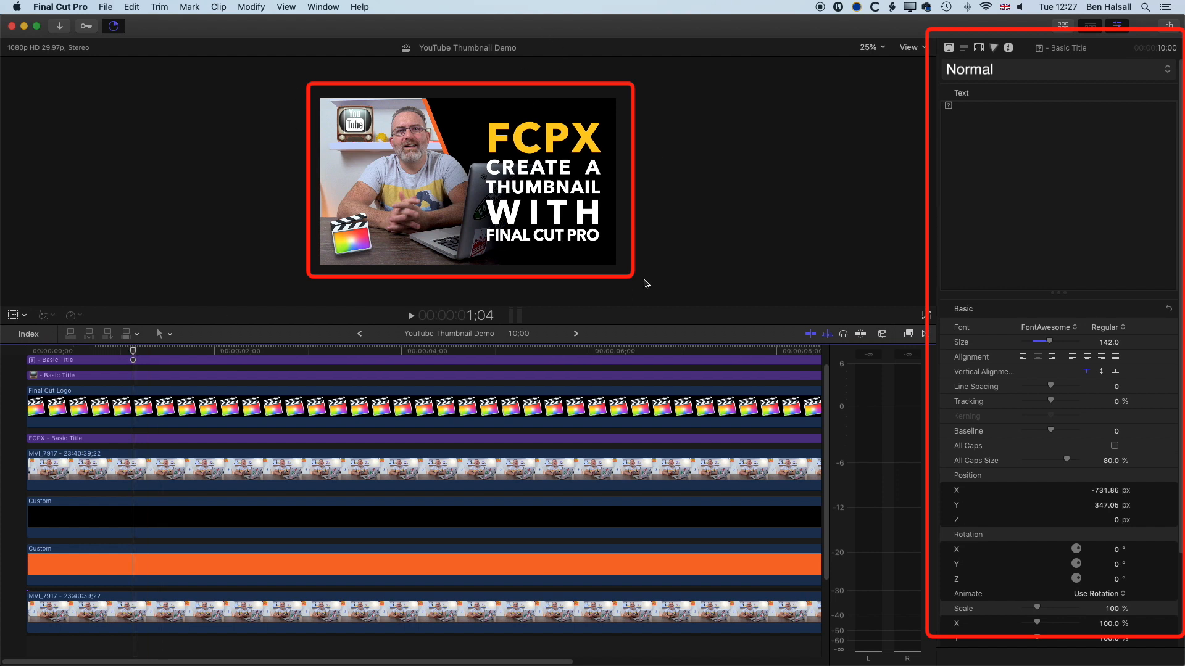
Step: Examine the Save Current Frame option in the Add Destination settings, and close the settings window
{"action": "left_click", "coordinate": [1170, 27]}
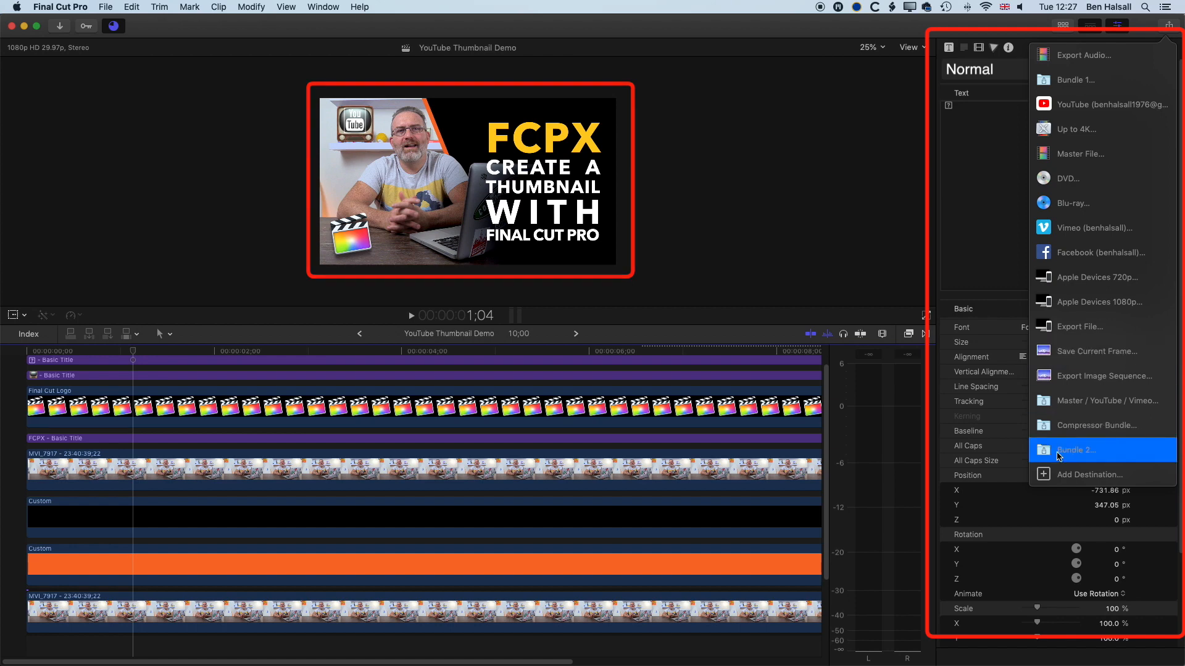
{"action": "left_click", "coordinate": [1068, 478]}
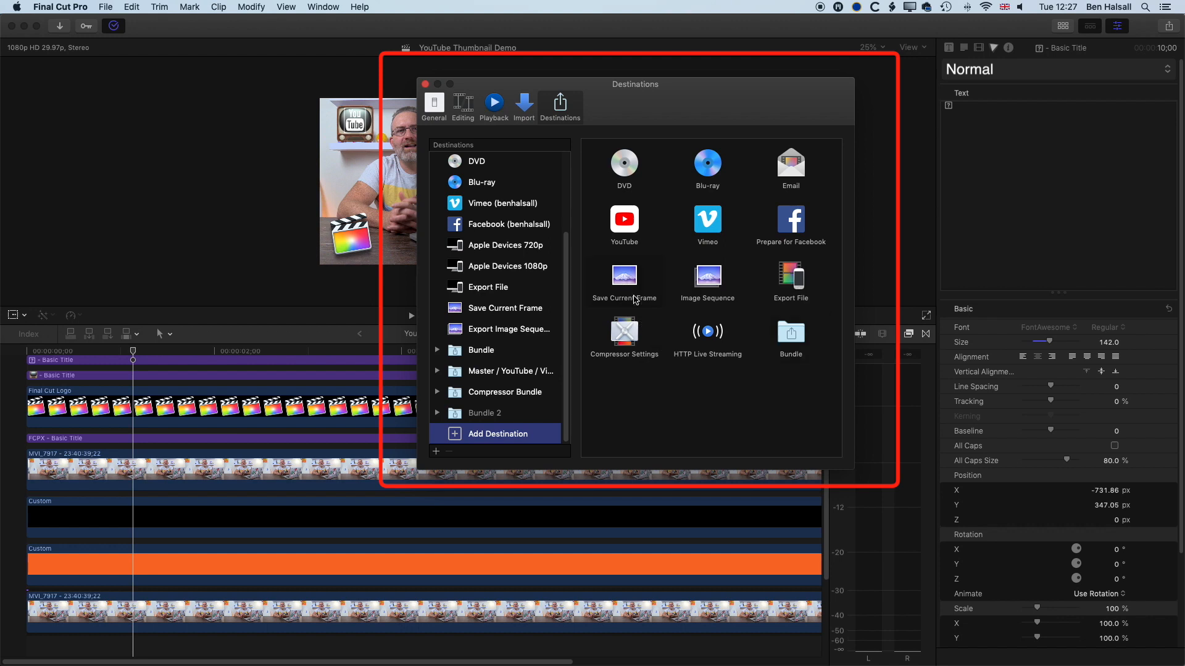
{"action": "mouse_move", "coordinate": [628, 285]}
{"action": "left_mouse_down"}
{"action": "mouse_move", "coordinate": [498, 288]}
{"action": "mouse_move", "coordinate": [635, 282]}
{"action": "left_mouse_up"}
{"action": "left_click", "coordinate": [425, 84]}
Step: Share the project with Save Current Frame, setting the export format to JPEG Image
{"action": "left_click", "coordinate": [1169, 25]}
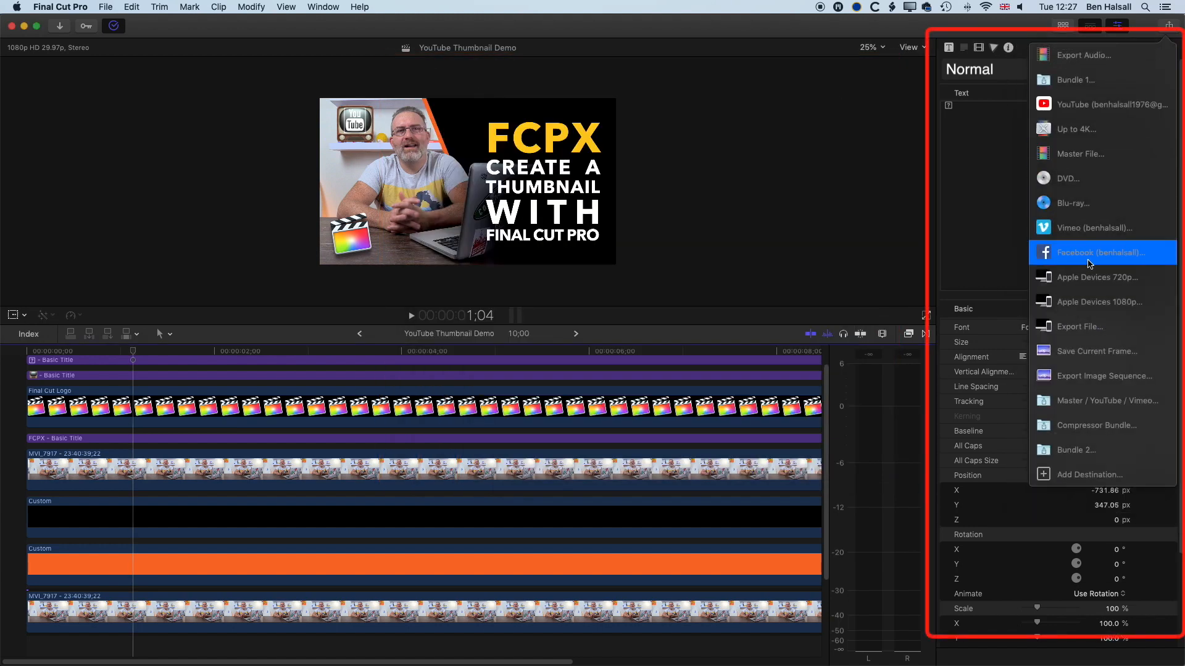
{"action": "left_click", "coordinate": [1080, 351]}
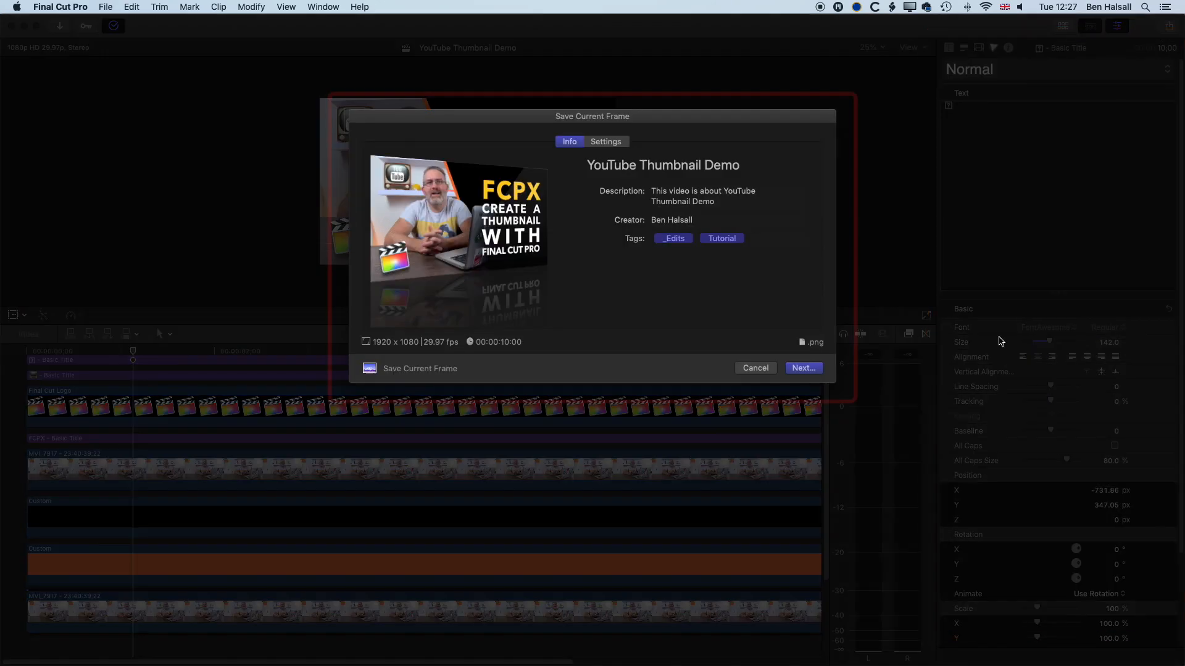
{"action": "left_click", "coordinate": [616, 144]}
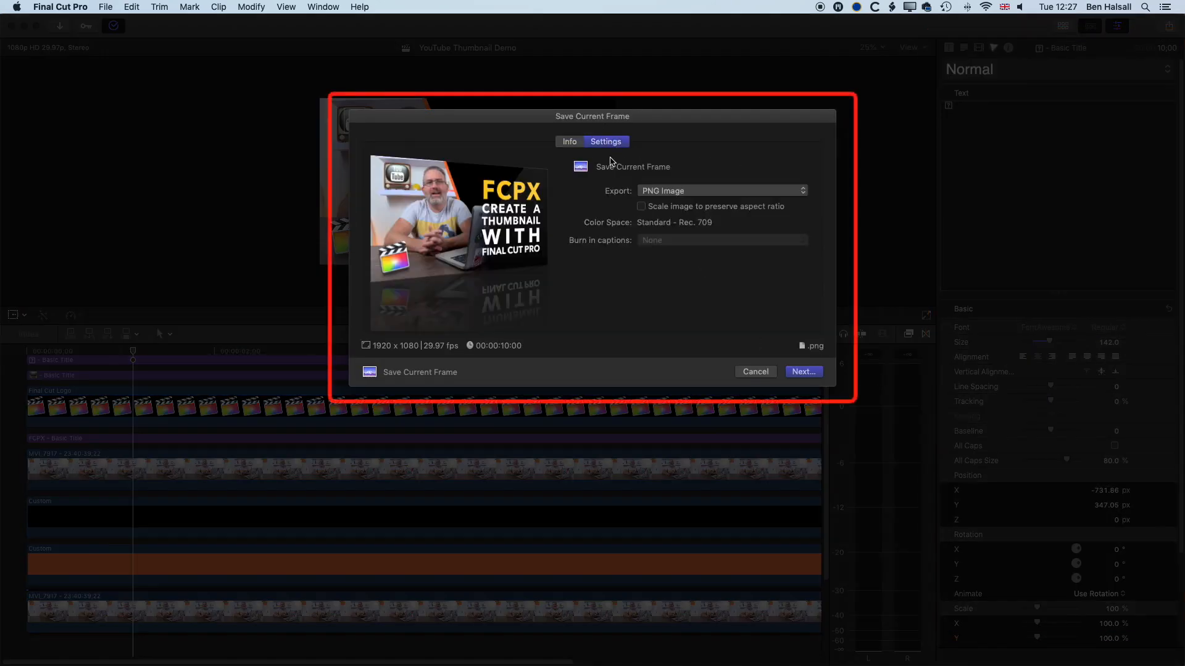
{"action": "left_click", "coordinate": [720, 195]}
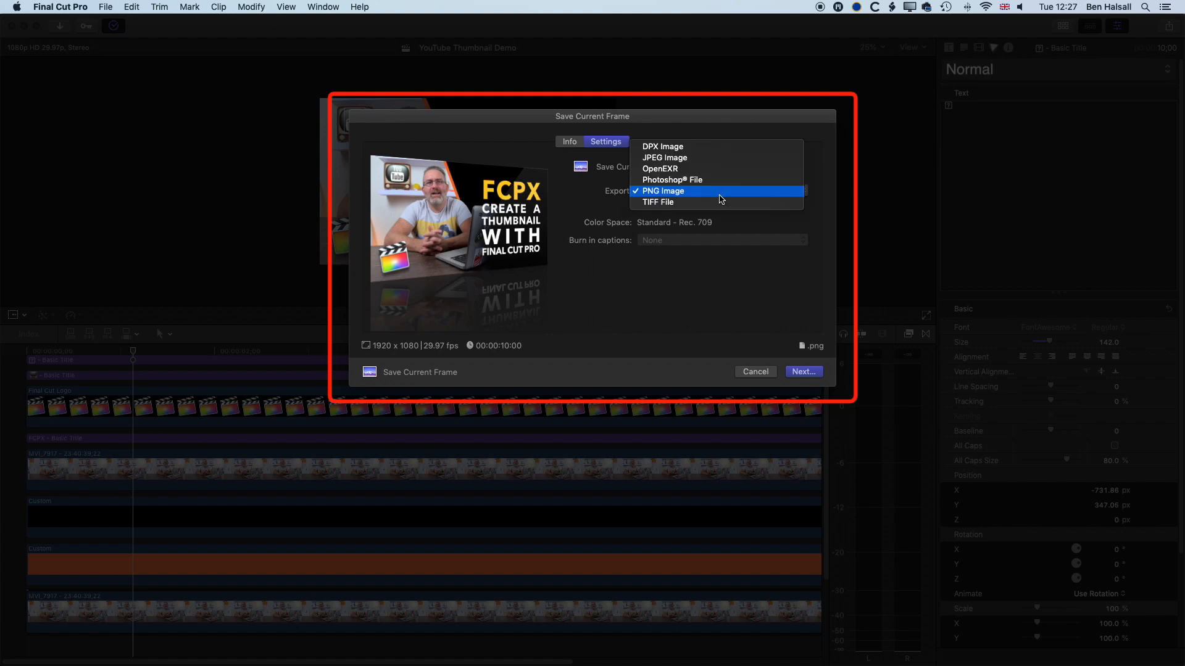
{"action": "left_click", "coordinate": [709, 159]}
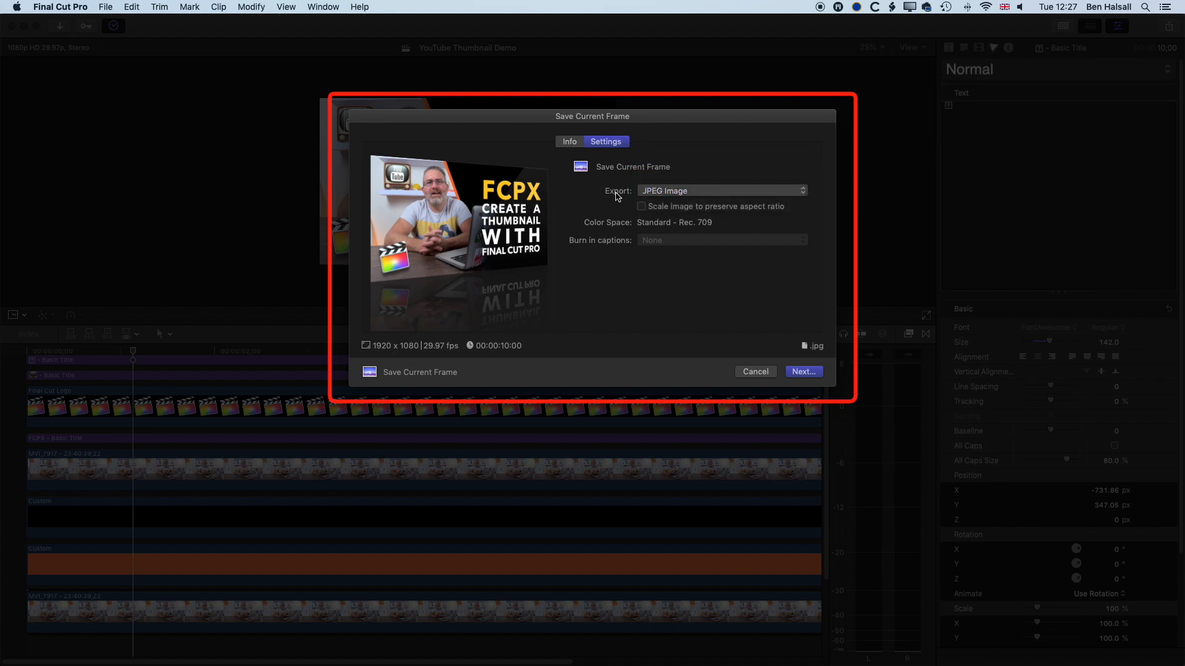
{"action": "left_click", "coordinate": [569, 143]}
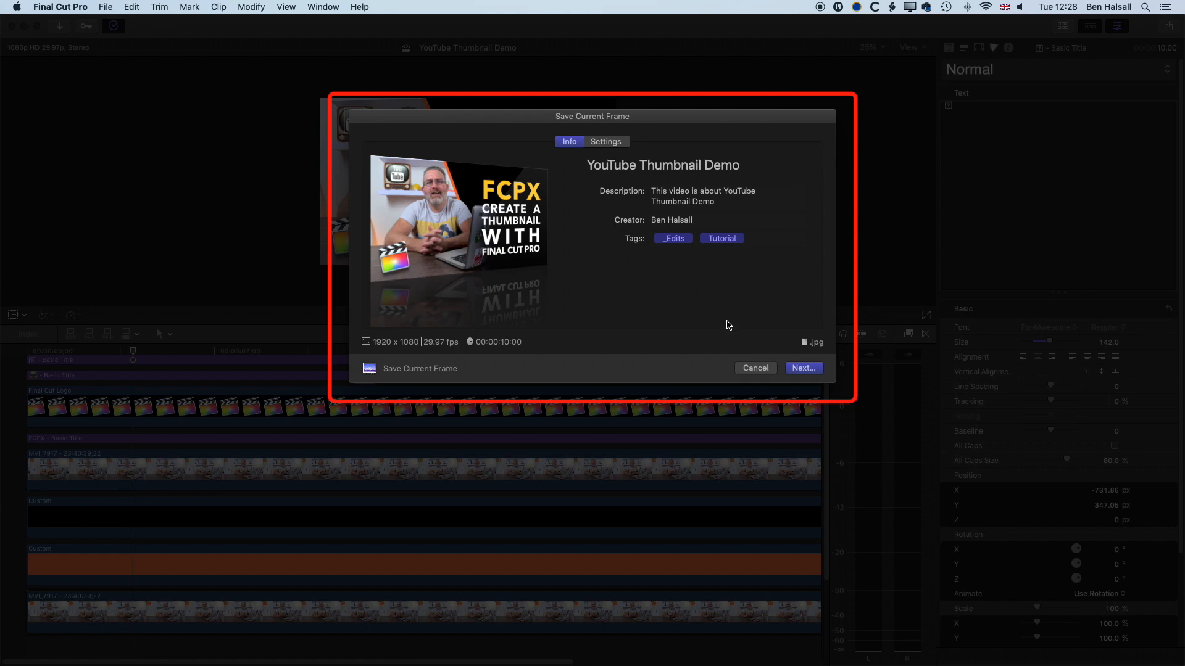
Step: Save the exported frame as "YouTube Thumbnail Demo - Thumbnail Export - R01" in the Week 49b folder
{"action": "left_click", "coordinate": [802, 368]}
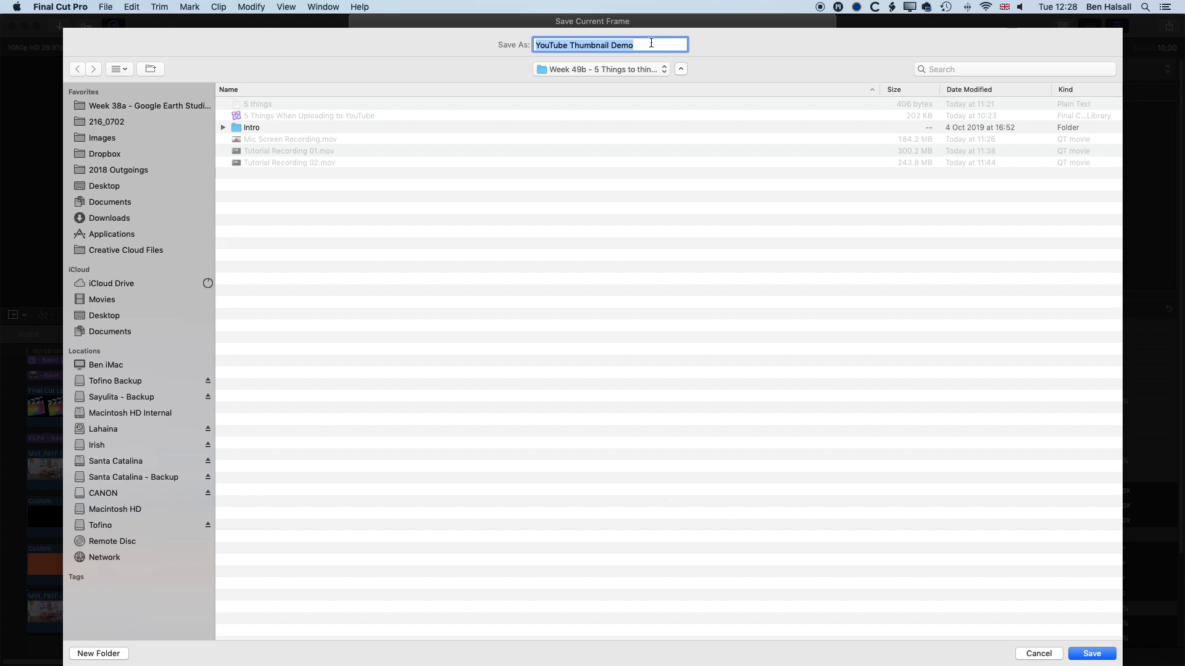
{"action": "key", "text": "Right"}
{"action": "type", "text": "- Thumbnail Expor"}
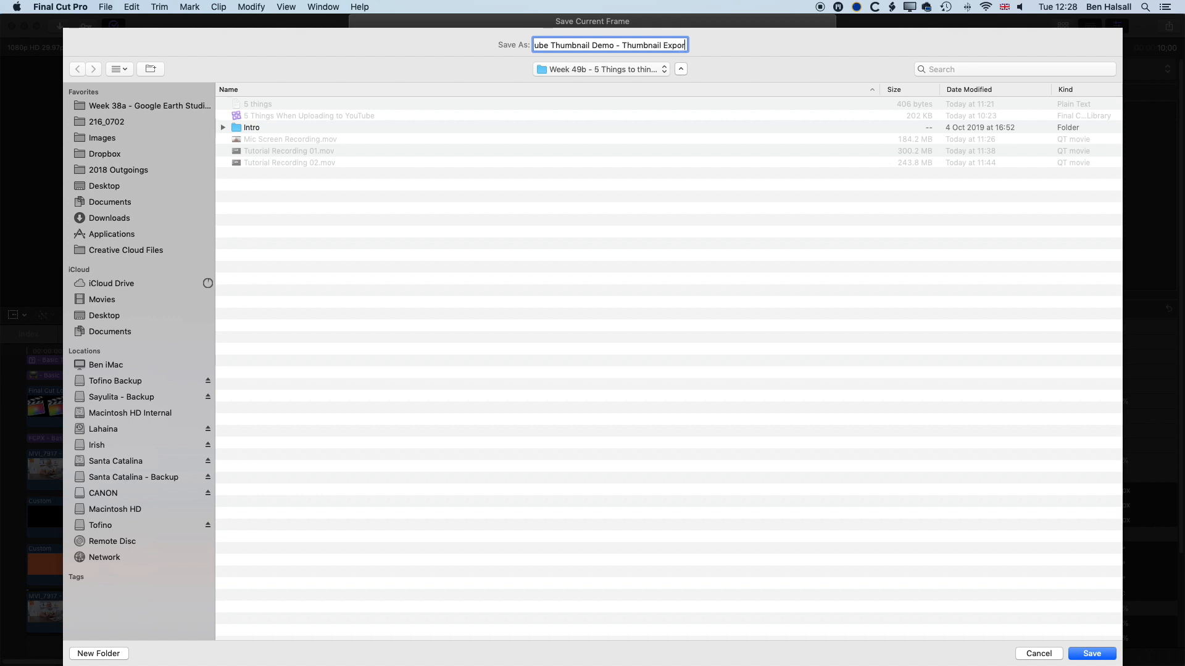
{"action": "type", "text": "t - R01"}
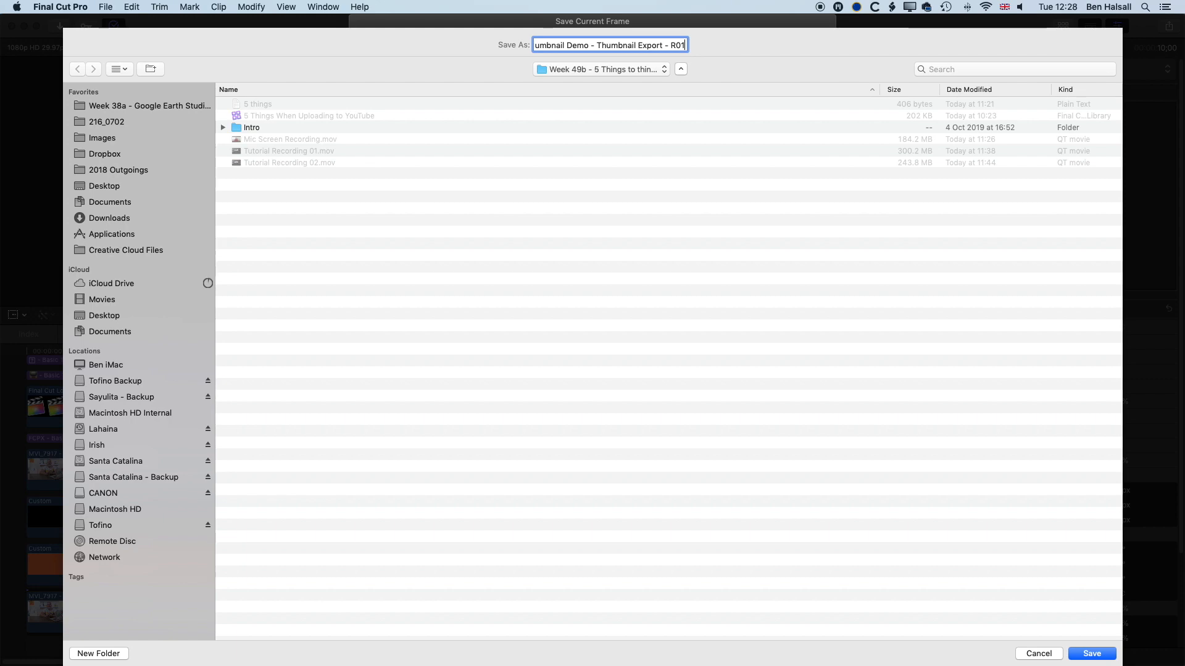
{"action": "left_click", "coordinate": [1091, 653]}
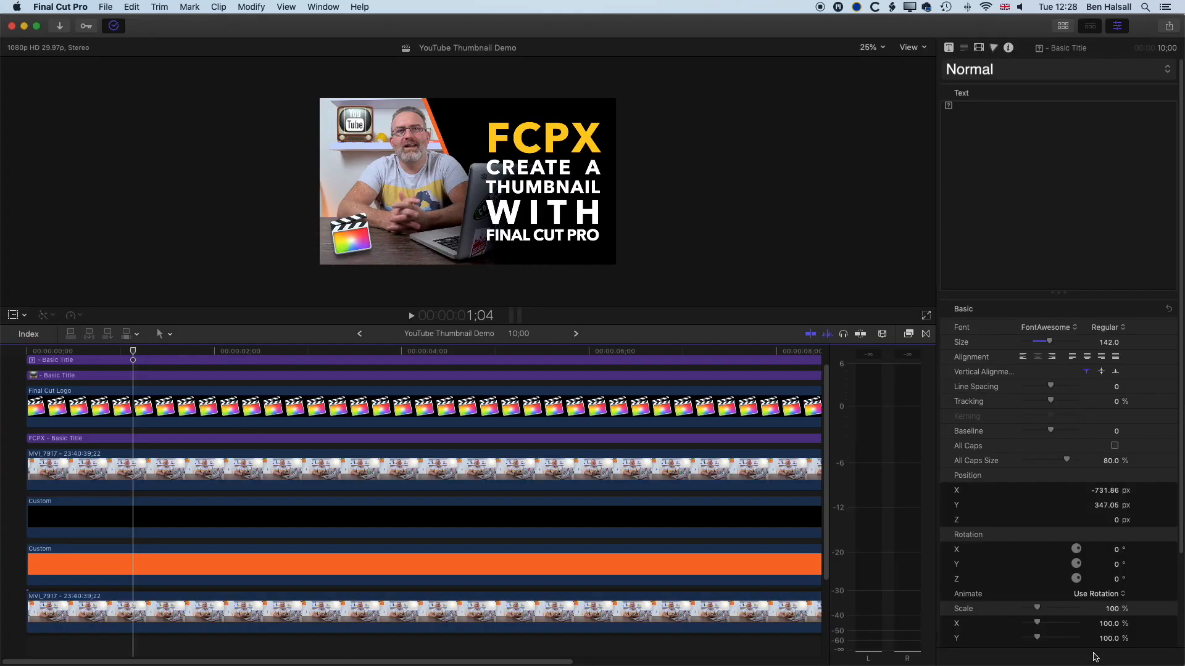
Step: Switch to Chrome and open the unlisted Pixel Dispersion Effect video from the YouTube channel's uploads for editing
{"action": "key", "text": "super+Tab"}
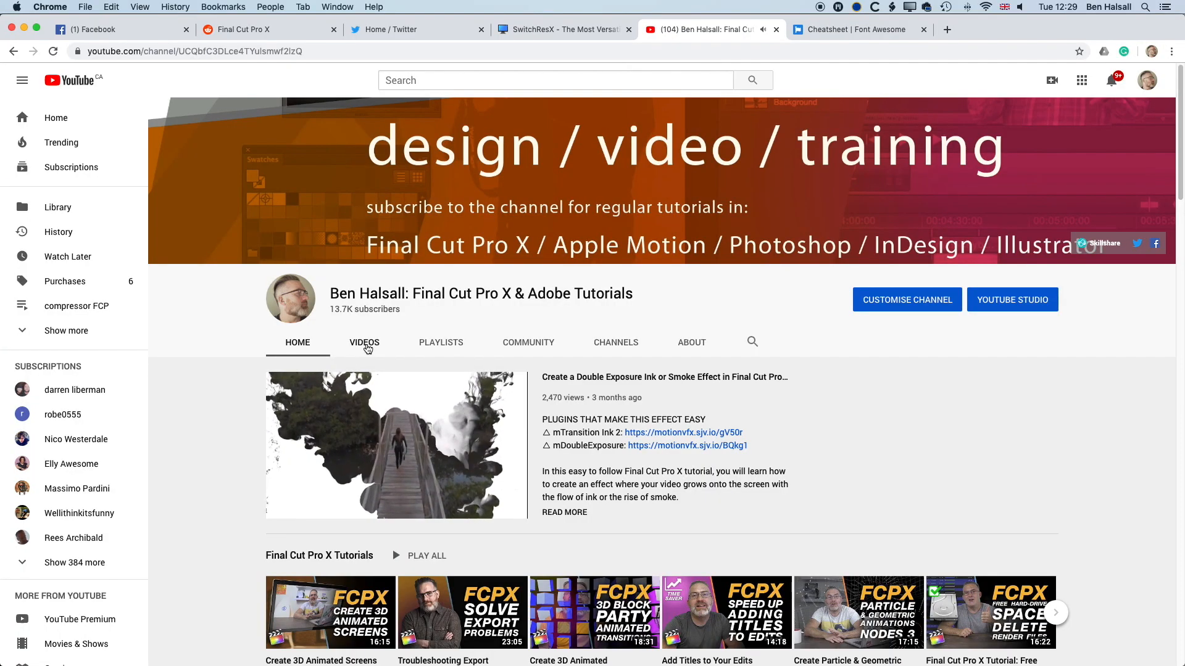
{"action": "left_click", "coordinate": [366, 344]}
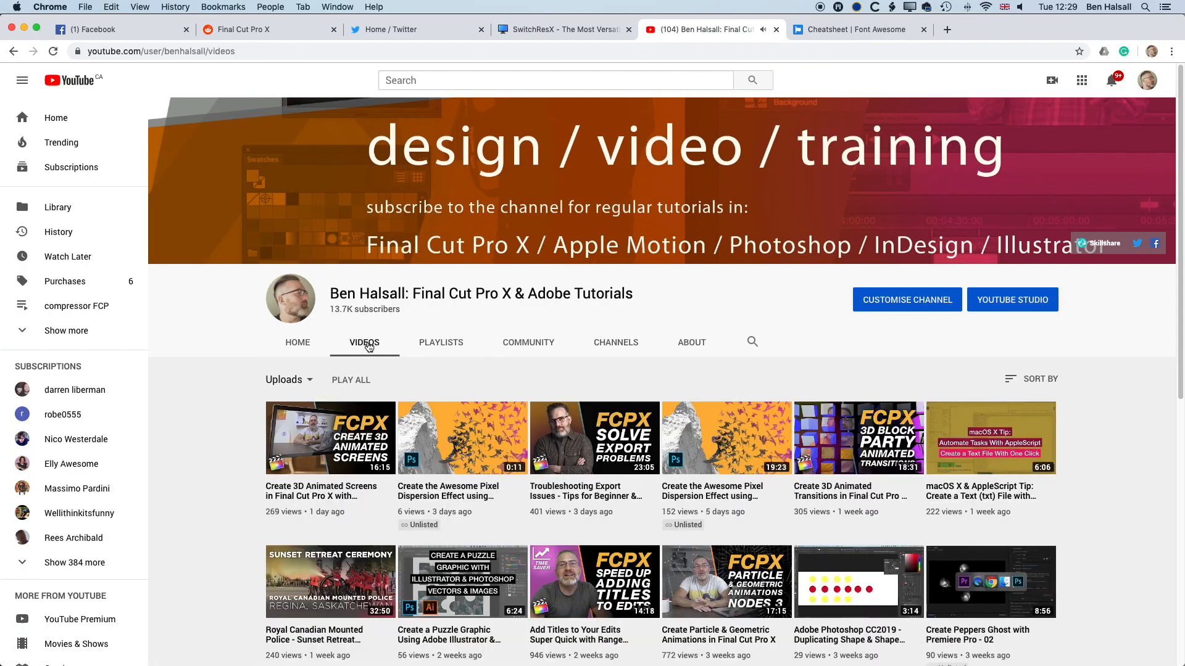
{"action": "left_click", "coordinate": [461, 441]}
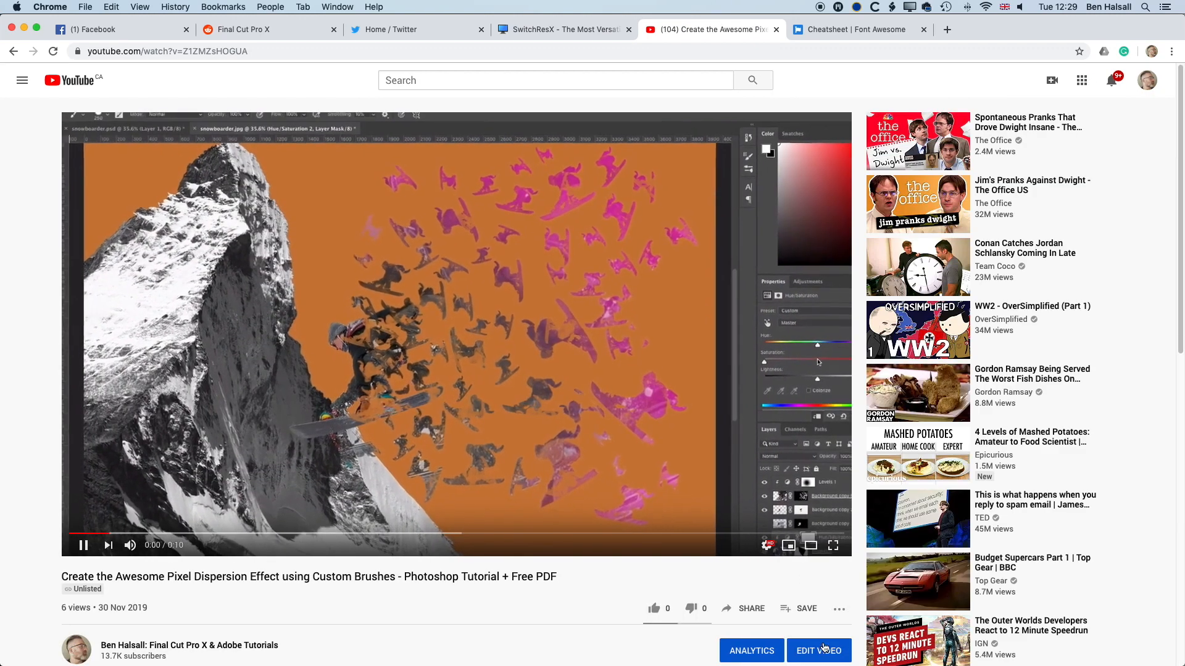
{"action": "left_click", "coordinate": [820, 652]}
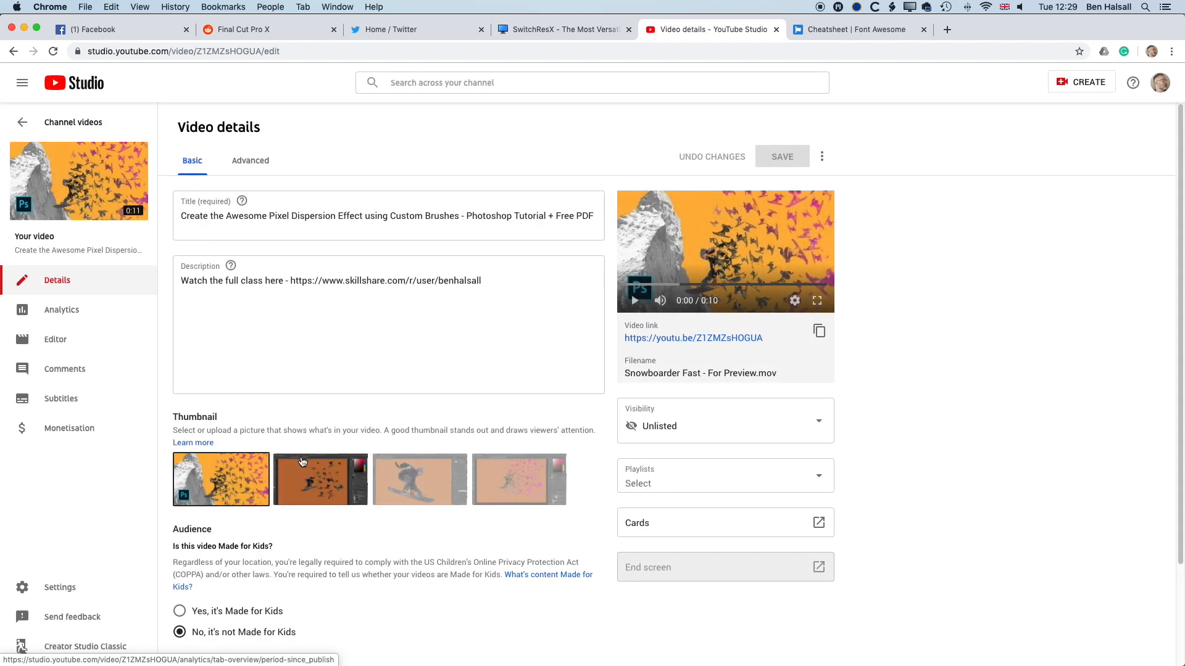
Step: Choose "YouTube Thumbnail Demo - Thumbnail Export - R01.jpg" from the Week 49b folder as the video's replacement thumbnail
{"action": "scroll", "coordinate": [213, 481], "scroll_direction": "down", "scroll_amount": 1}
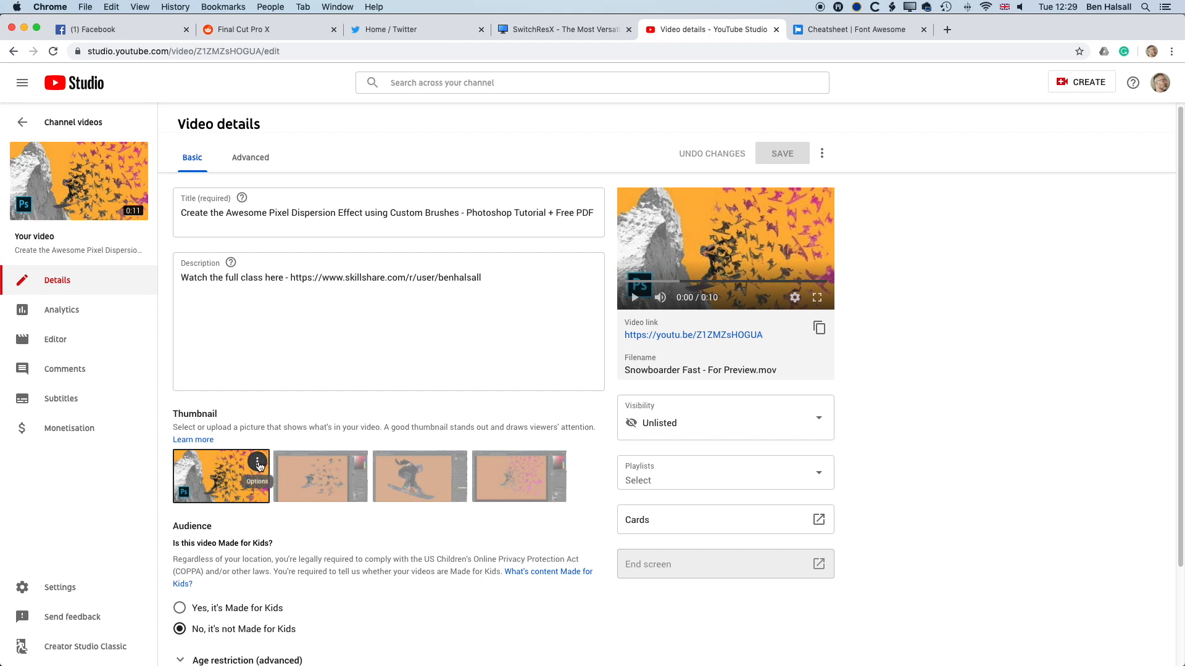
{"action": "left_click", "coordinate": [258, 465]}
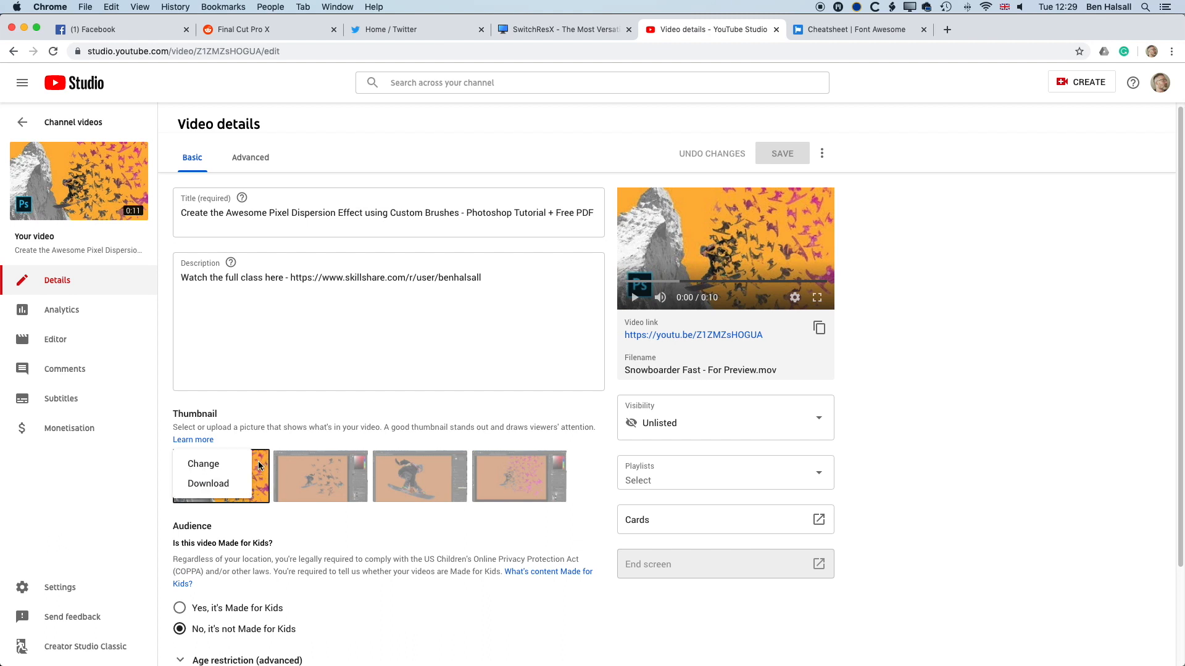
{"action": "left_click", "coordinate": [208, 466]}
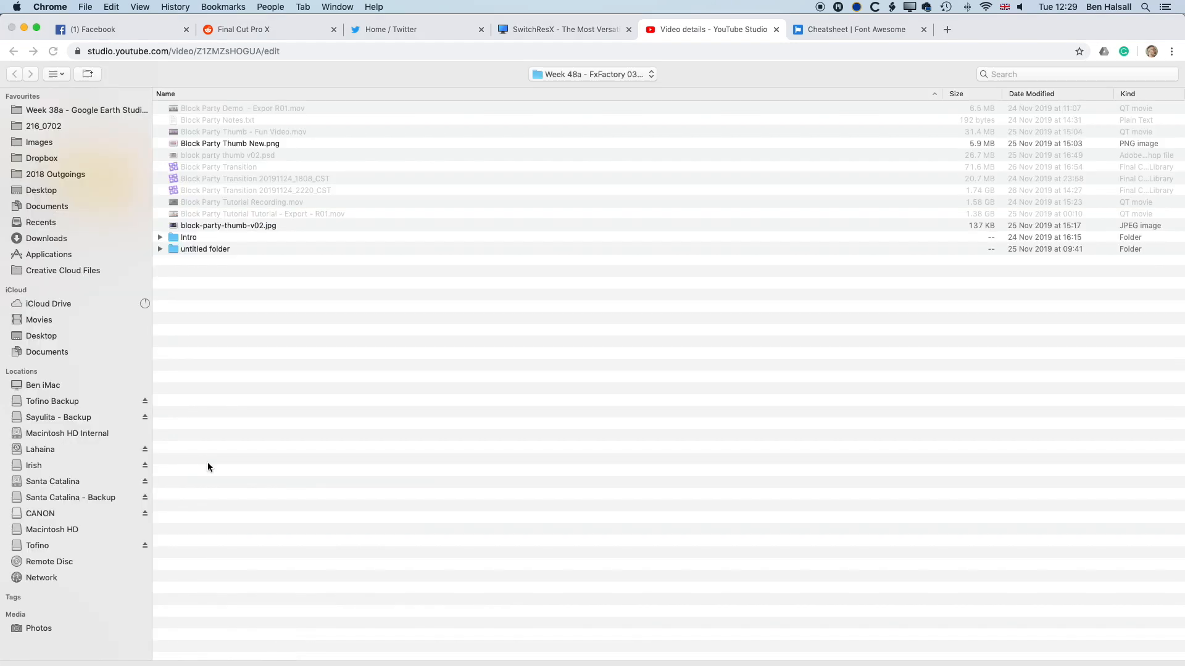
{"action": "left_click", "coordinate": [584, 74]}
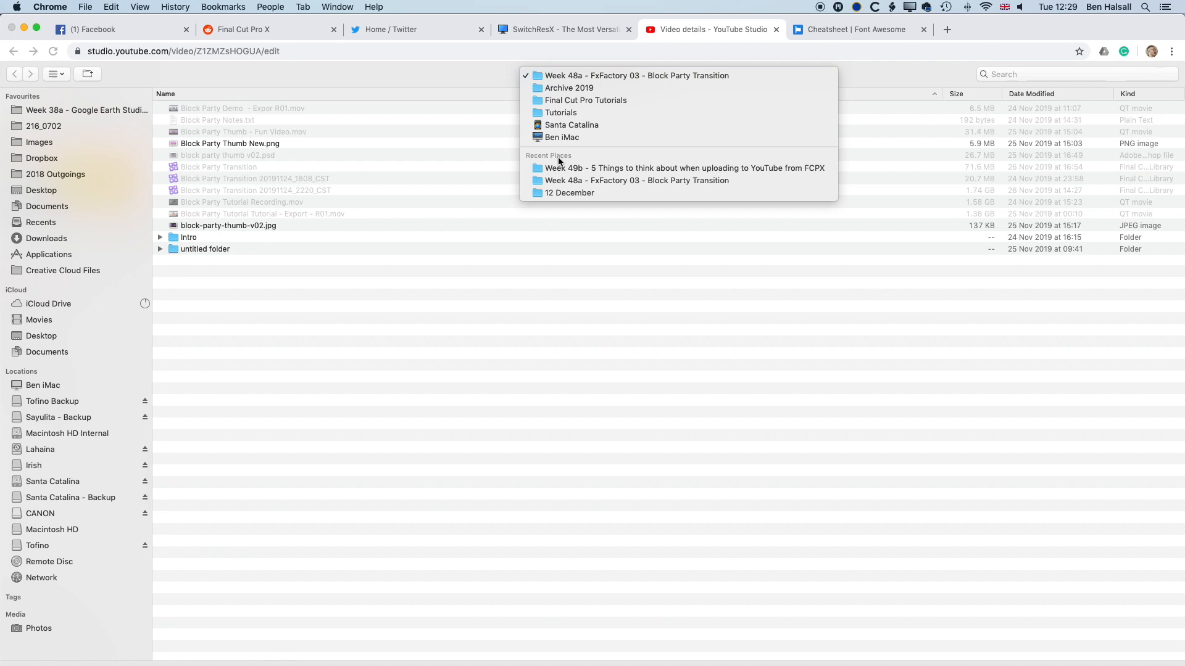
{"action": "left_click", "coordinate": [562, 168]}
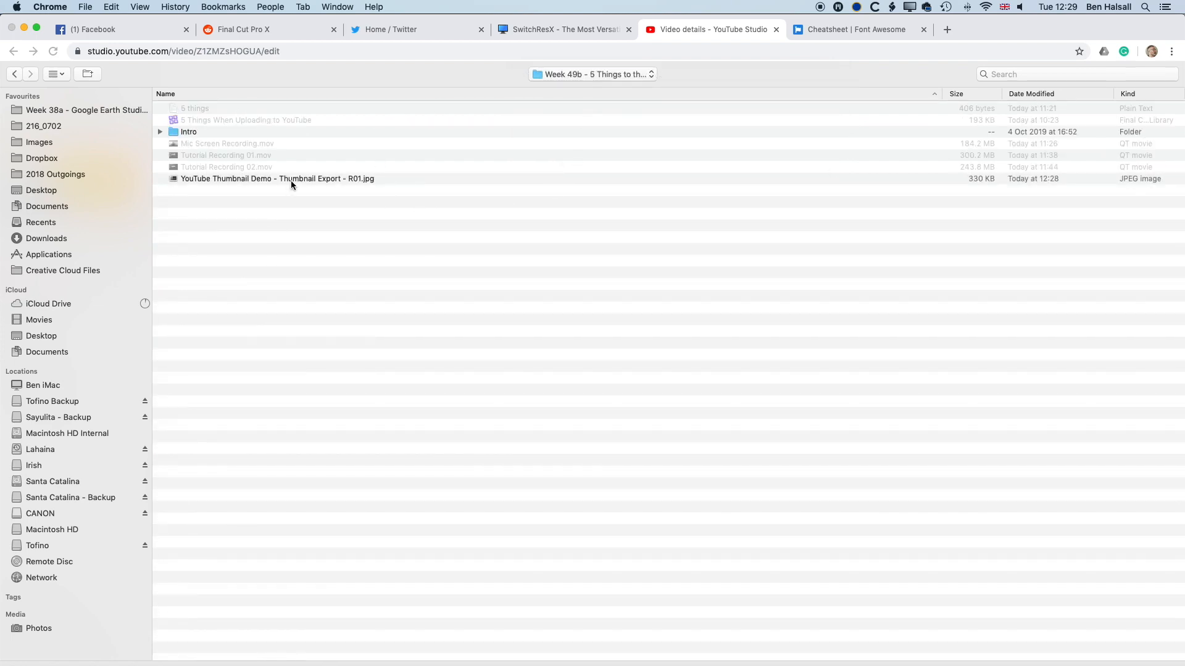
{"action": "left_click", "coordinate": [291, 180]}
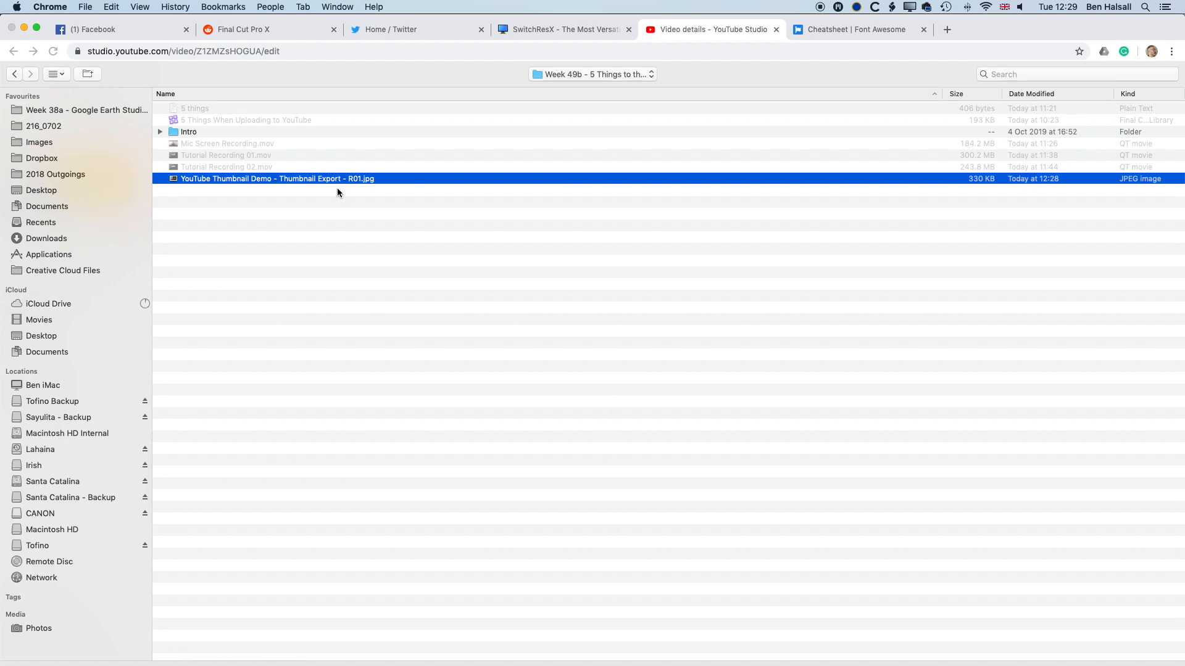
{"action": "key", "text": "Return"}
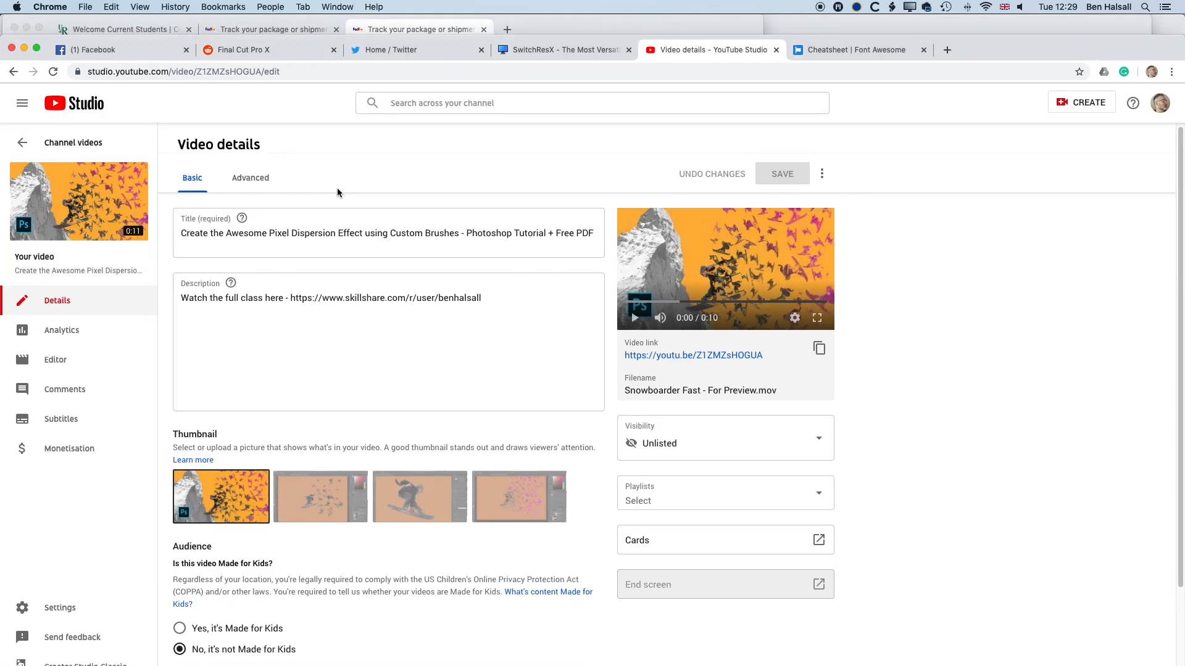
Step: Switch back to Final Cut Pro and move the playhead to 1;07
{"action": "key", "text": "super+Tab"}
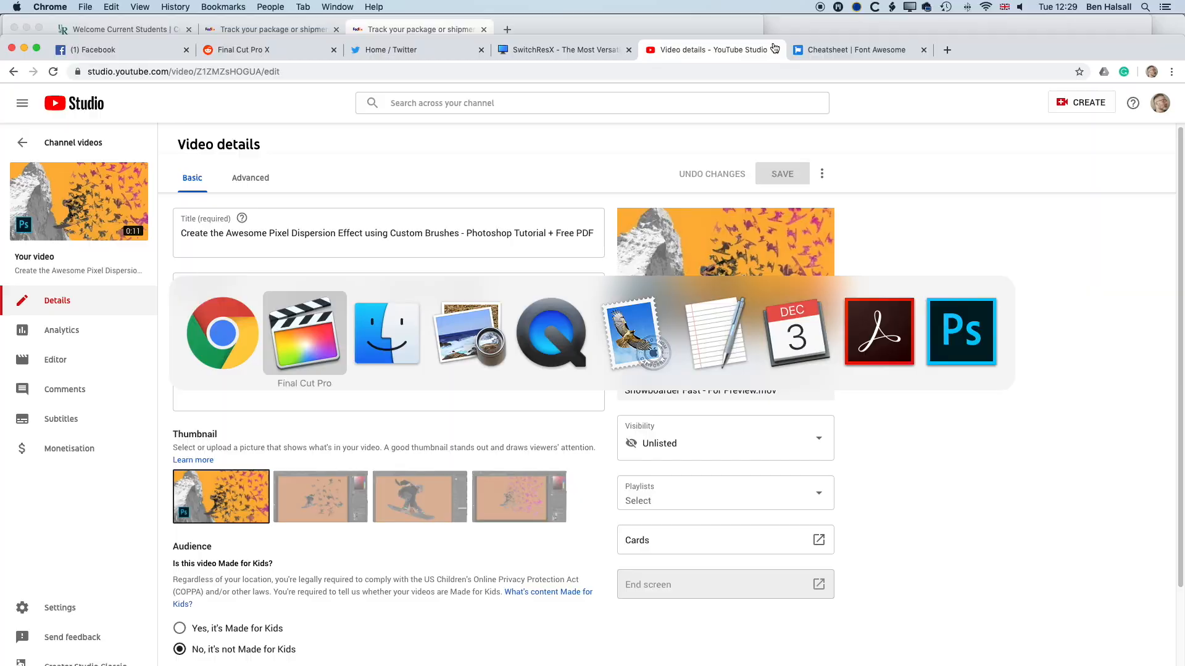
{"action": "left_click", "coordinate": [144, 352]}
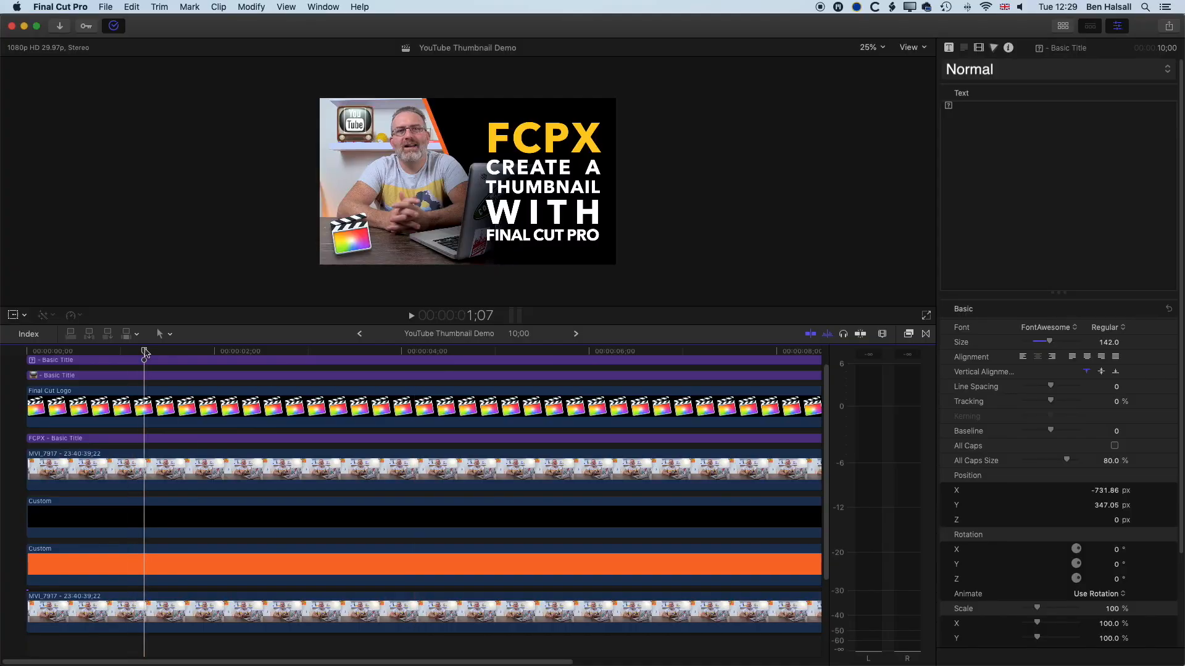